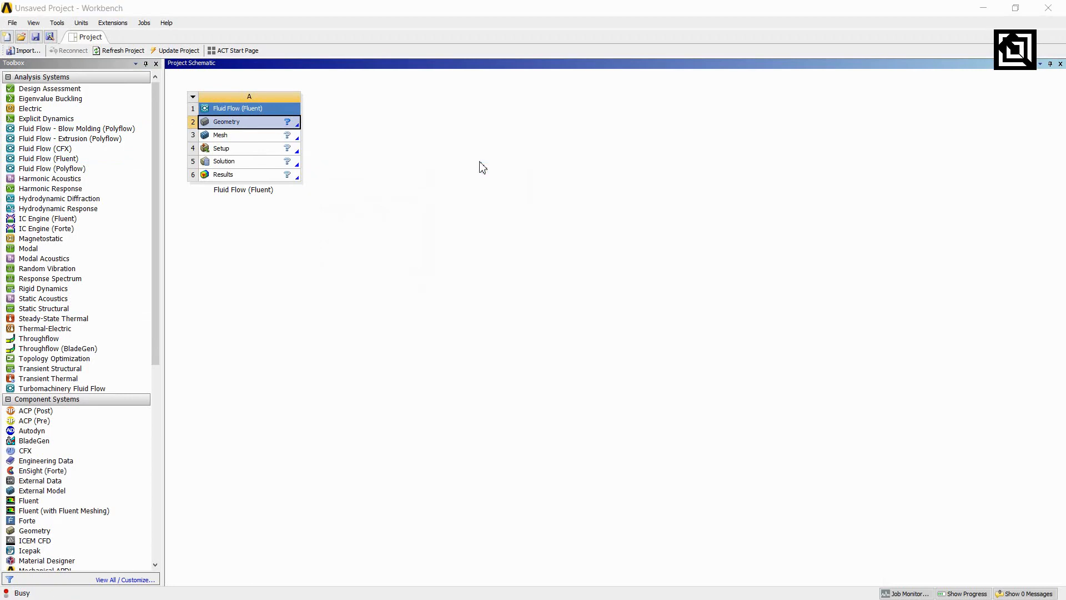
Import the OIL & WATER geometry file from the Desktop into the Fluid Flow (Fluent) system.
scroll(136, 145, down, 2)
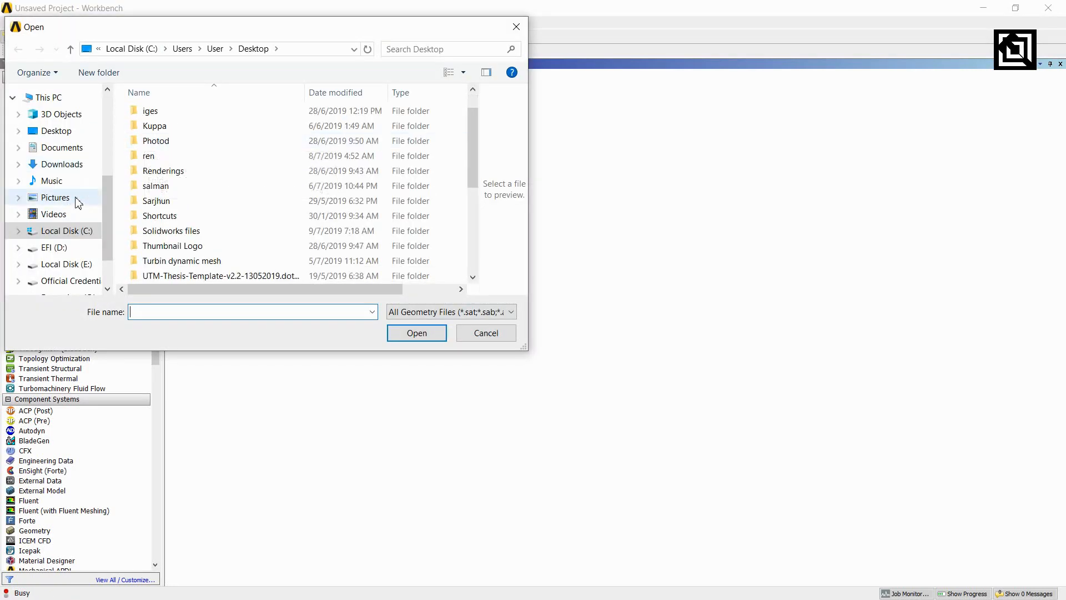
click(61, 132)
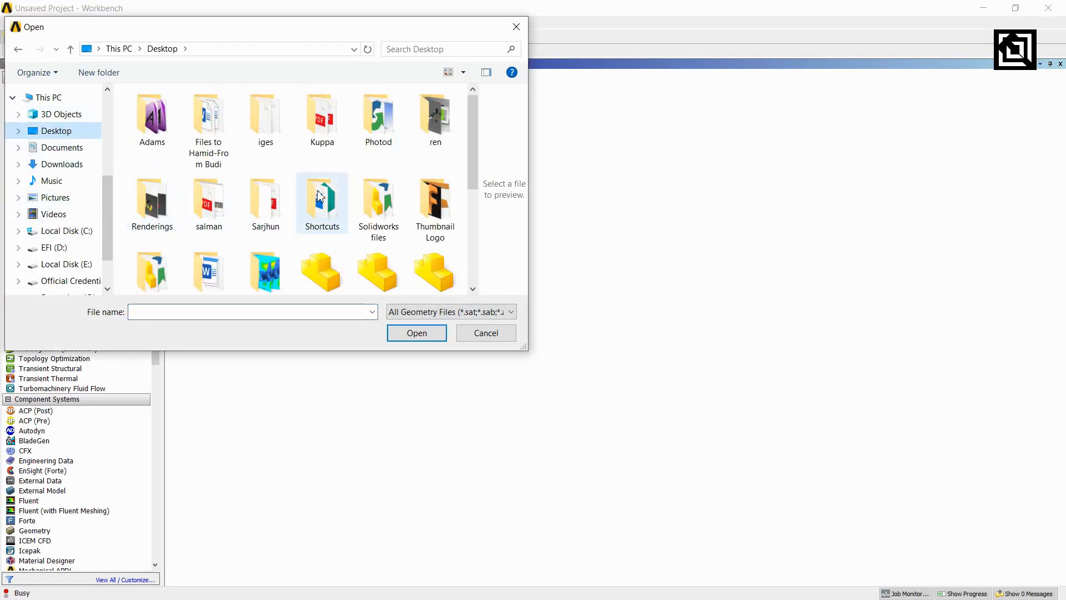
scroll(322, 197, down, 2)
scroll(371, 265, down, 1)
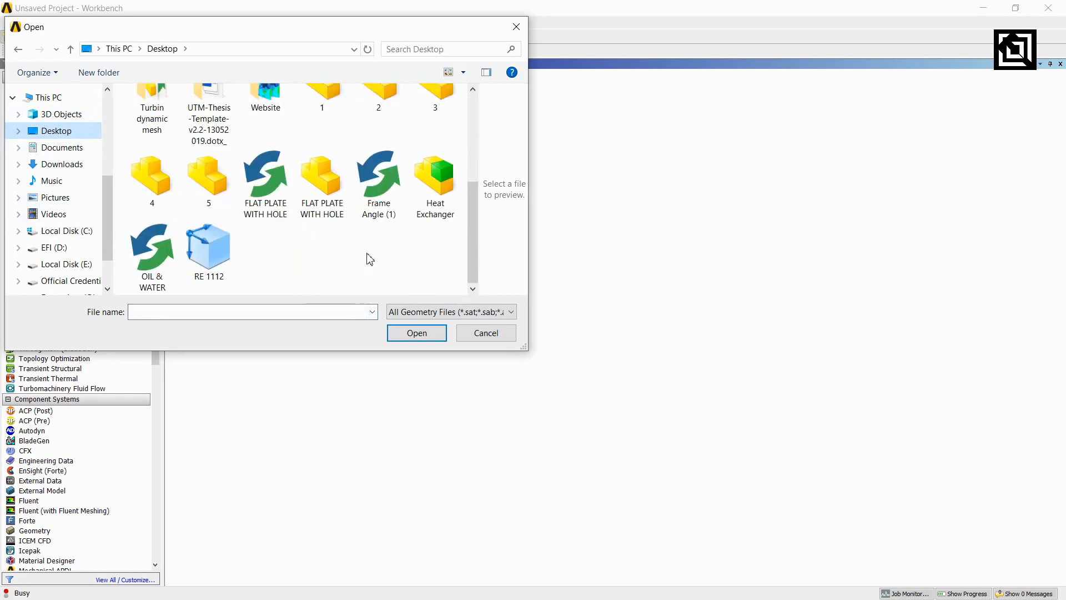
click(138, 265)
click(402, 335)
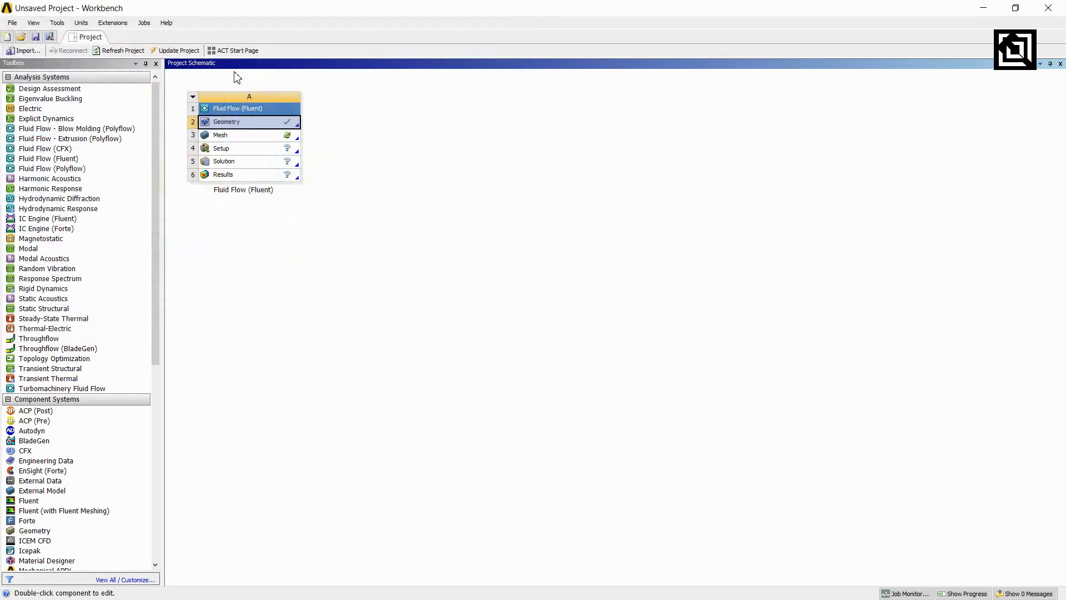
Open the Fluid Flow system's mesh for editing and orient the model to face the +Z axis.
right_click(248, 137)
click(315, 146)
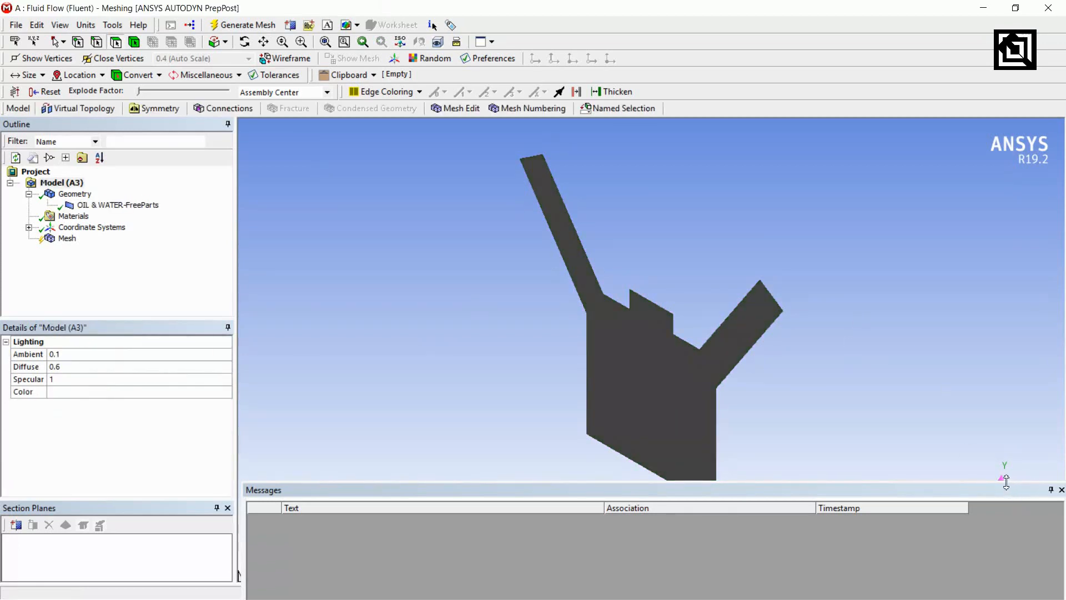
drag(1000, 486, 991, 534)
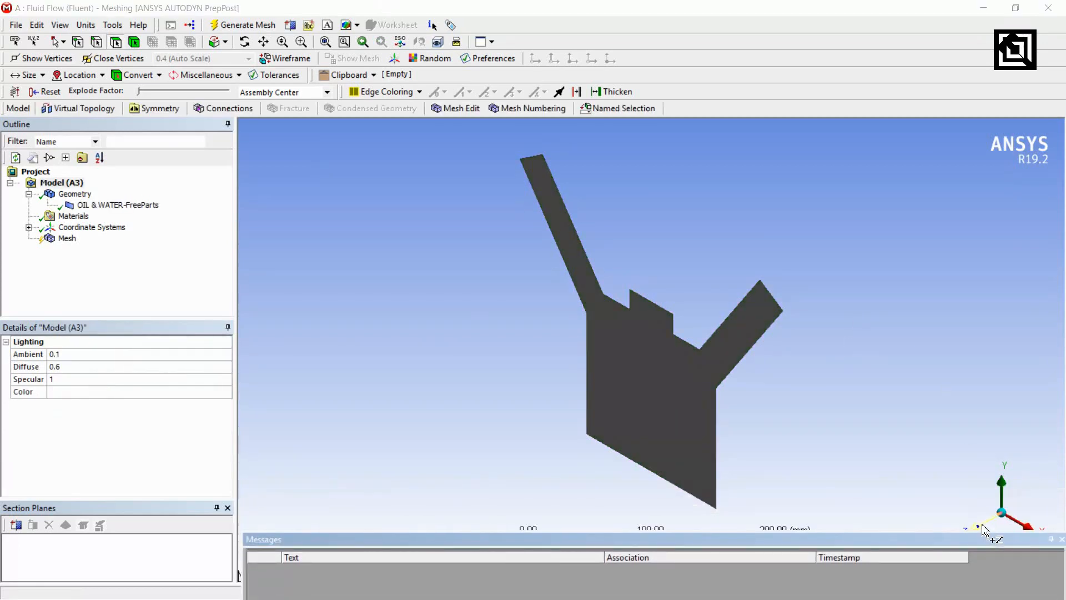
click(985, 530)
scroll(737, 436, up, 2)
scroll(737, 437, down, 5)
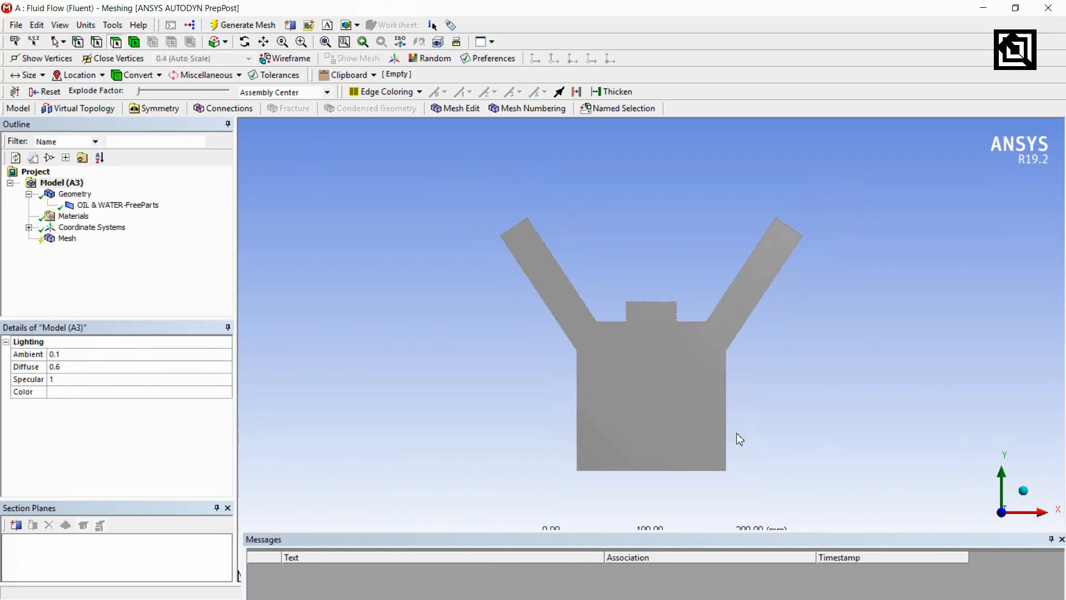
Add a mesh method scoped to the whole body and set its method to Triangles.
click(64, 240)
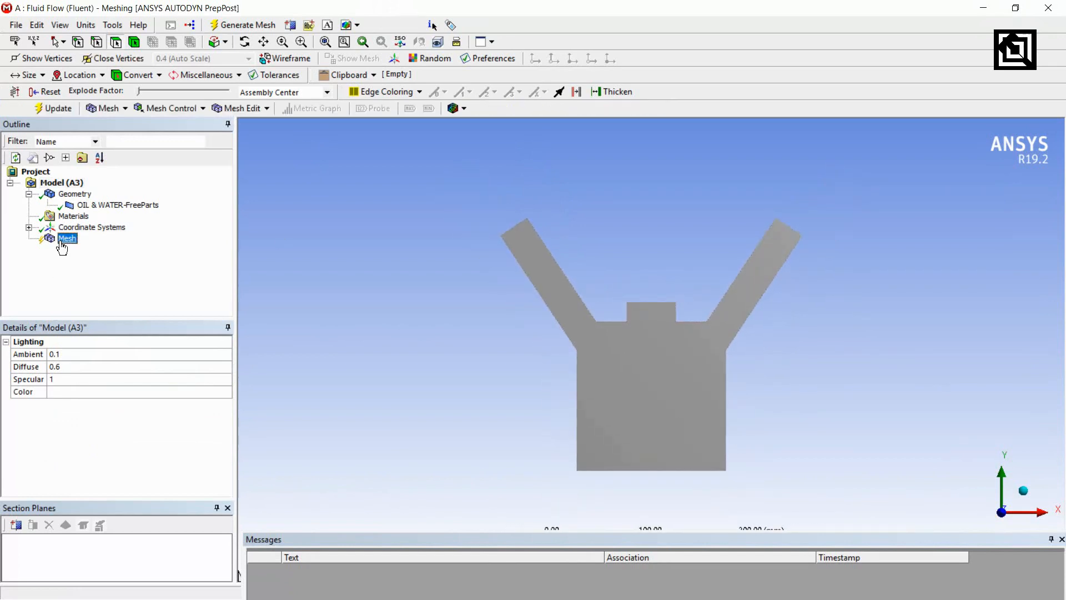
right_click(62, 245)
mouse_move(78, 251)
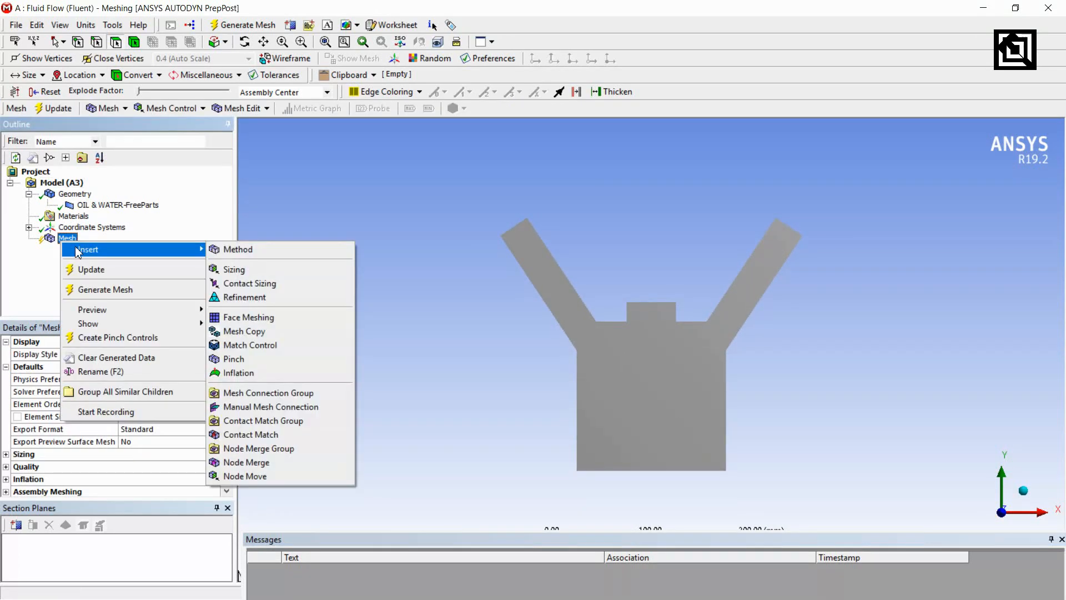
click(232, 251)
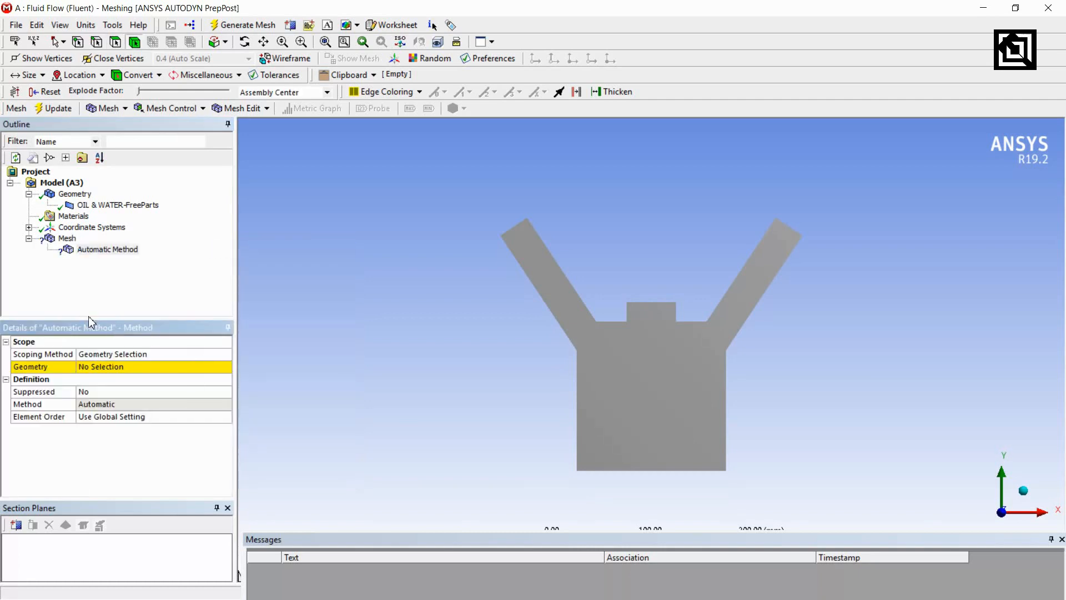
click(697, 423)
click(102, 368)
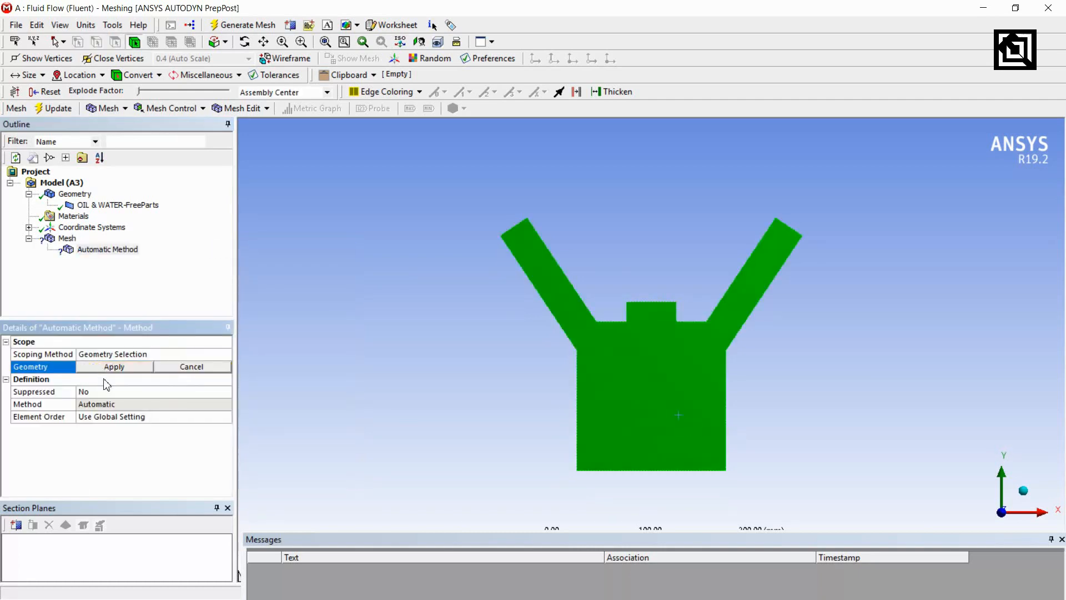
click(105, 367)
click(125, 405)
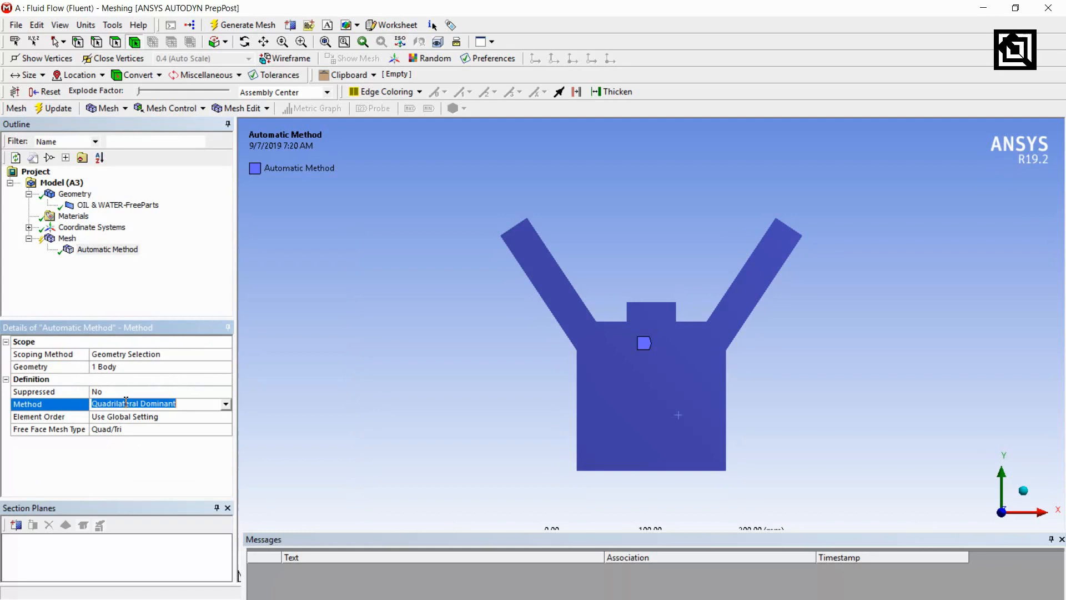
click(226, 404)
click(166, 425)
Set the global mesh element size to 4 mm.
click(67, 239)
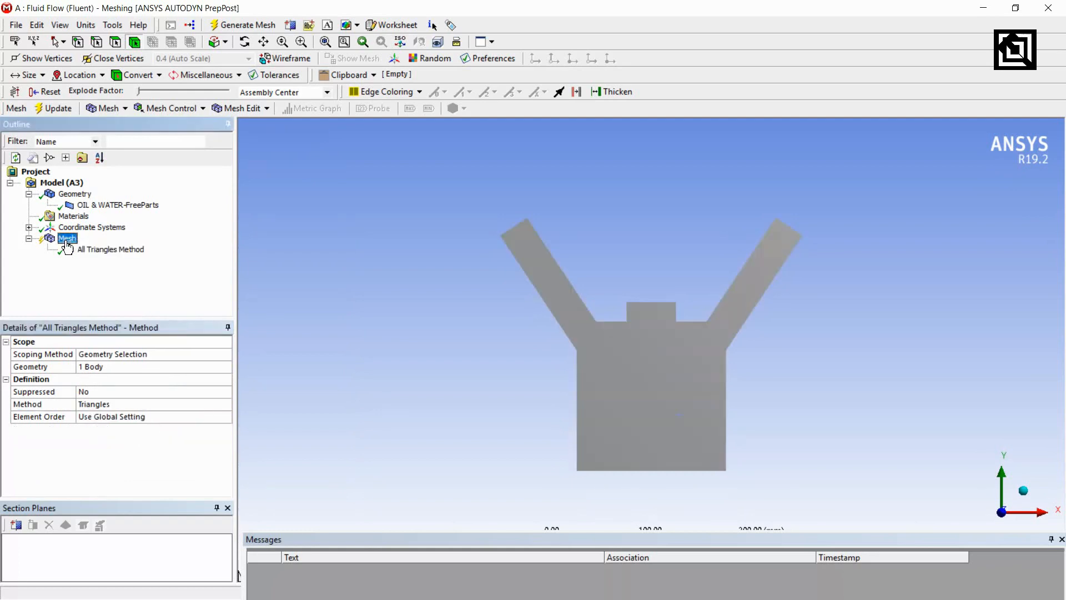
right_click(67, 242)
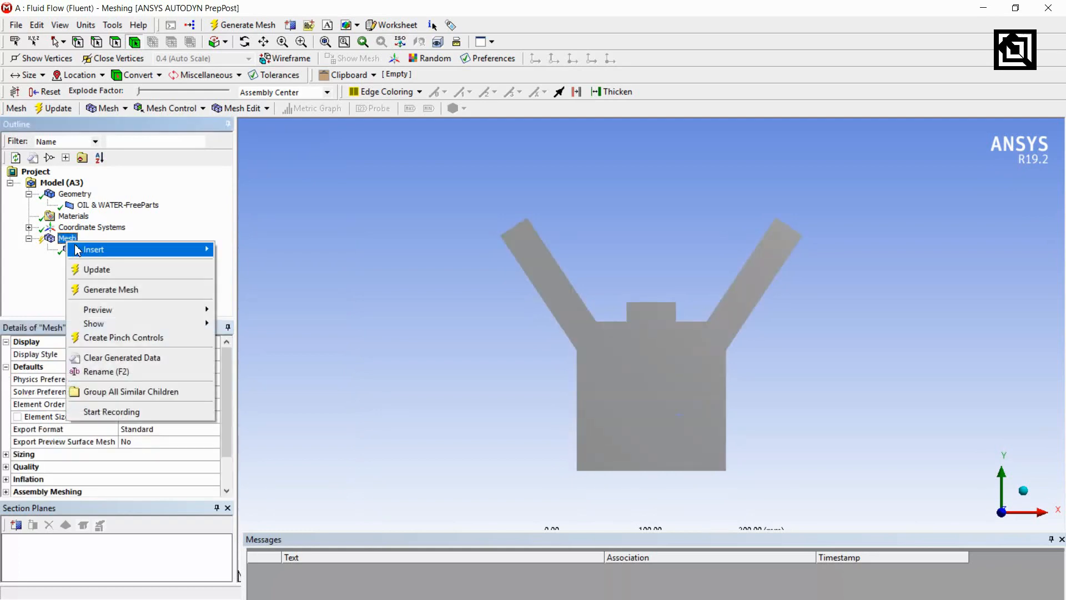
click(30, 269)
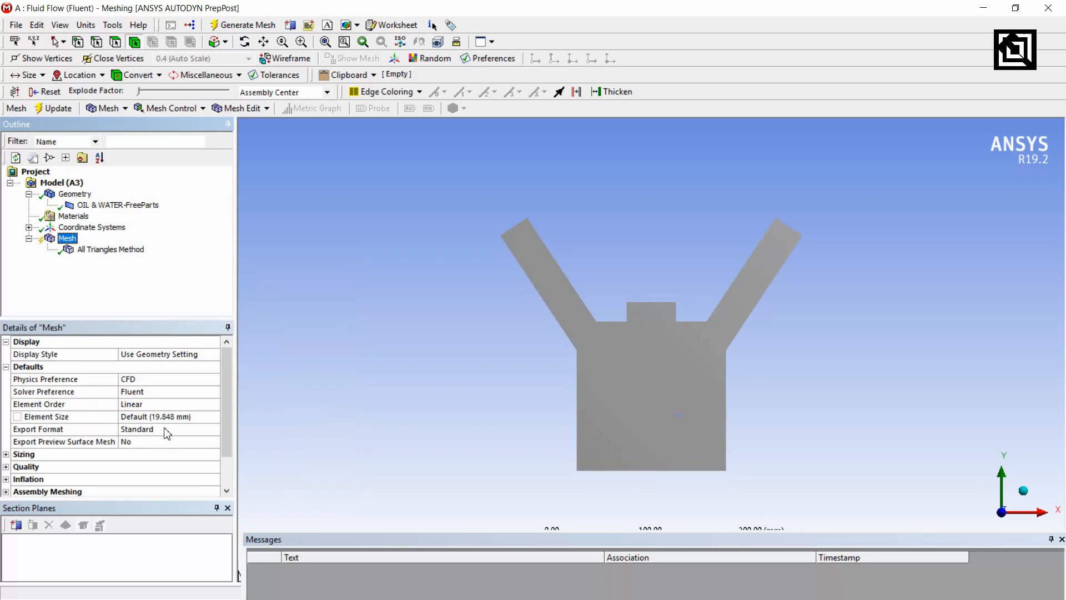
click(141, 417)
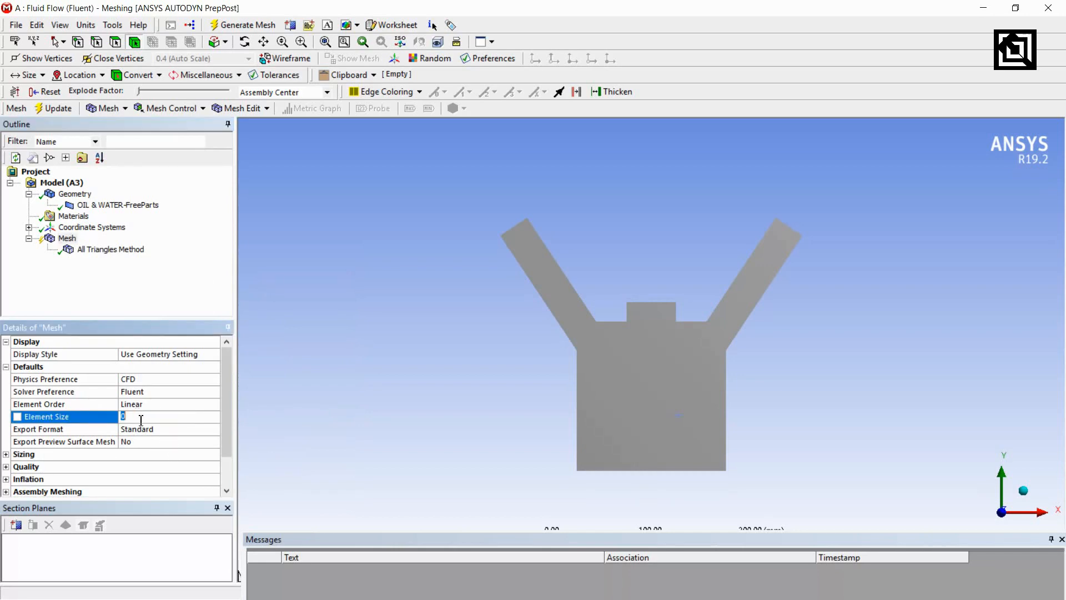
text(4)
key(Return)
Set the mesh smoothing quality to High and generate the mesh.
click(6, 454)
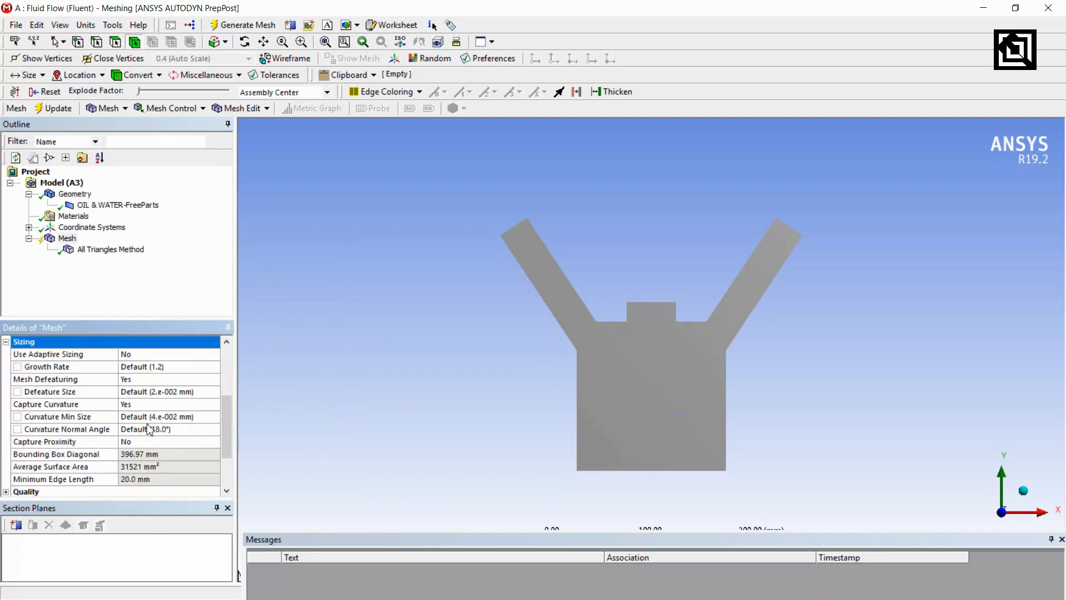
scroll(6, 489, down, 2)
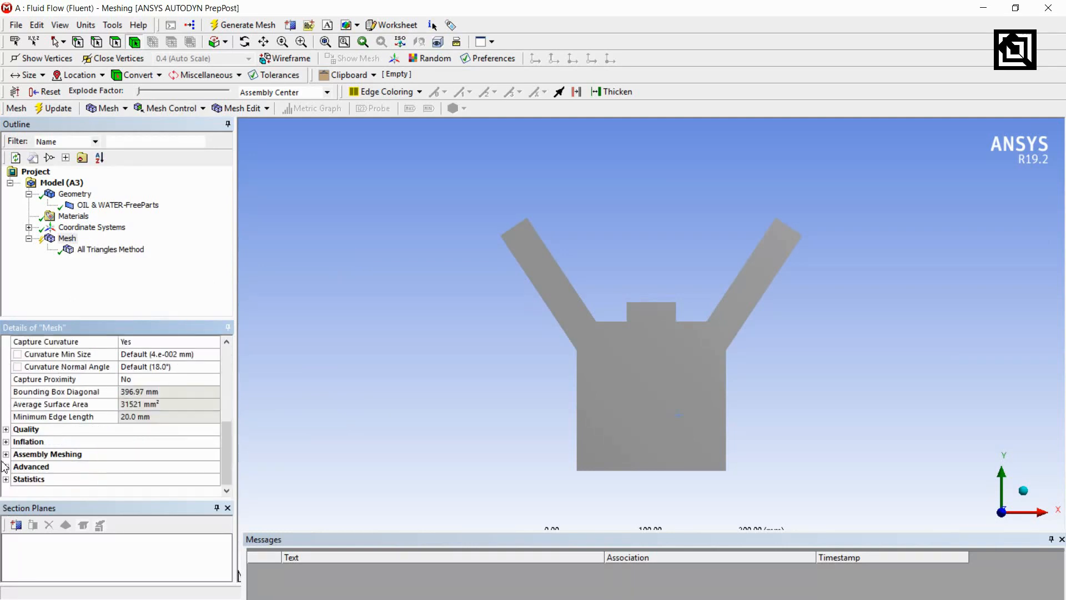
click(6, 430)
click(213, 466)
click(214, 466)
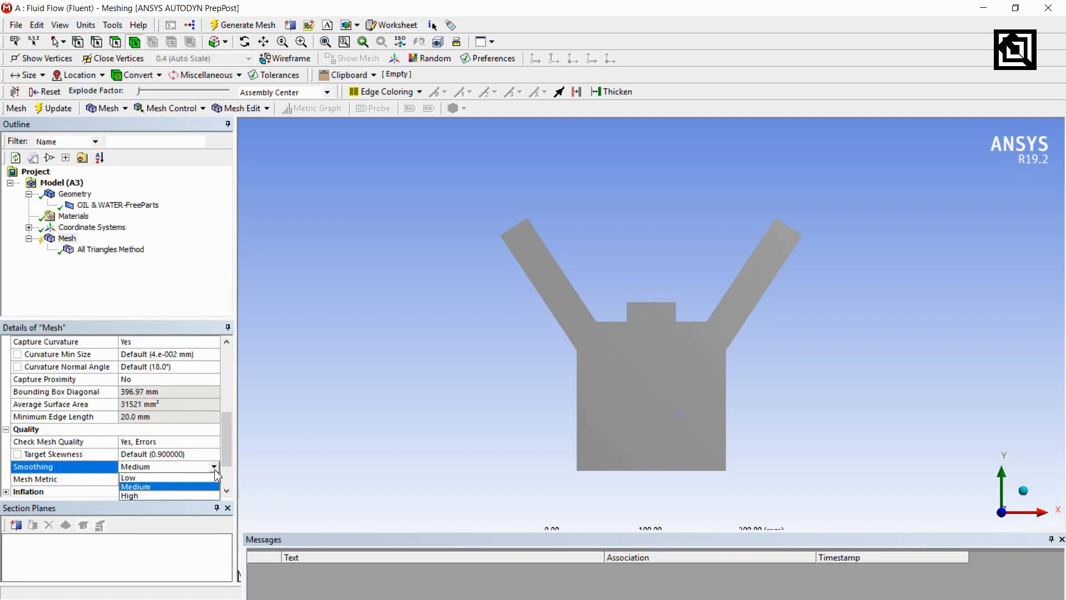
click(185, 495)
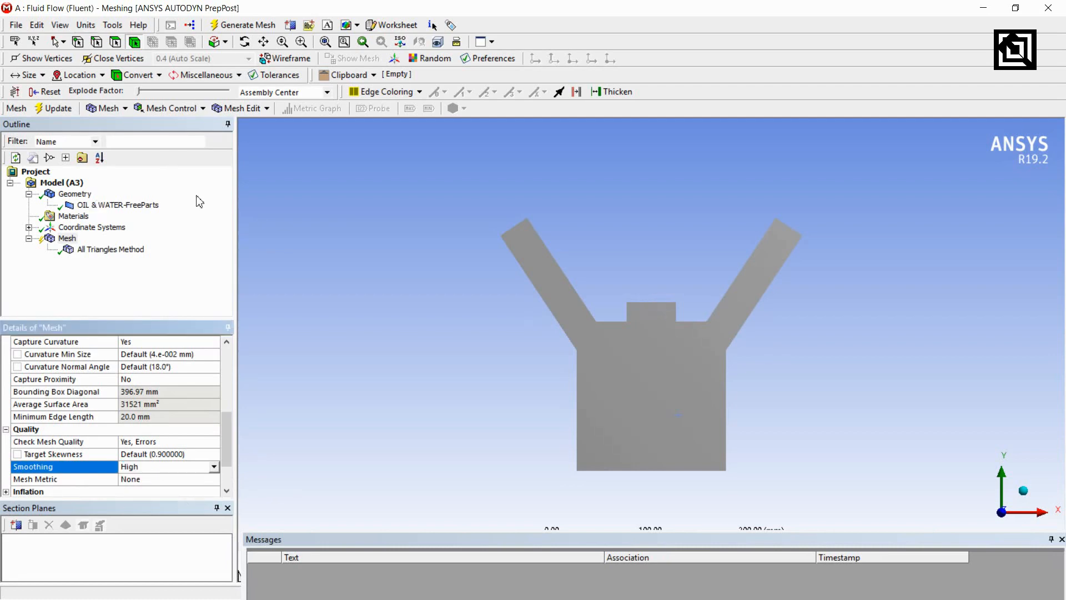
click(248, 27)
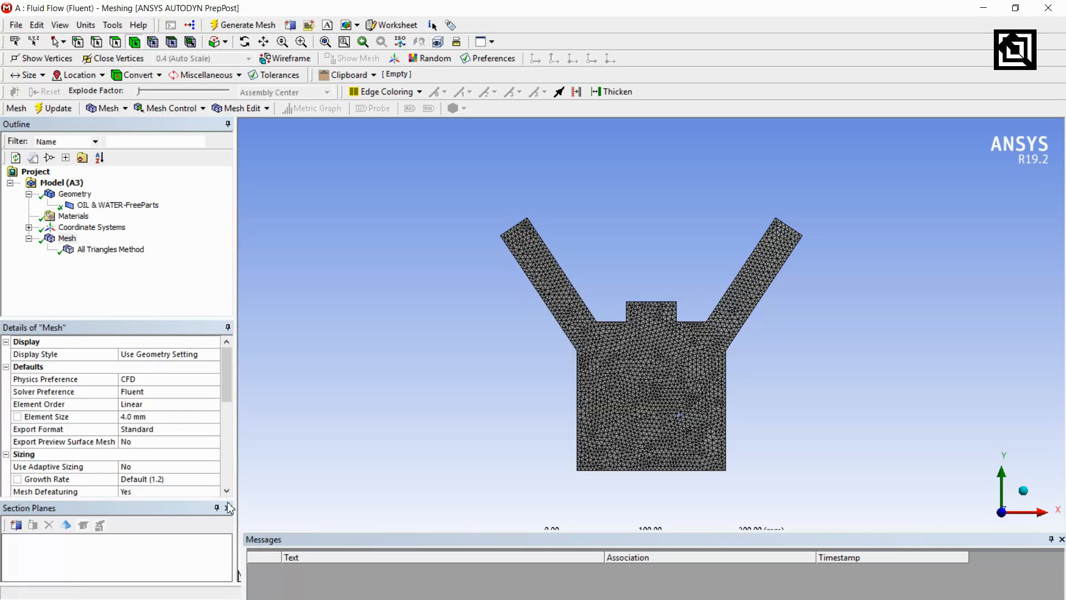
Examine the mesh's inflation, assembly meshing and advanced settings.
scroll(150, 466, down, 8)
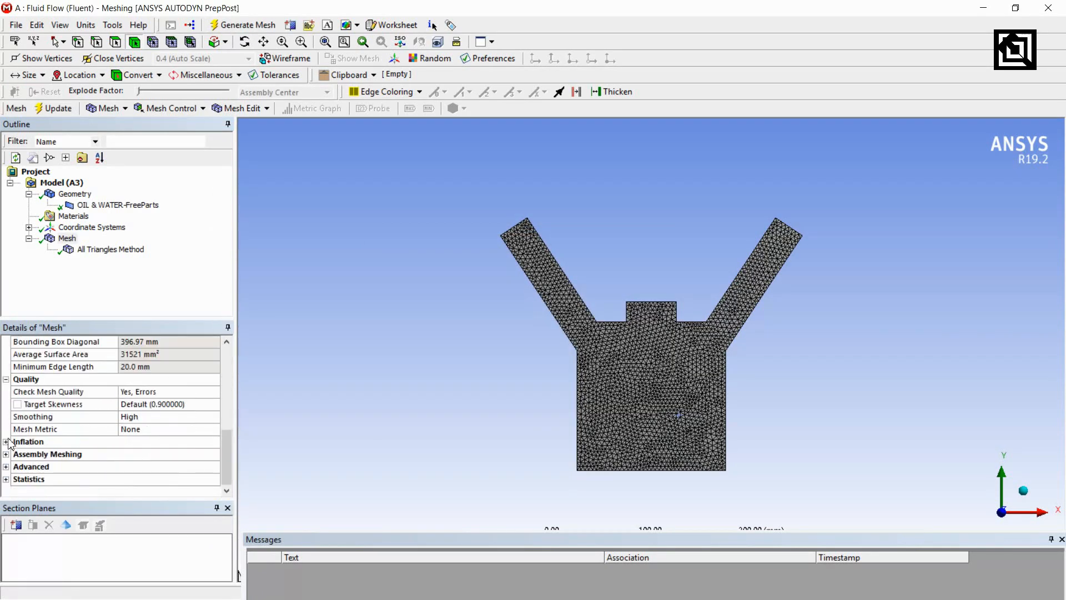
click(8, 441)
scroll(120, 461, down, 3)
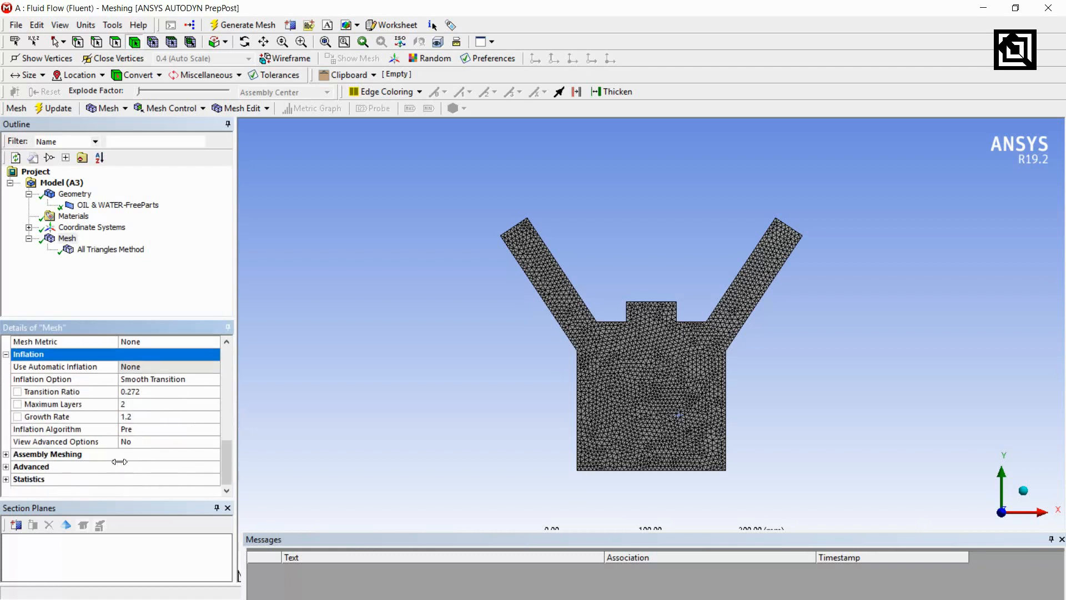
click(6, 454)
click(6, 454)
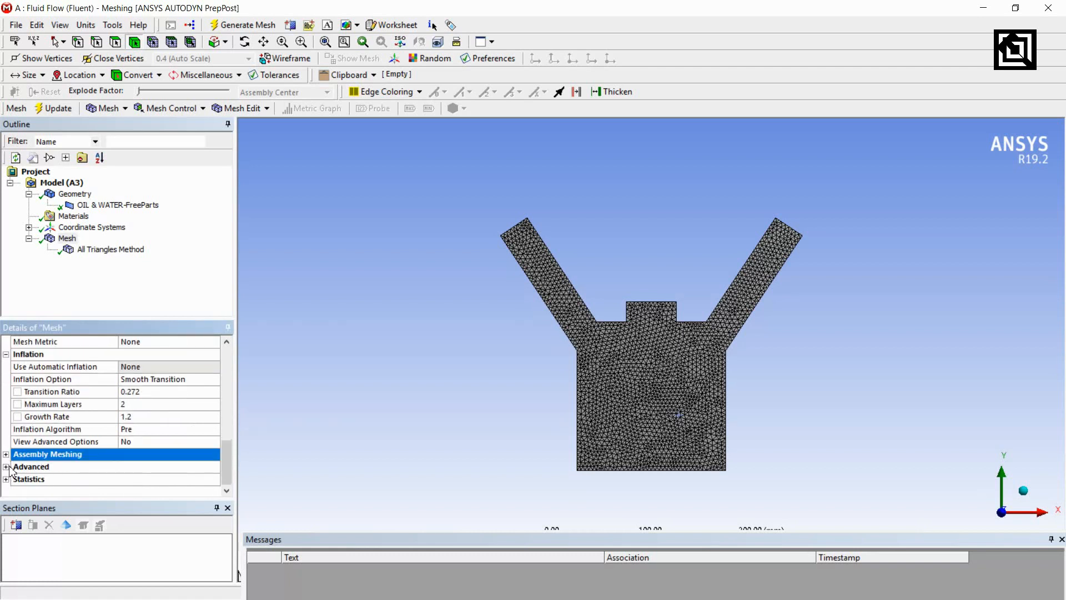
click(6, 466)
click(7, 467)
scroll(43, 446, up, 5)
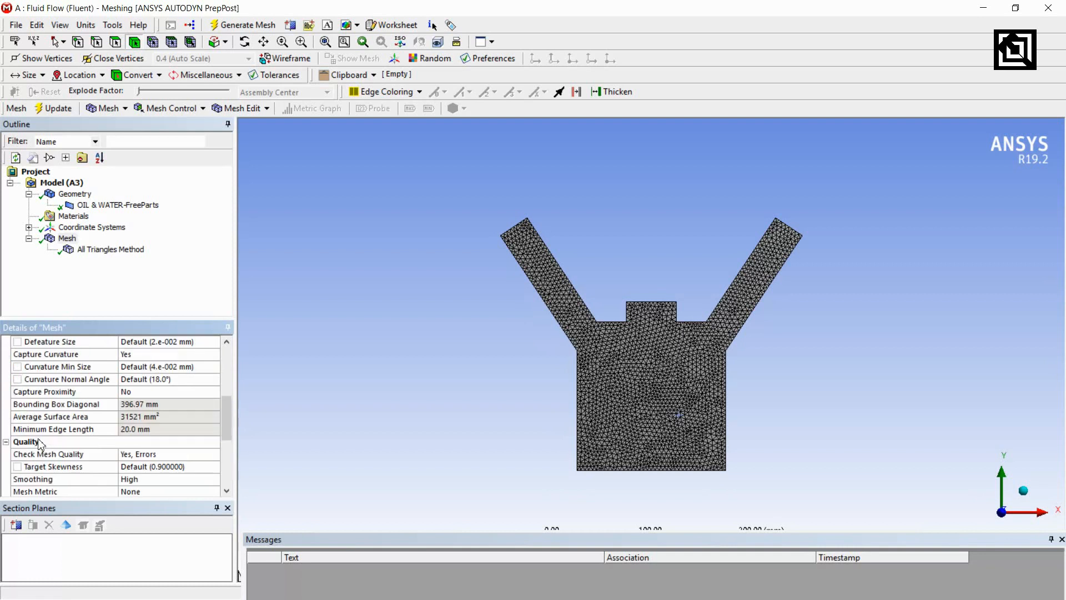
Set the mesh metric to Skewness.
scroll(174, 442, down, 2)
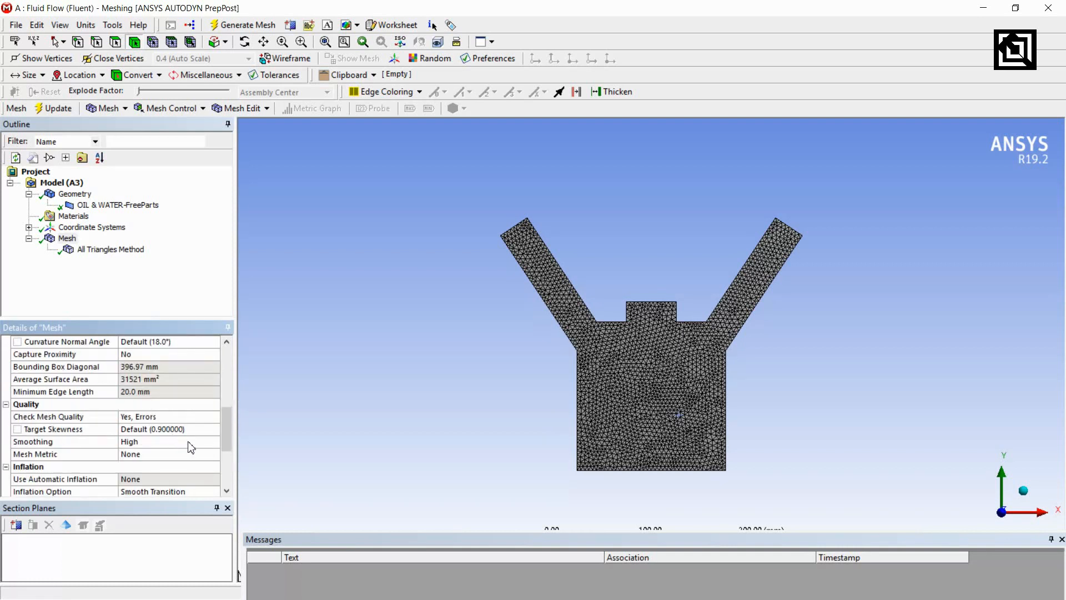
click(213, 456)
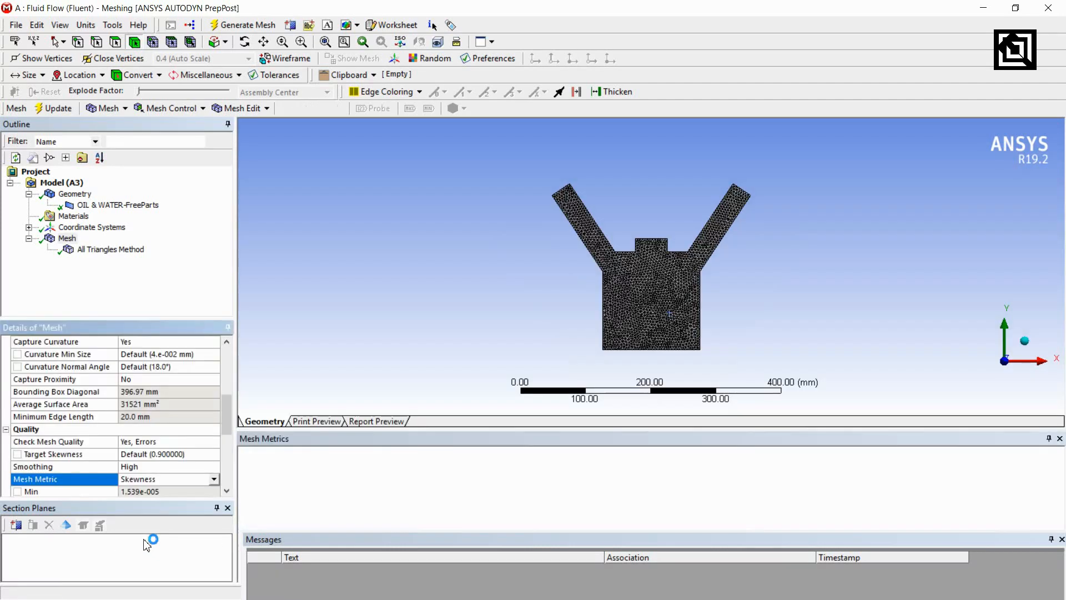
click(158, 547)
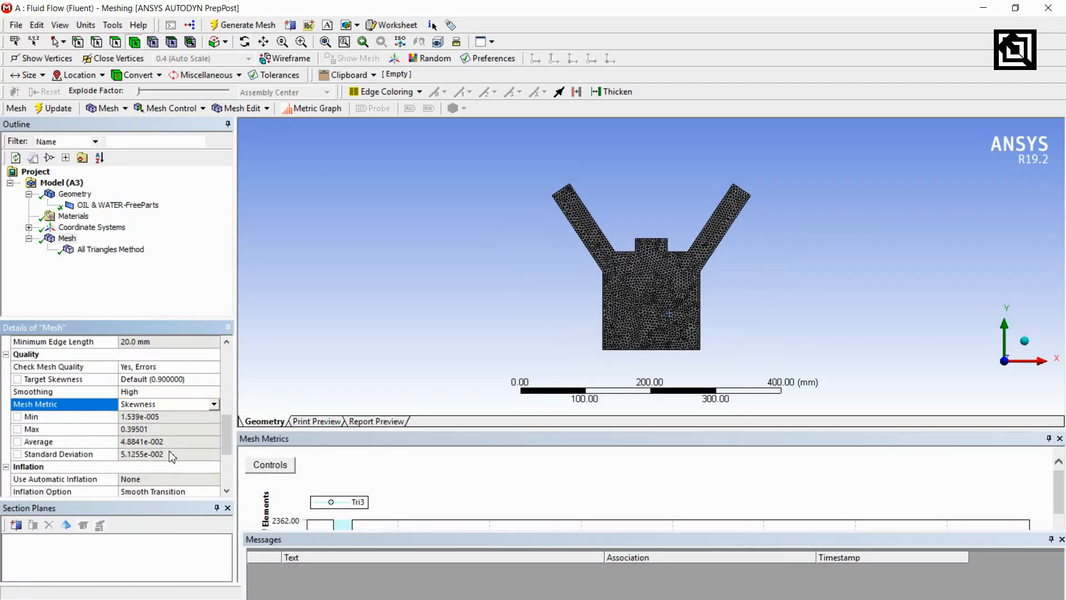
Examine the skewness metric values and the mesh's node and element statistics.
scroll(173, 456, down, 1)
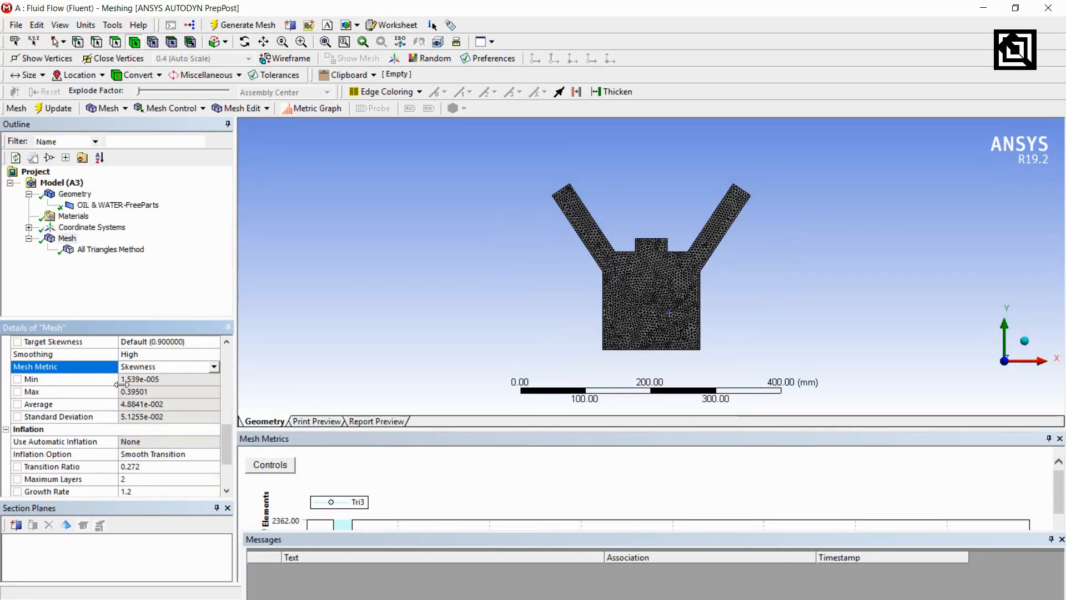
scroll(115, 460, down, 2)
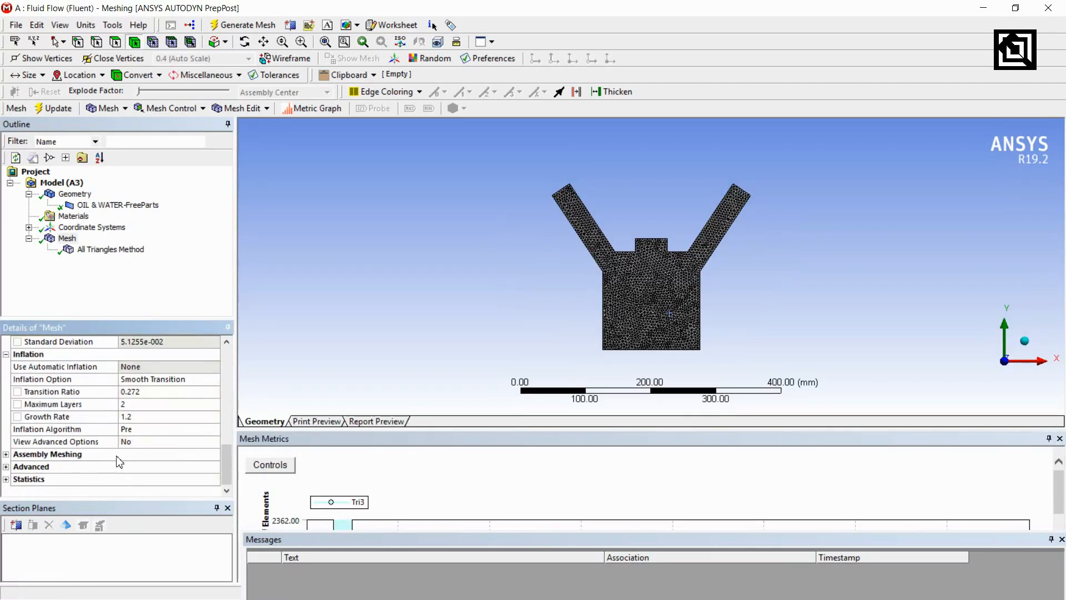
click(6, 479)
scroll(17, 477, down, 1)
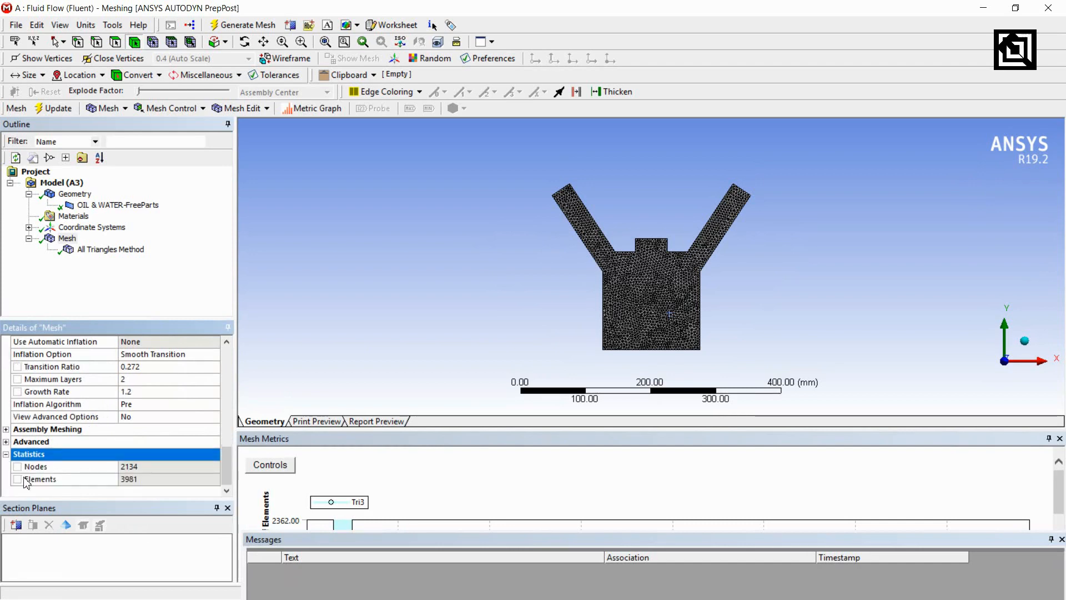
click(6, 454)
Collapse the mesh quality details and review the inflation and sizing settings.
scroll(6, 428, up, 3)
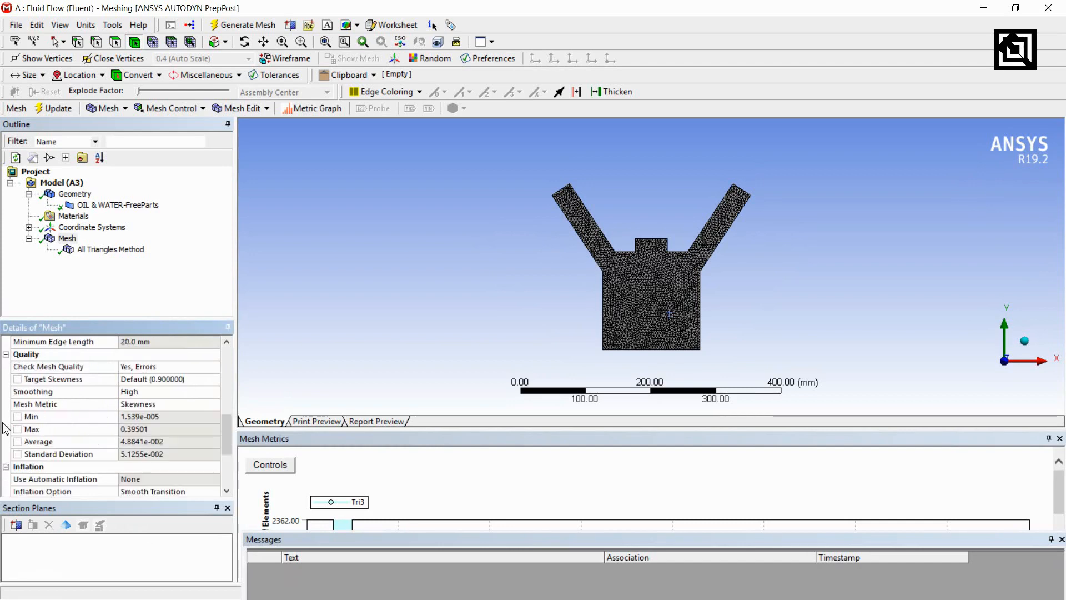
click(6, 354)
scroll(53, 409, up, 1)
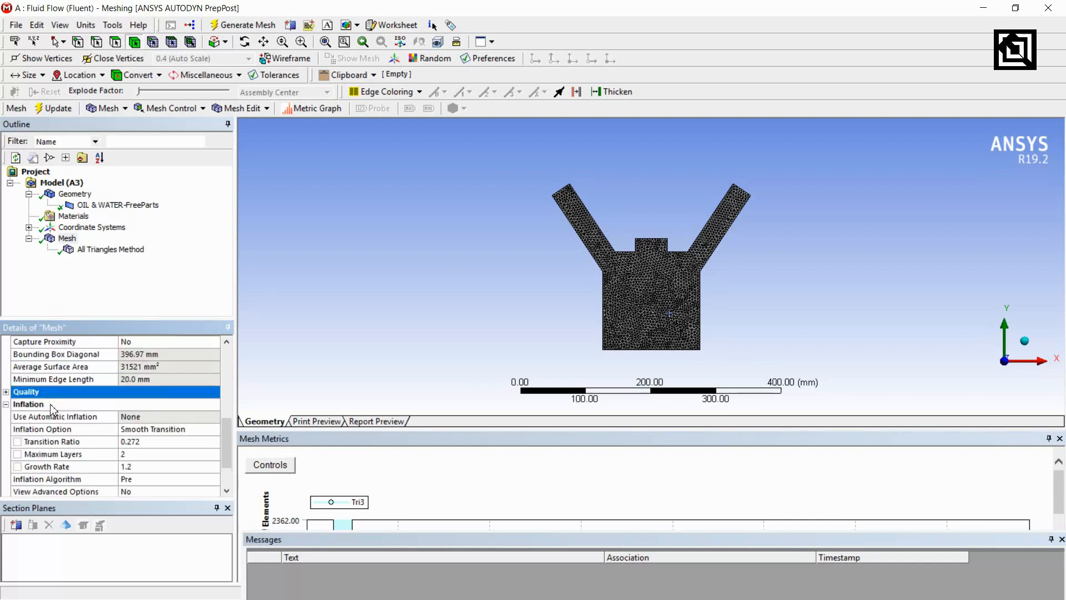
scroll(143, 409, up, 1)
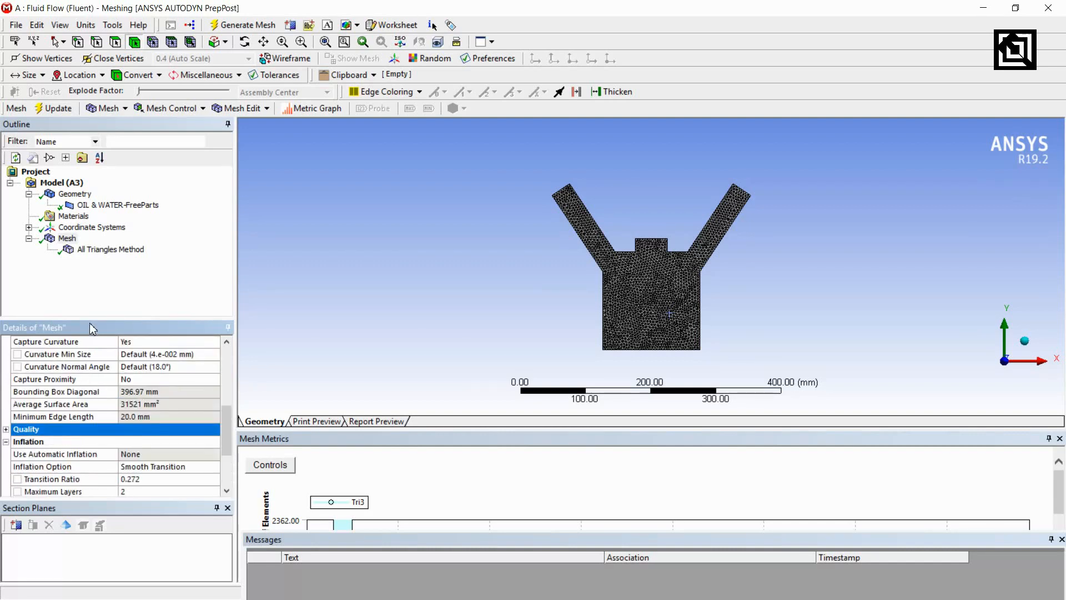
scroll(153, 458, down, 3)
scroll(109, 398, up, 5)
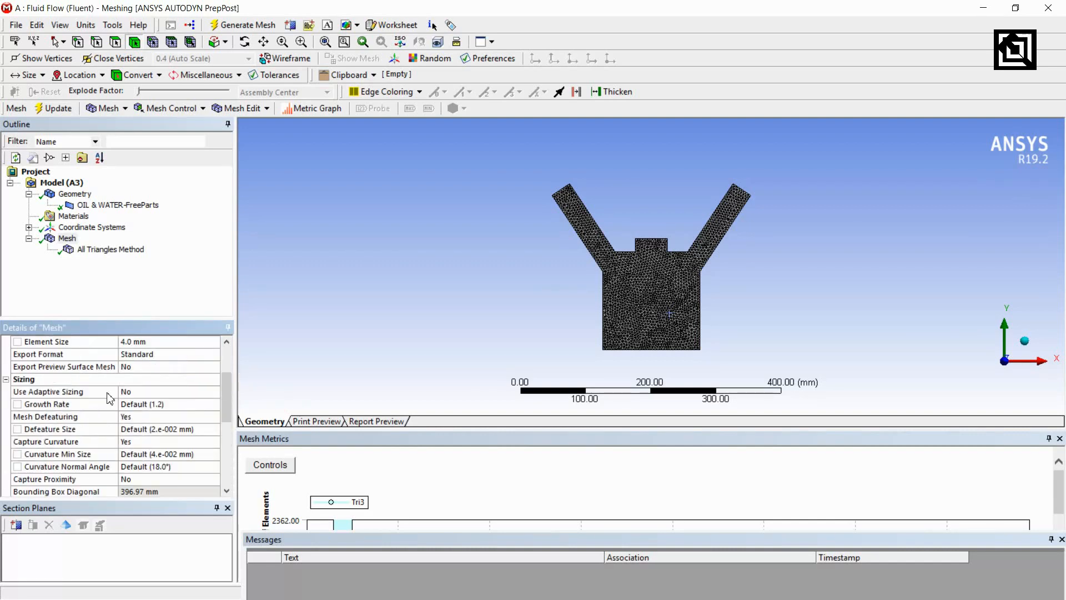
Set the mesh element size to 2 mm and regenerate the mesh.
click(135, 417)
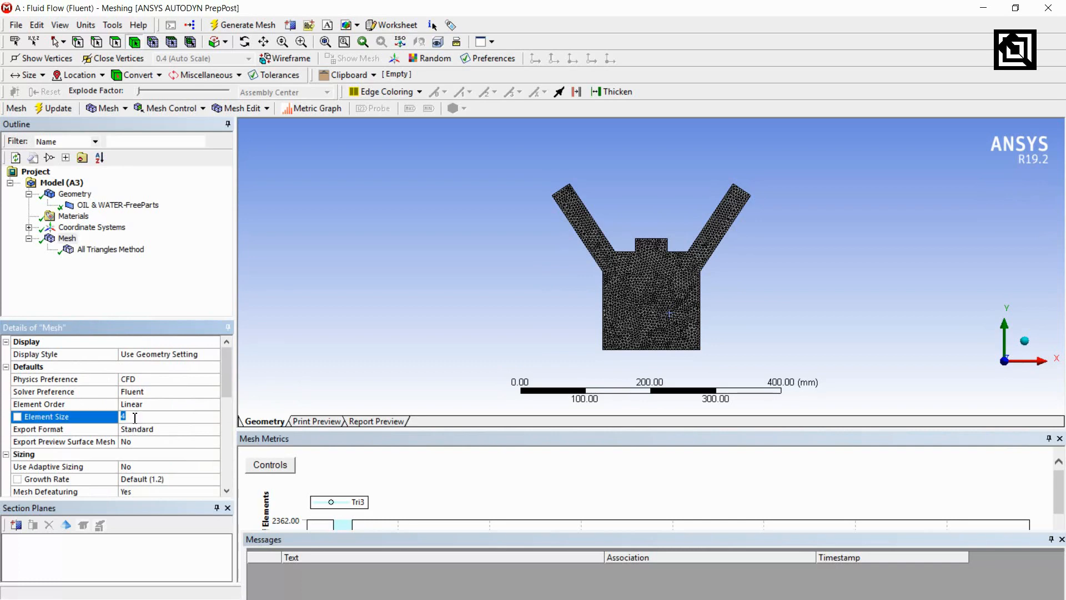
key(Return)
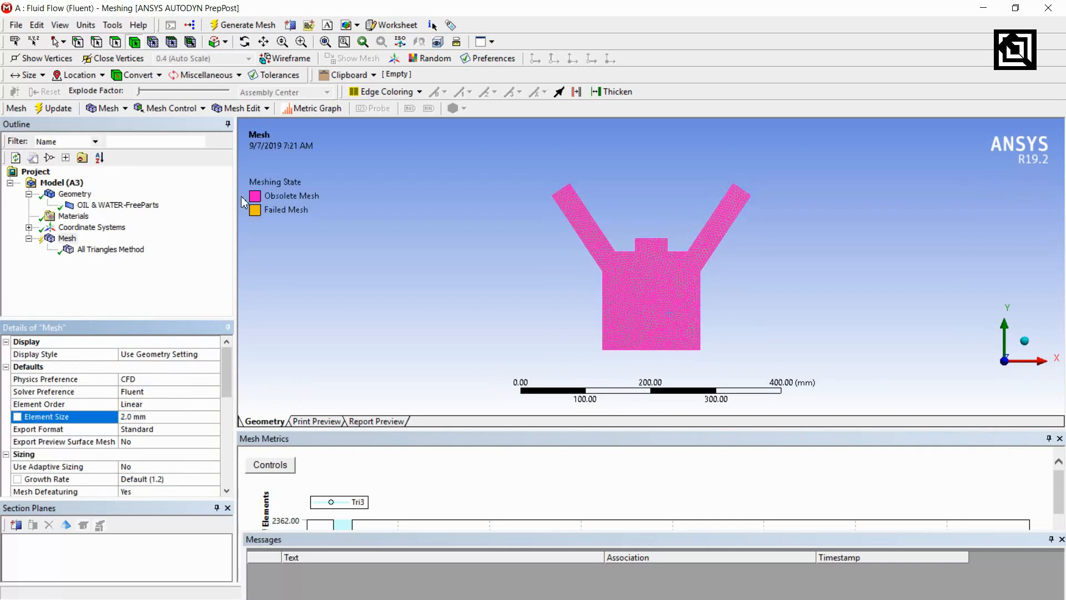
click(223, 26)
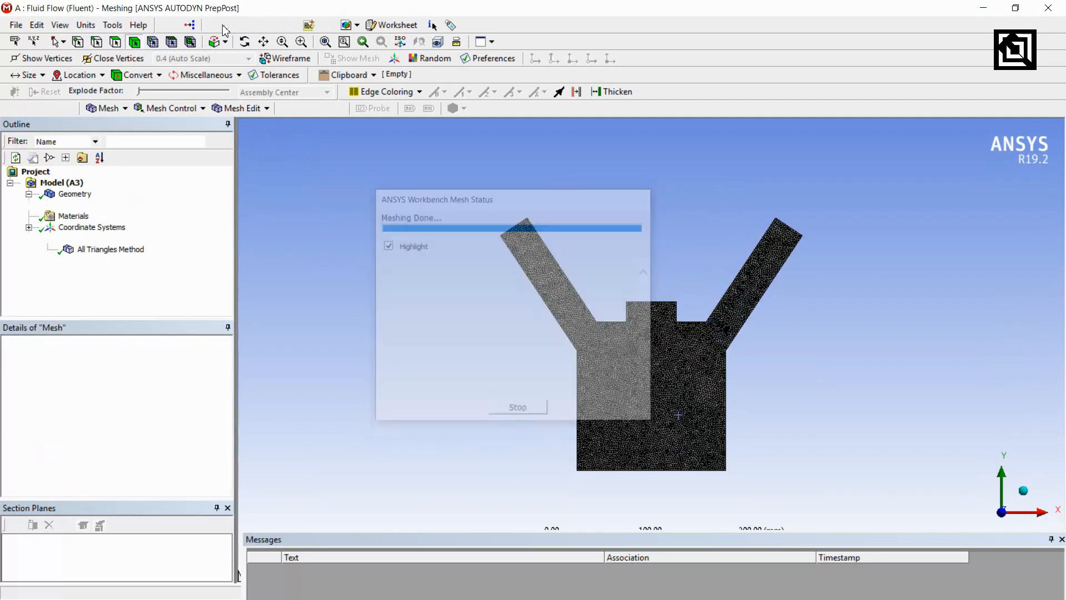
scroll(656, 245, up, 5)
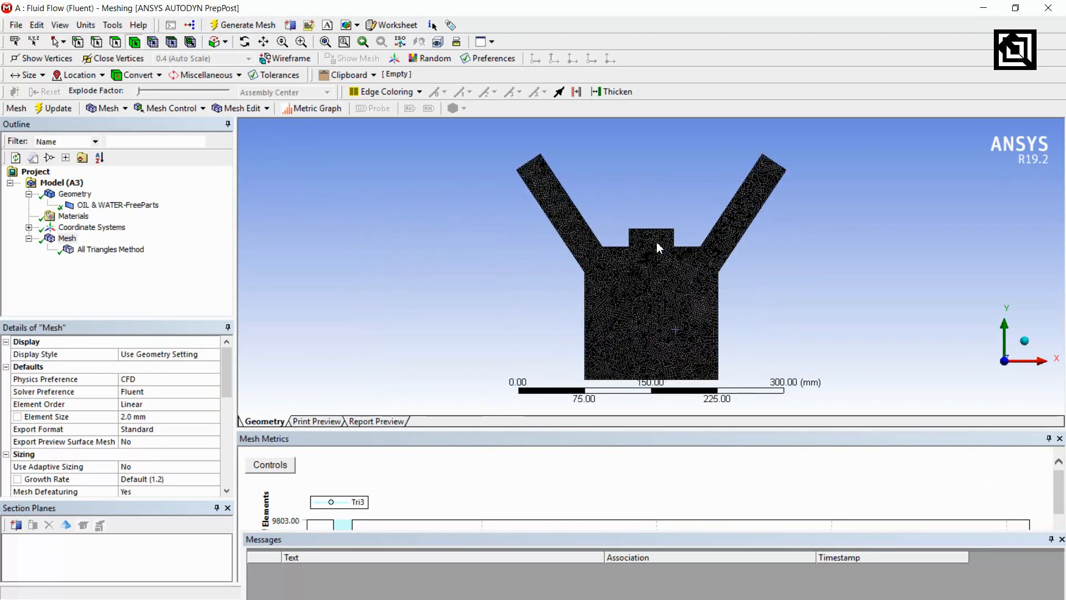
scroll(425, 298, down, 3)
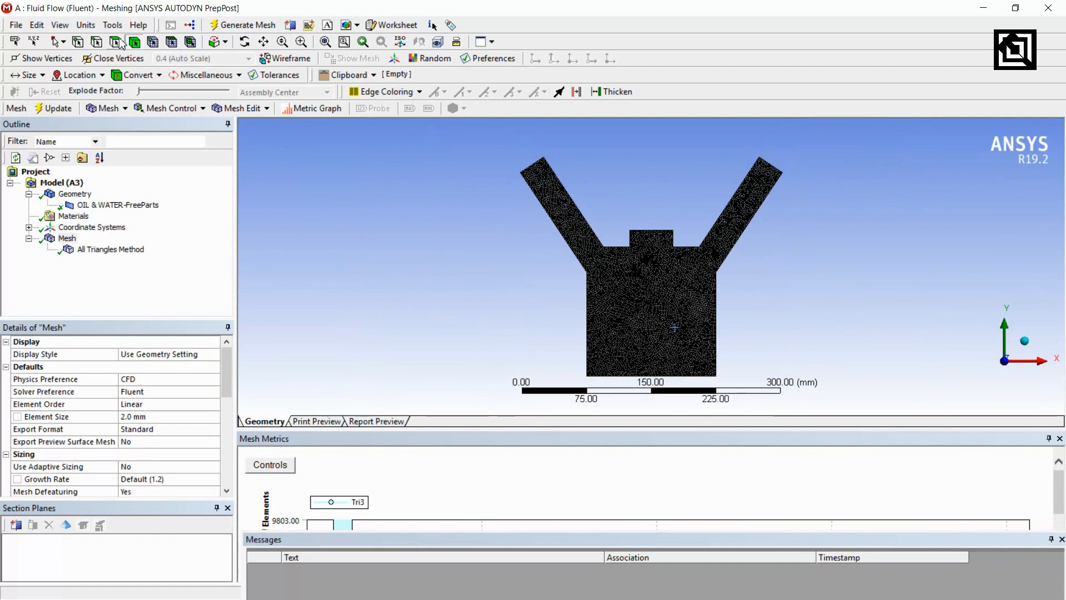
Create a named selection OIL INLET on the end edge of the geometry's right arm.
click(97, 42)
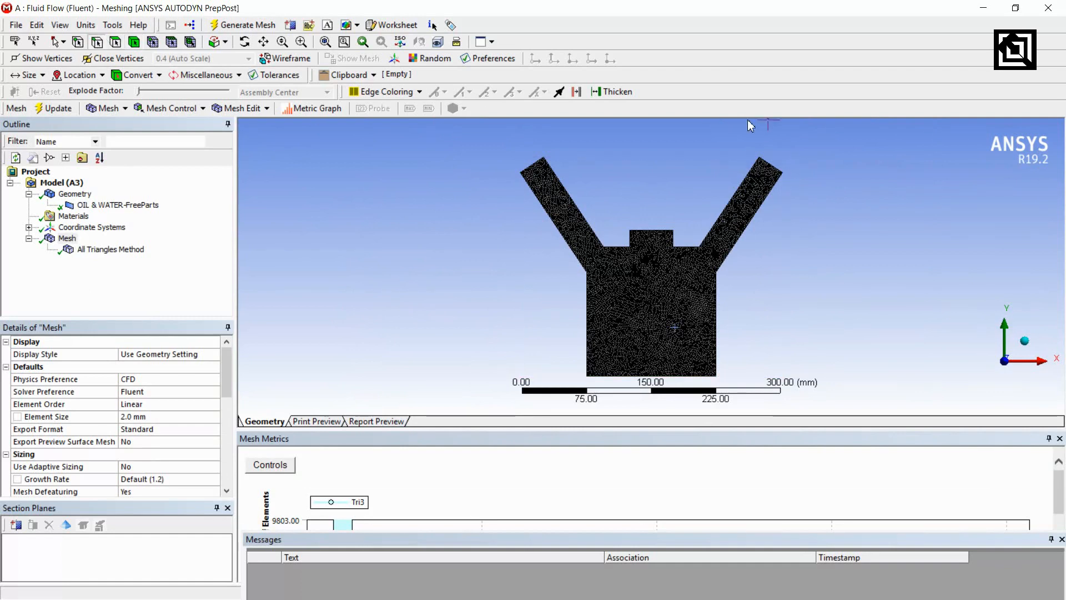
right_click(765, 161)
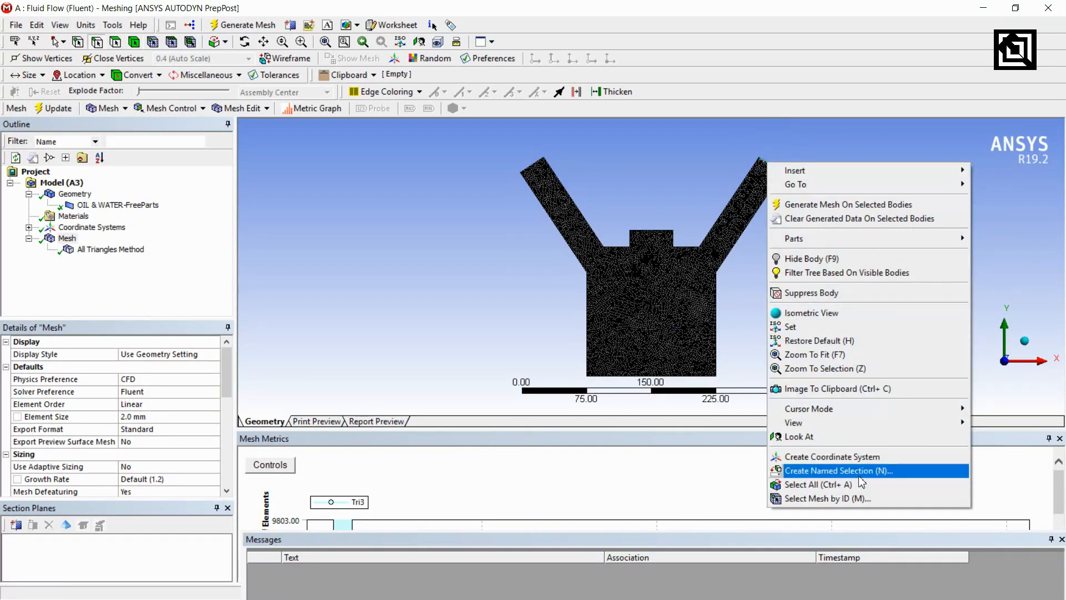
click(862, 472)
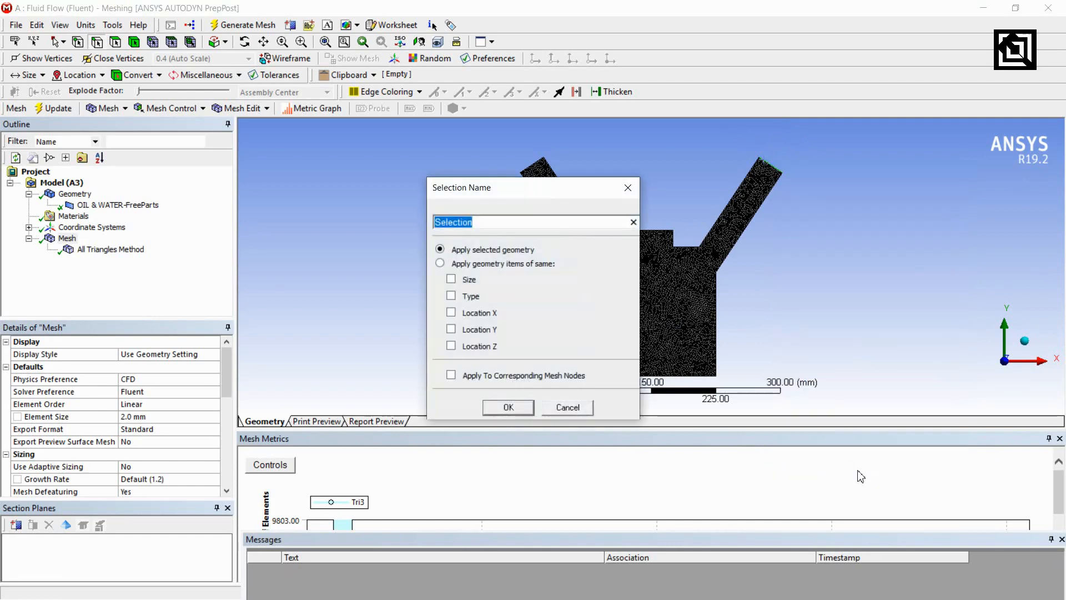
text(OIL)
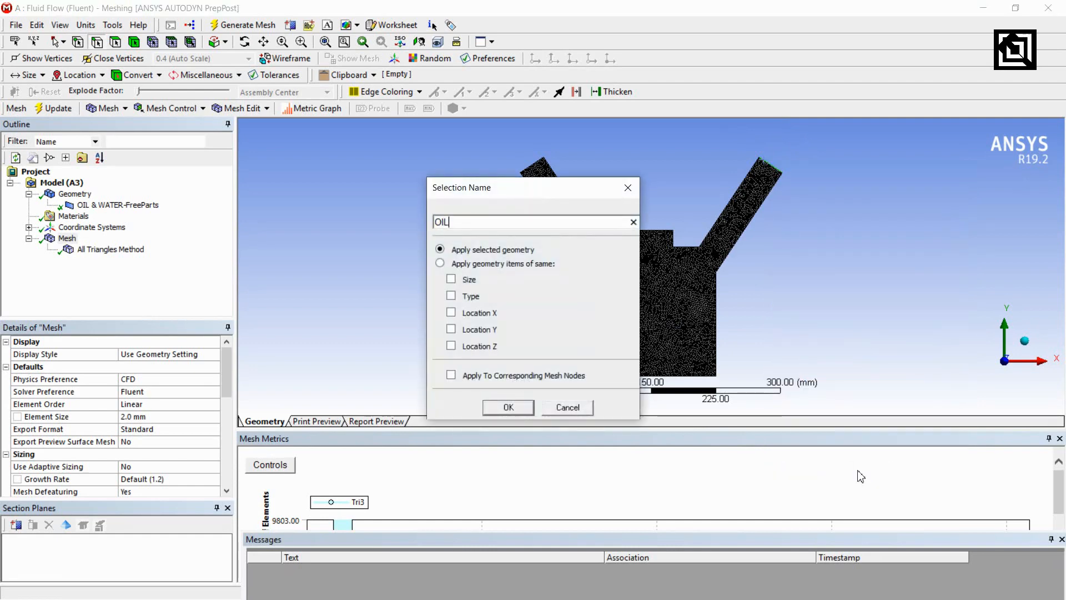
text( INLET)
click(508, 409)
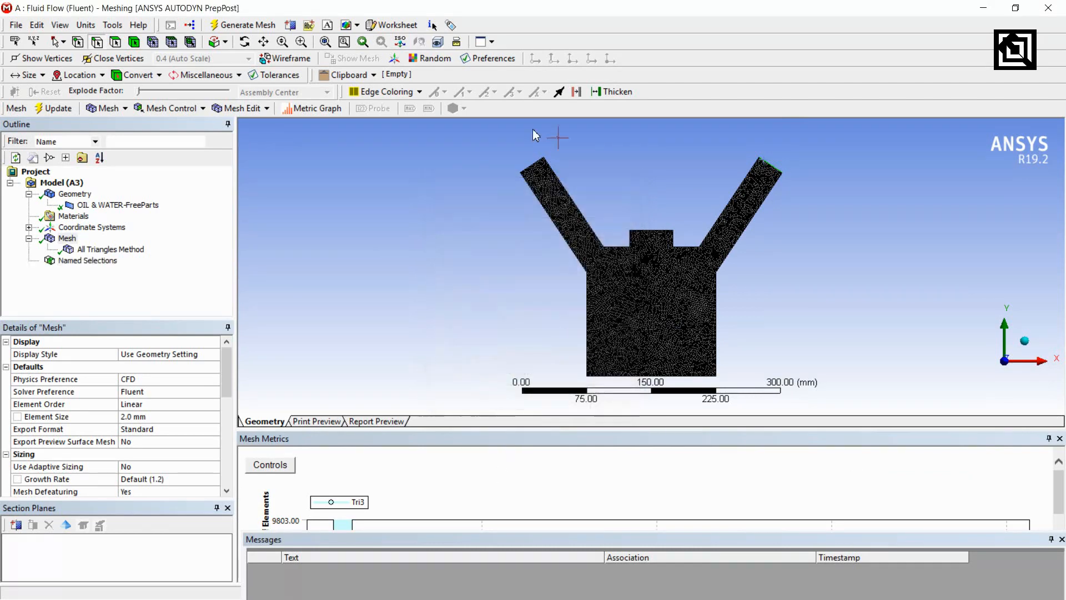
Create a named selection WATER INLET on the end edge of the geometry's left arm.
right_click(533, 167)
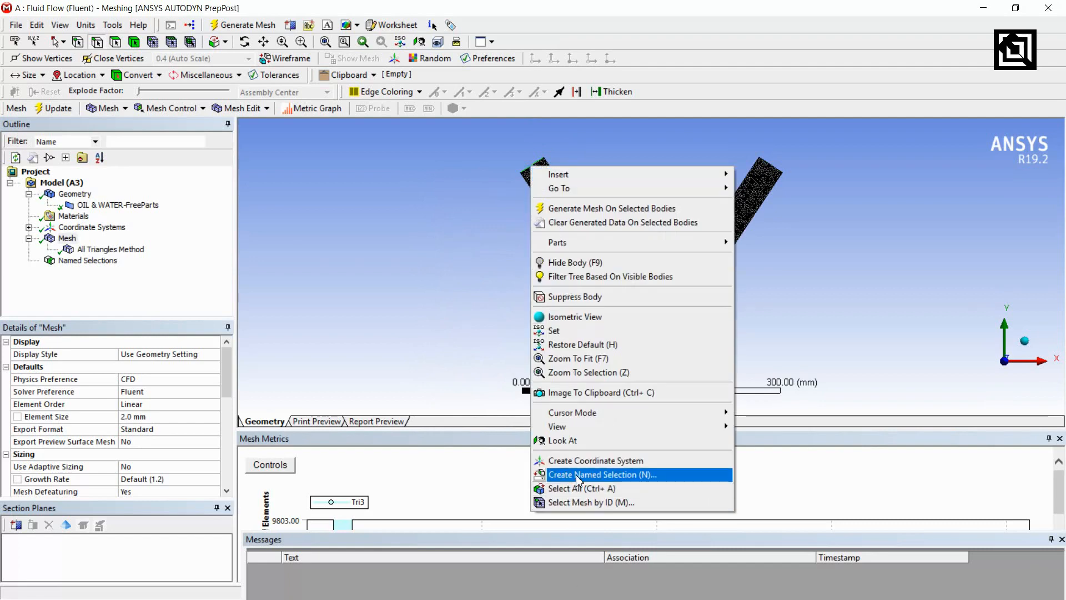
click(579, 476)
text(WATER INL)
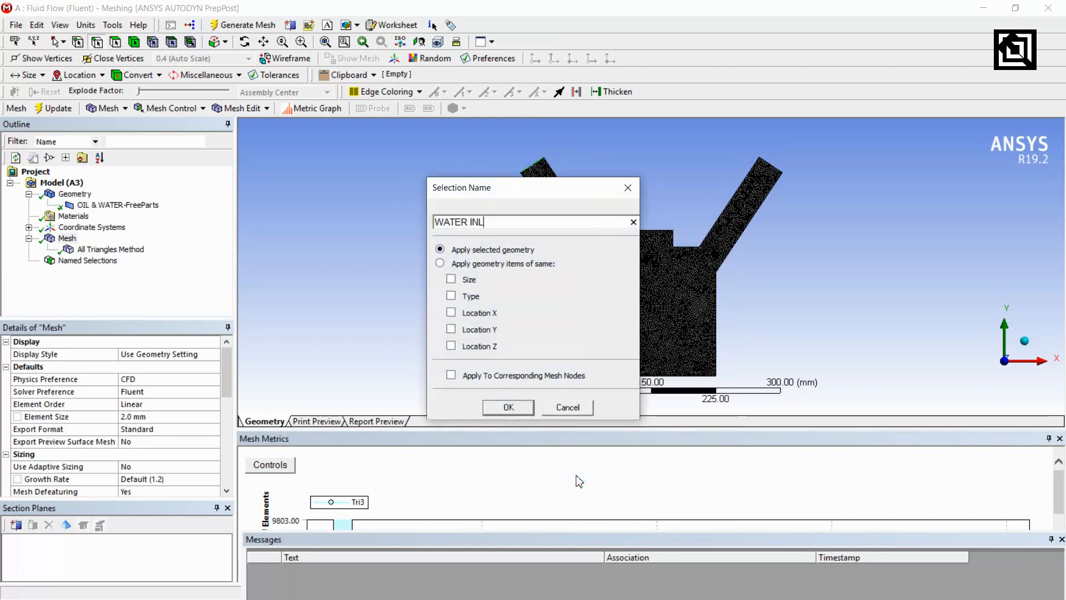
text(ET)
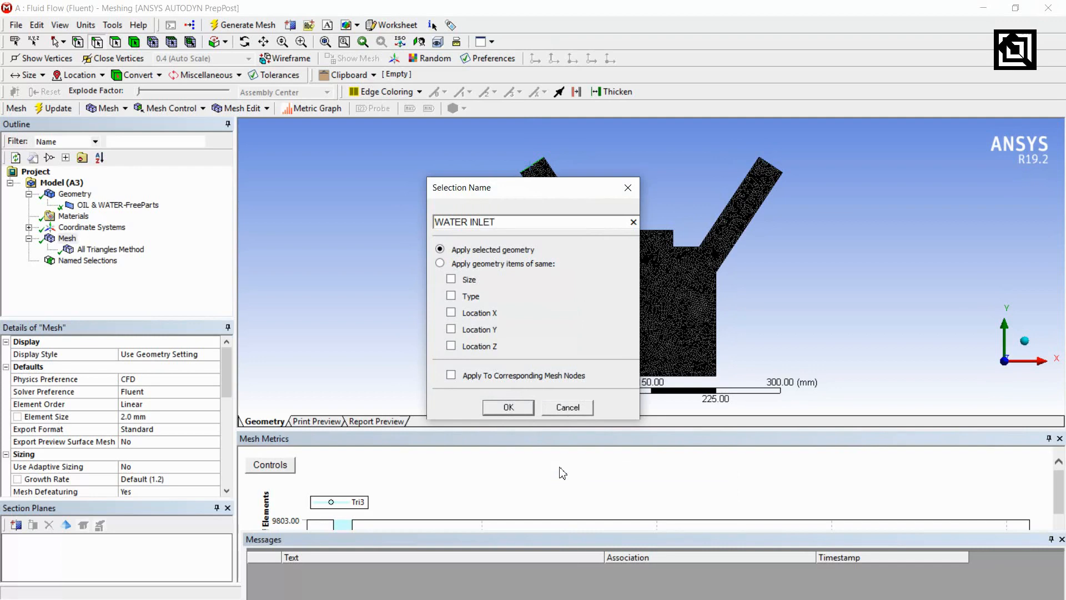
click(508, 407)
Create a named selection OUTLET on the top edge of the small block between the two arms.
right_click(648, 230)
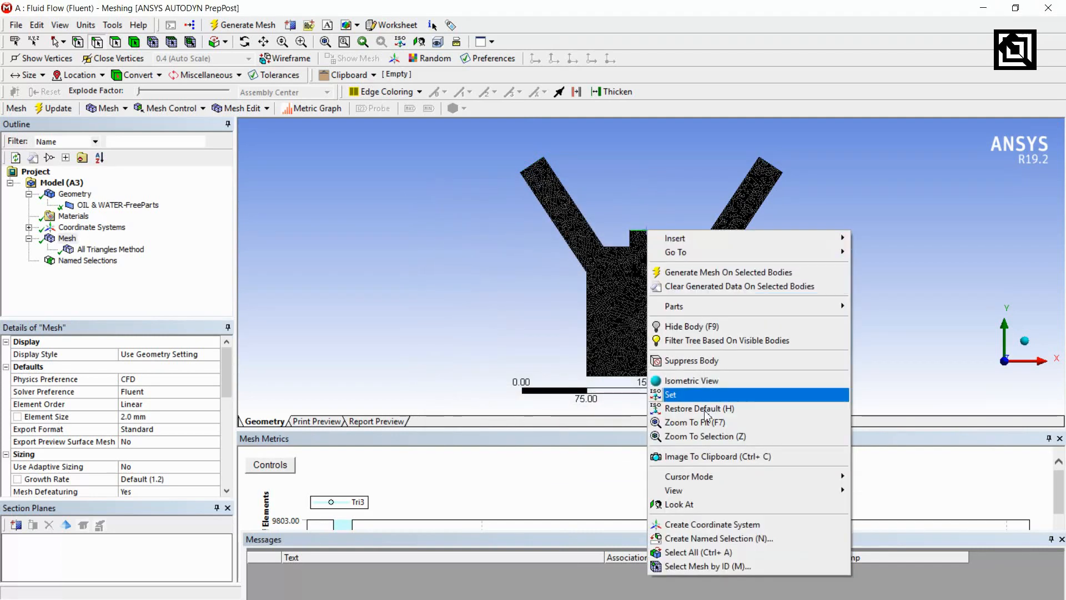
click(716, 538)
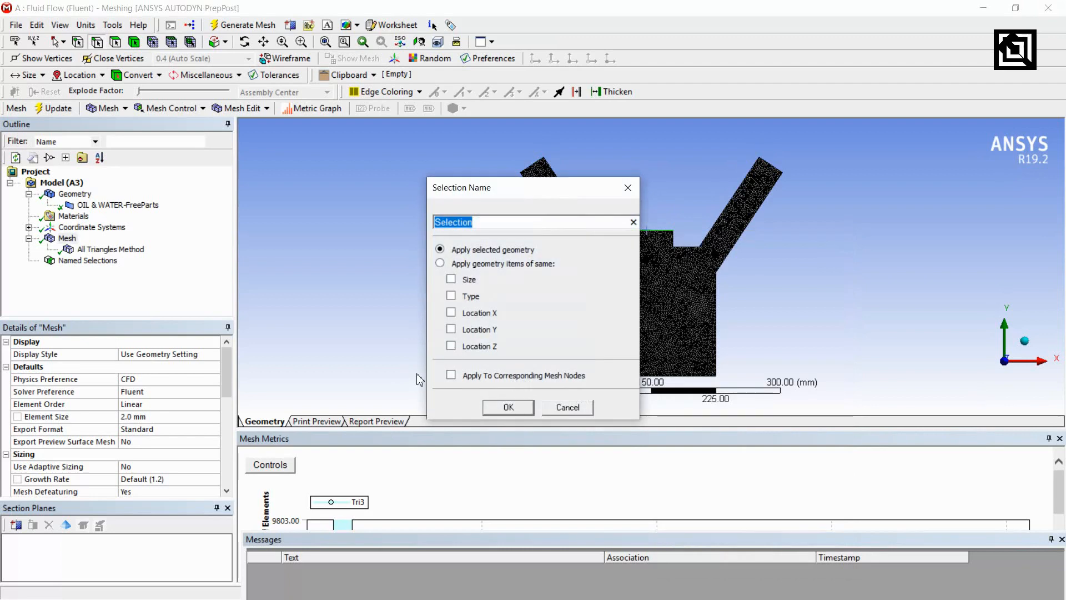
text(OUTLET)
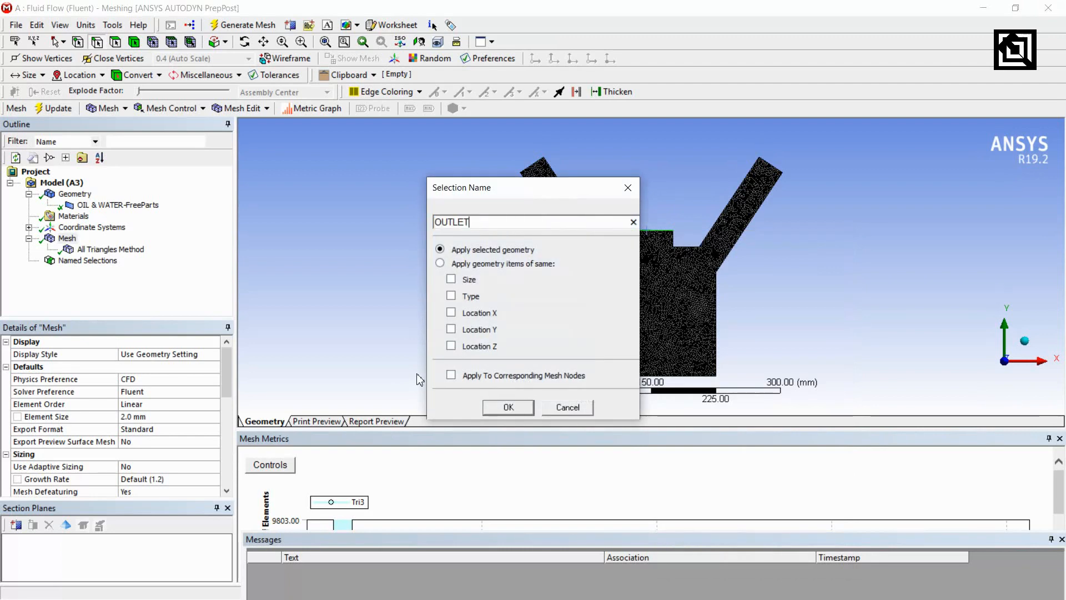
key(Return)
Check which edges the OIL INLET, WATER INLET and OUTLET named selections cover.
click(87, 260)
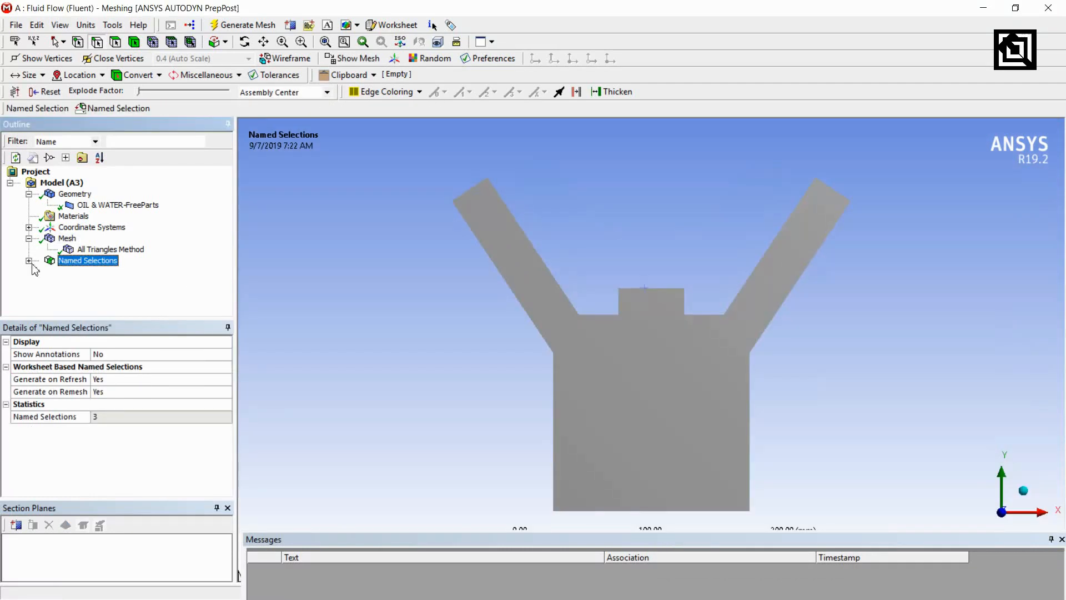
click(28, 261)
click(84, 272)
click(83, 282)
click(83, 294)
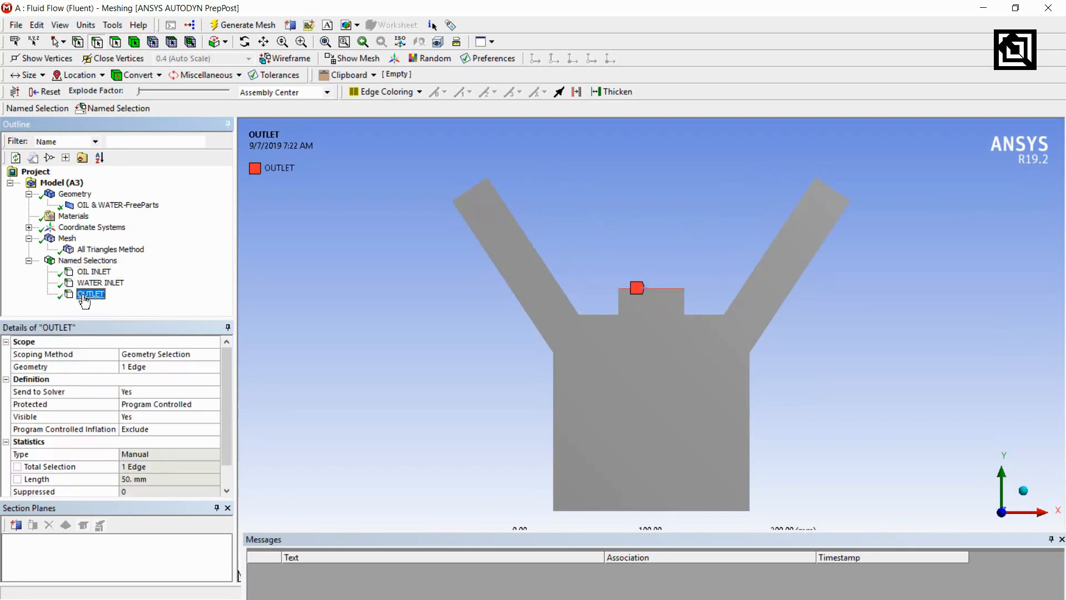
click(386, 329)
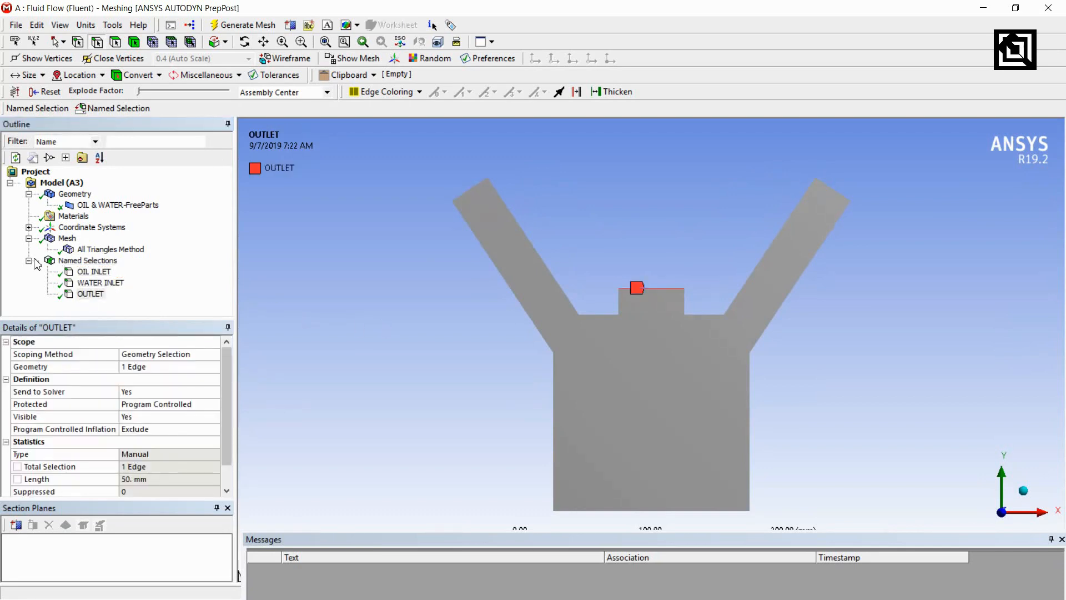
Update the mesh so the named selections are passed on to the solver setup.
click(67, 239)
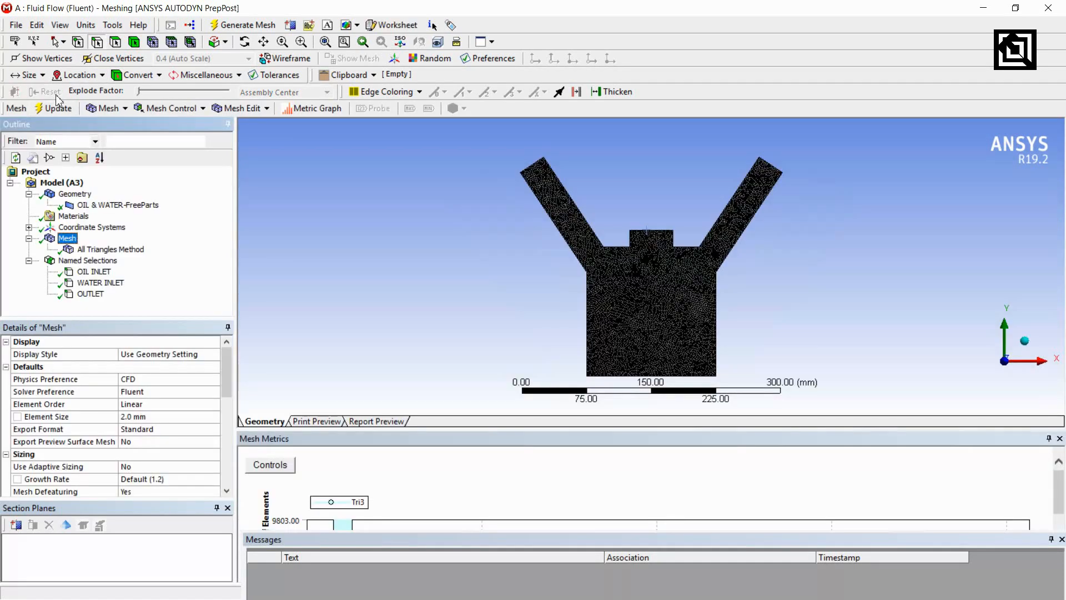
click(56, 107)
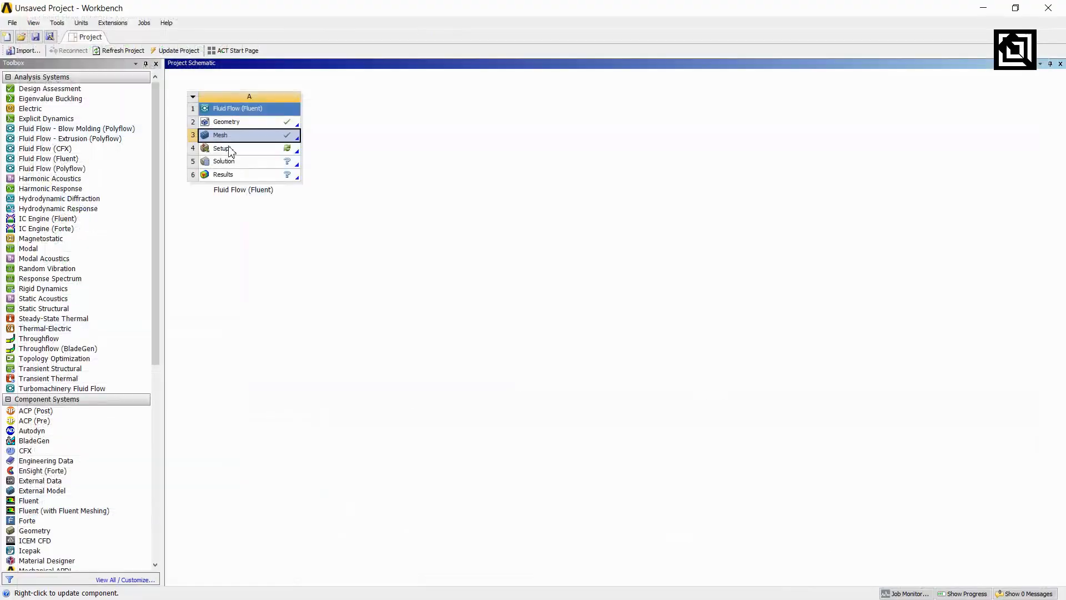
Open the Fluid Flow system's Setup in Fluent with double precision and parallel processing on the local machine.
right_click(280, 154)
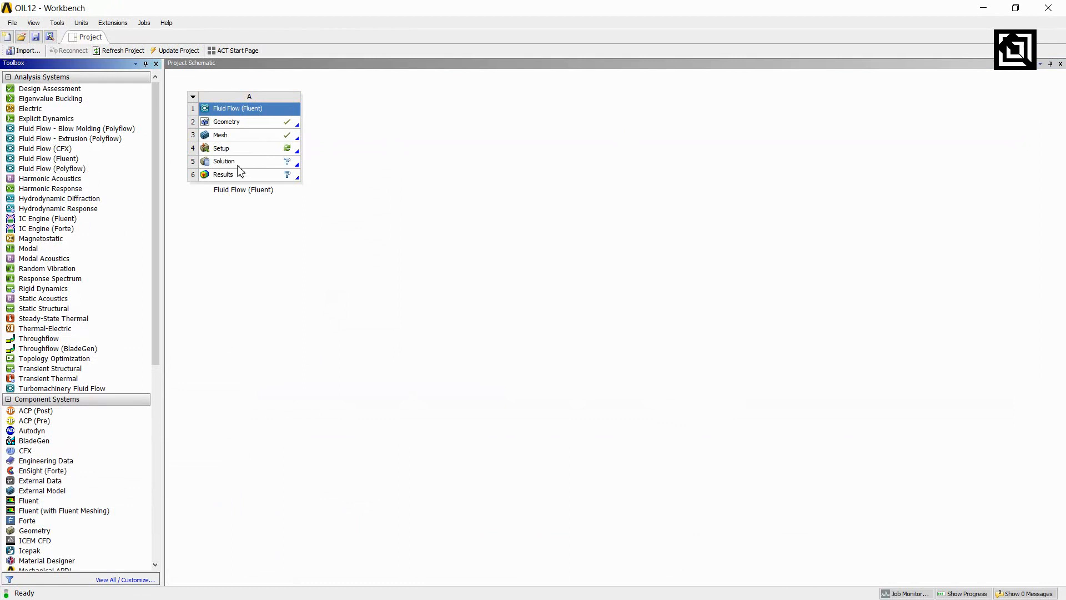
right_click(233, 151)
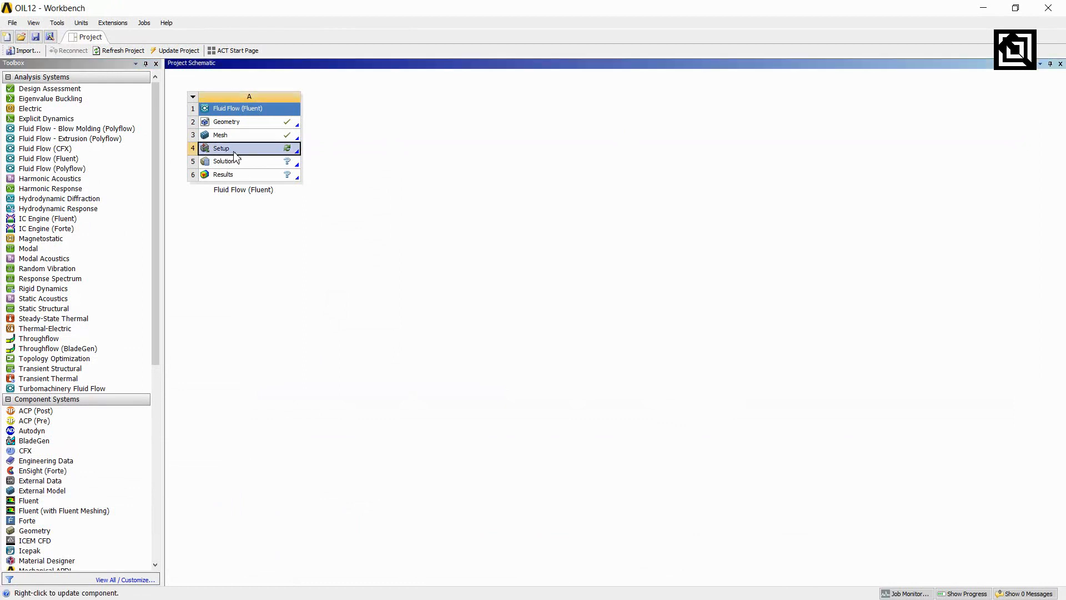
click(313, 160)
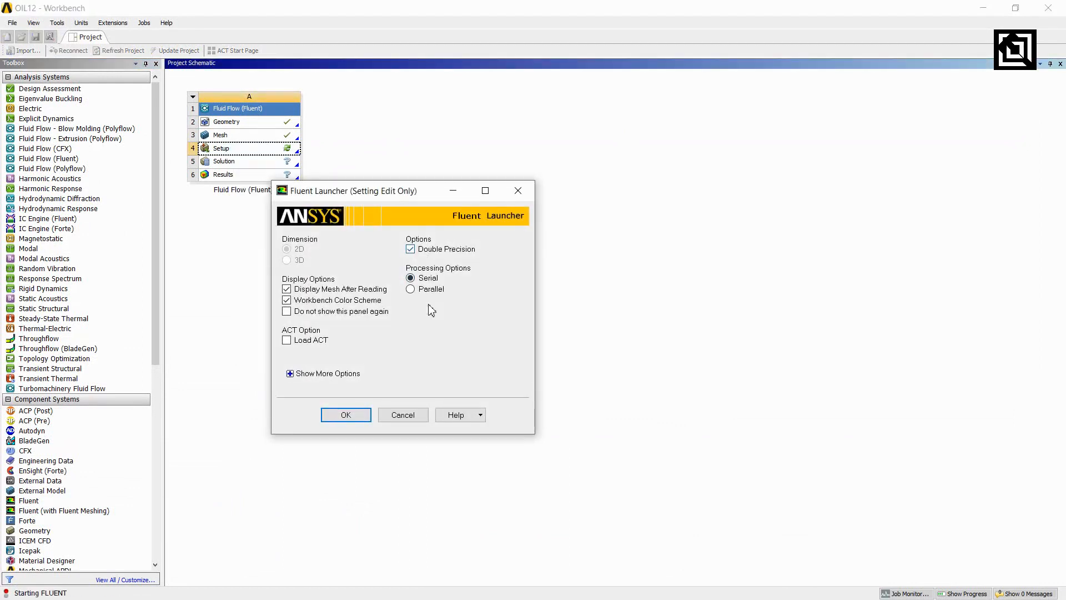
click(431, 290)
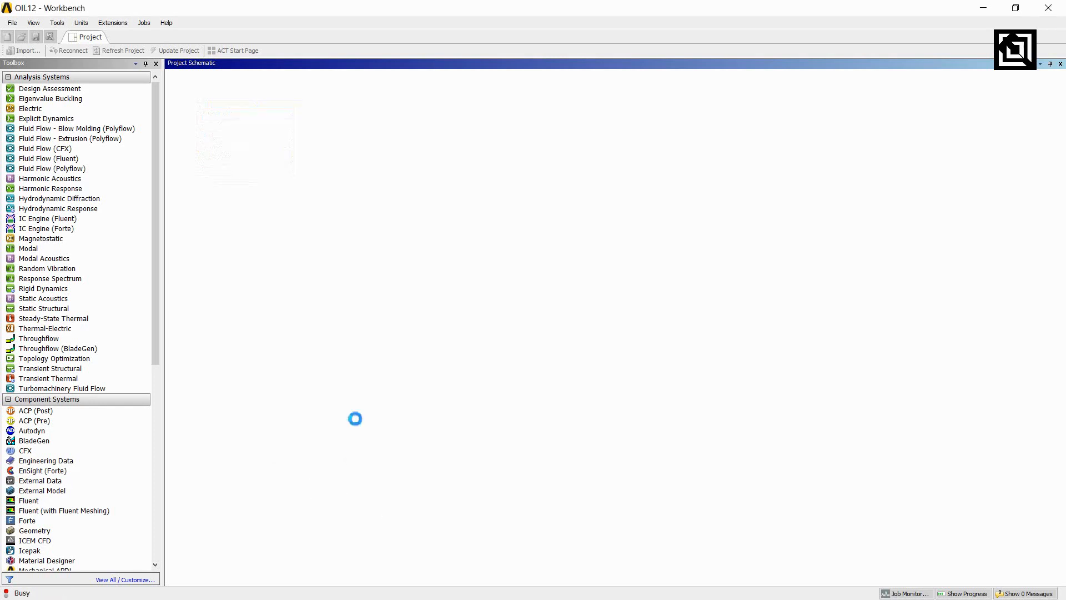
click(350, 435)
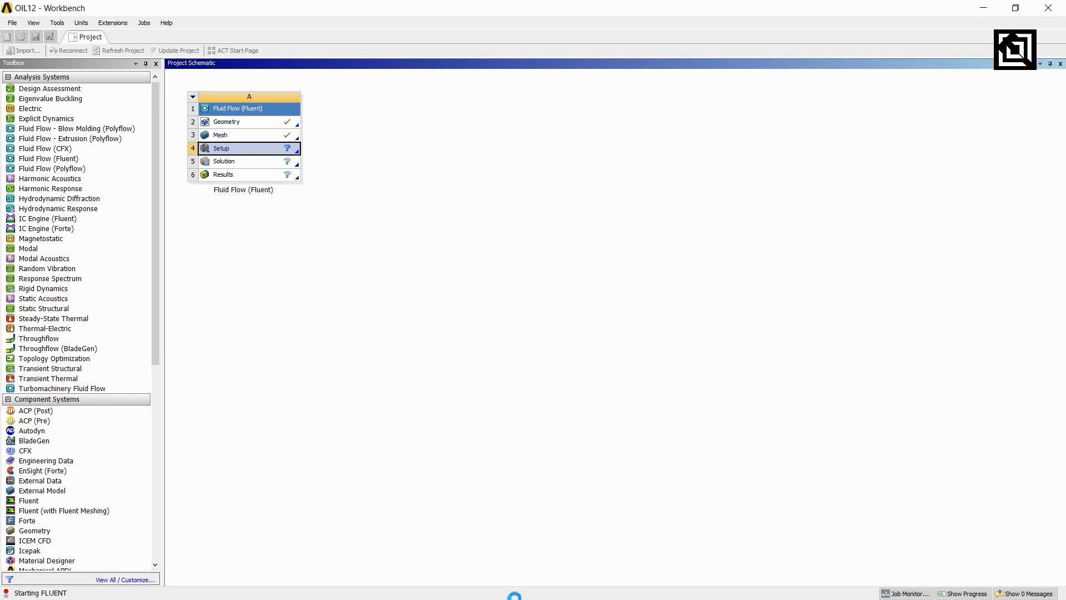
key(super)
click(571, 589)
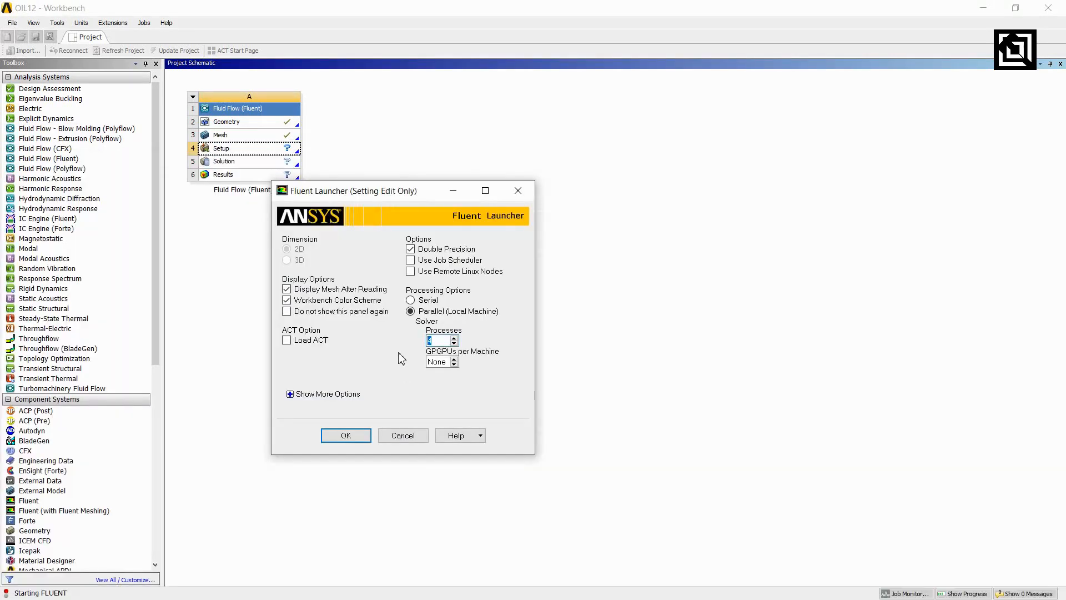
click(363, 435)
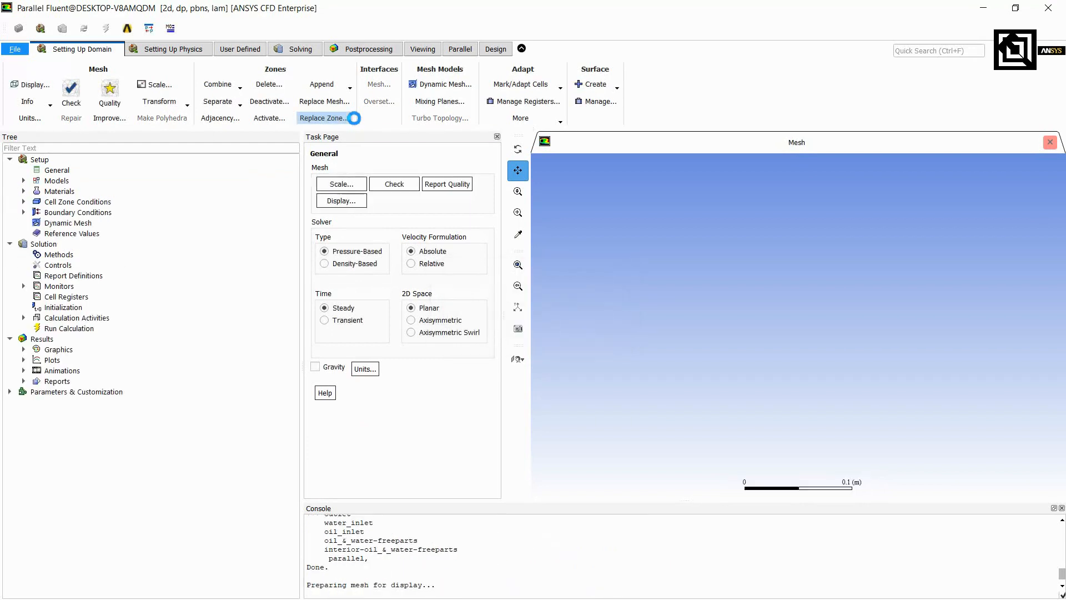
Check the imported mesh and report its quality in Fluent.
click(419, 185)
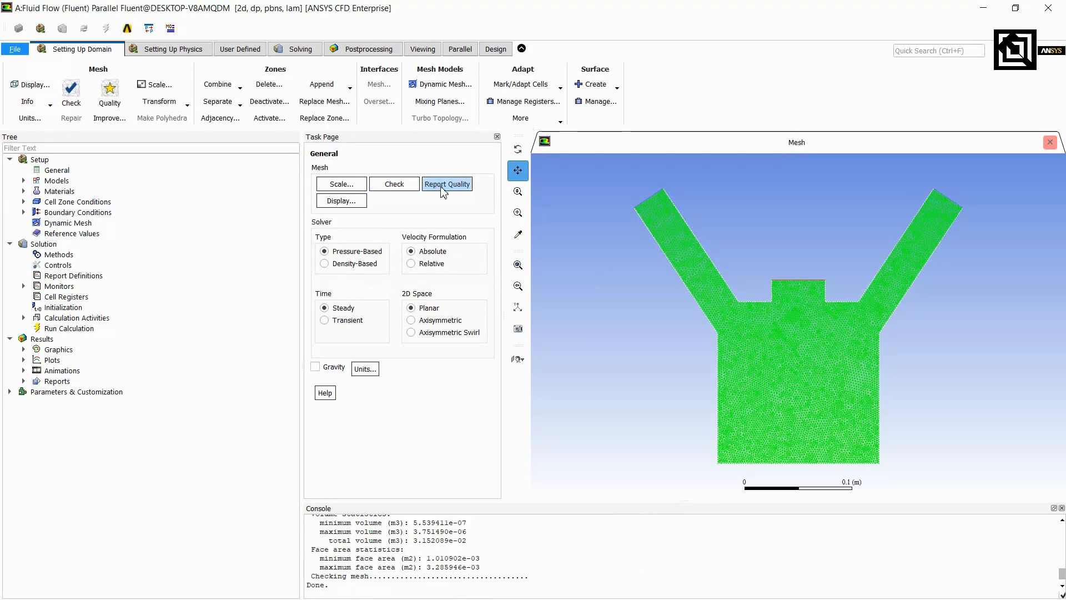
click(443, 188)
Set the solver time to Transient and enable gravity with a Y acceleration of -9.81 m/s2.
click(347, 319)
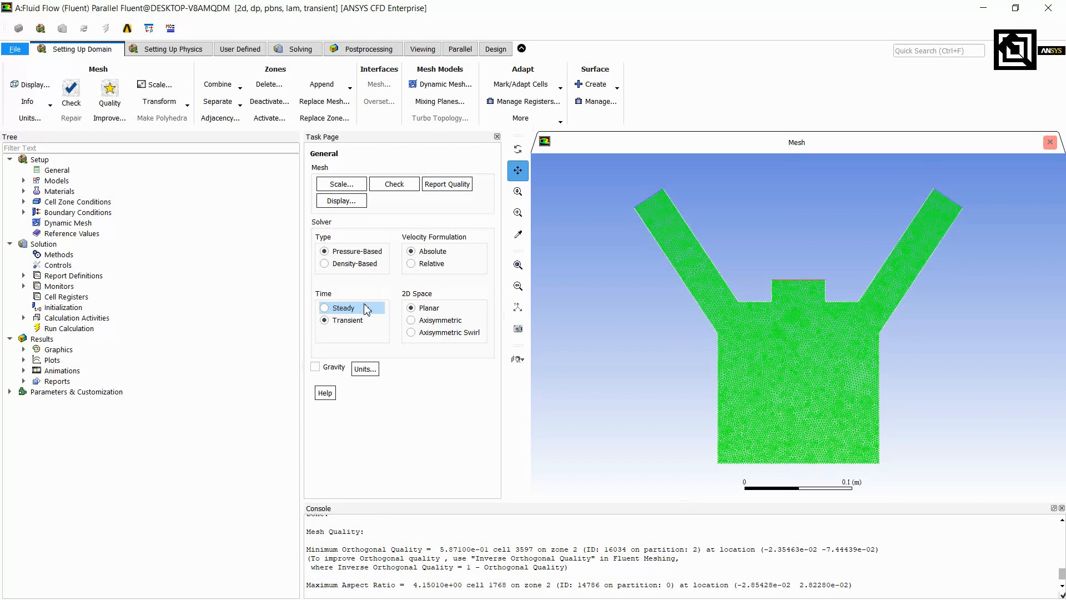
click(326, 368)
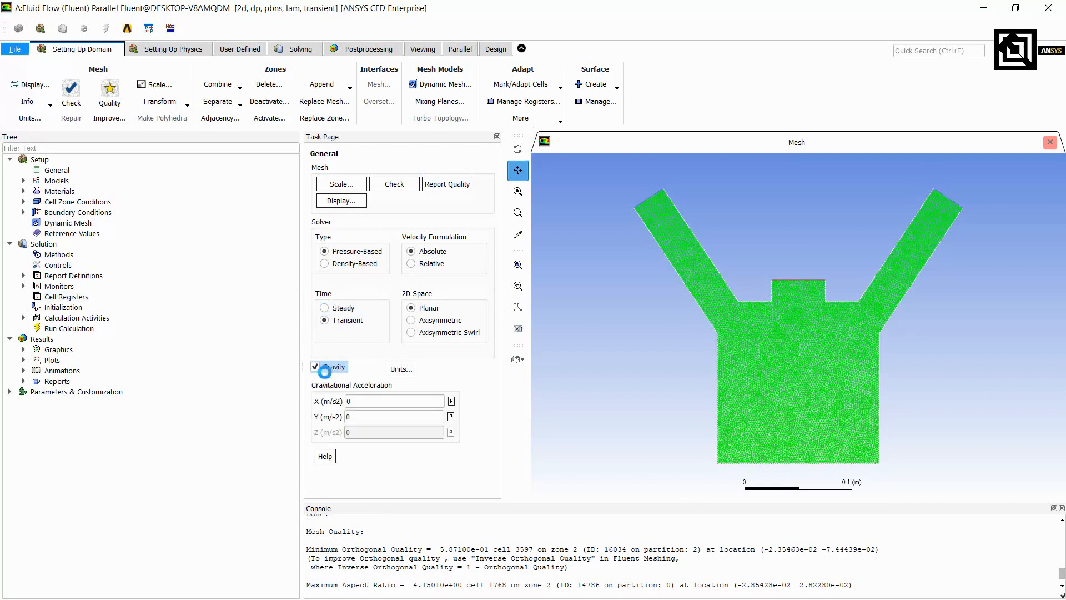
click(378, 418)
key(BackSpace)
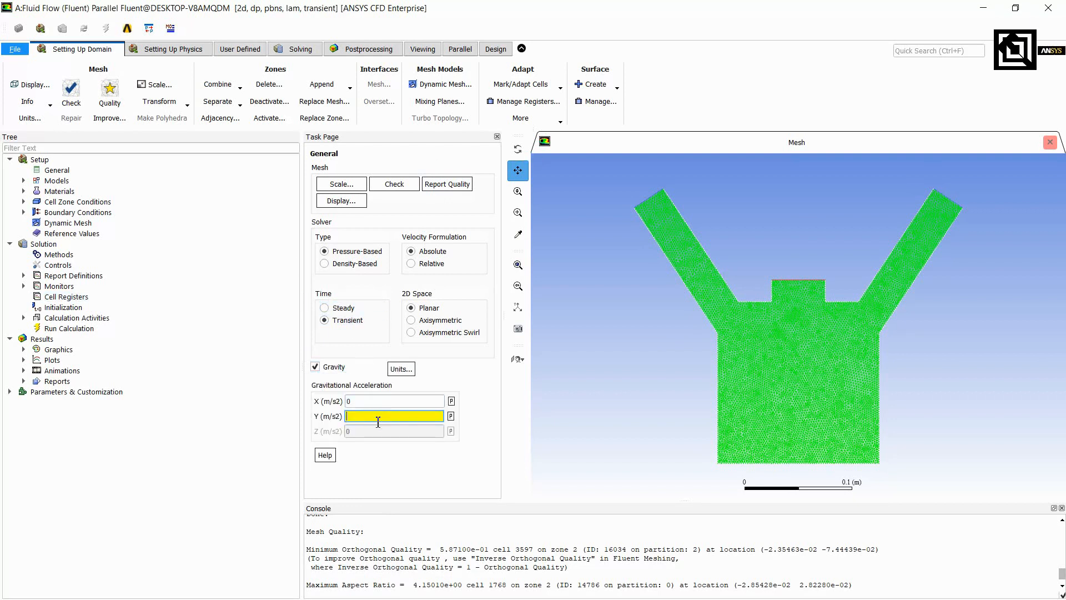
text(-9.81)
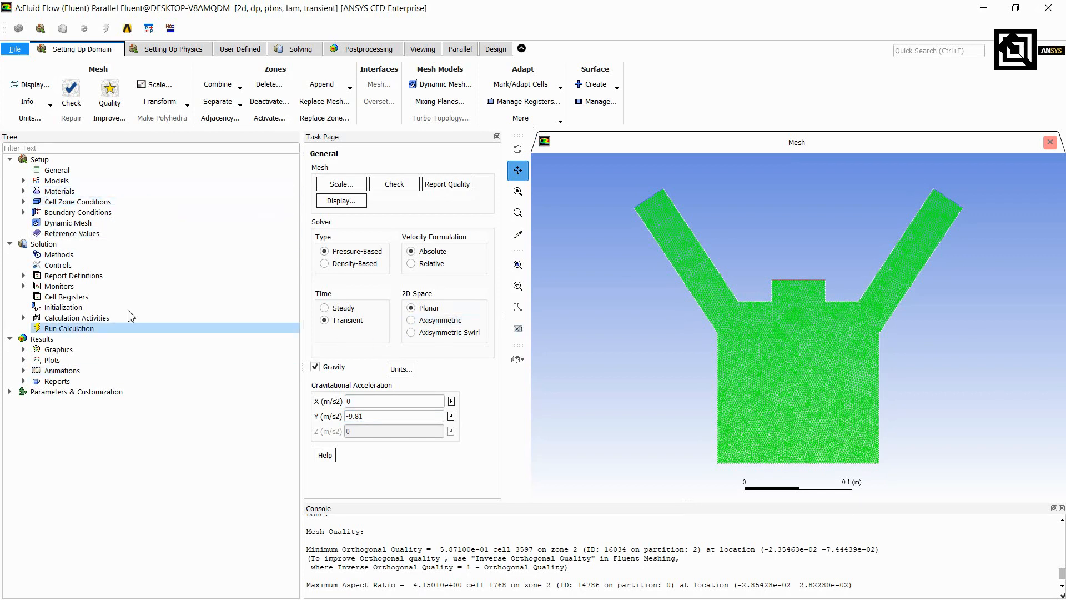
Enable the Volume of Fluid multiphase model with 3 Eulerian phases and Implicit Body Force.
double_click(56, 185)
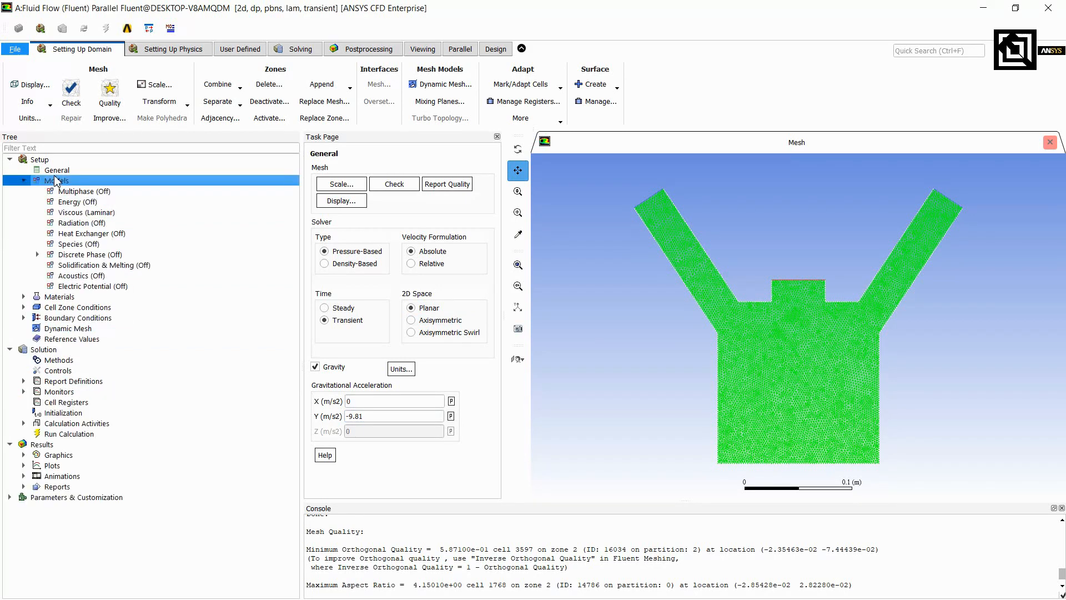
click(83, 192)
double_click(98, 194)
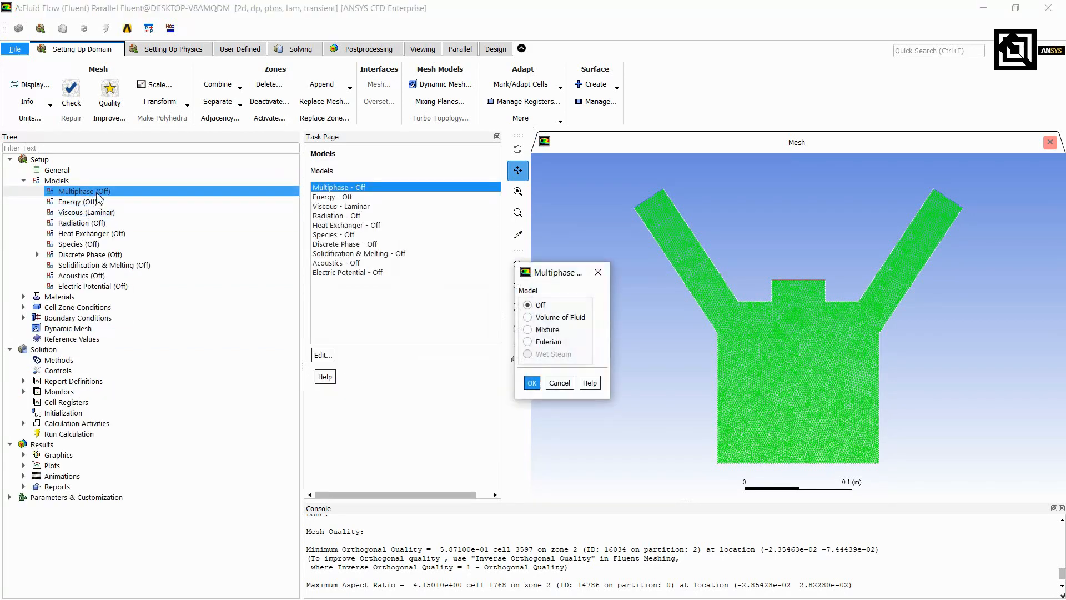
click(561, 318)
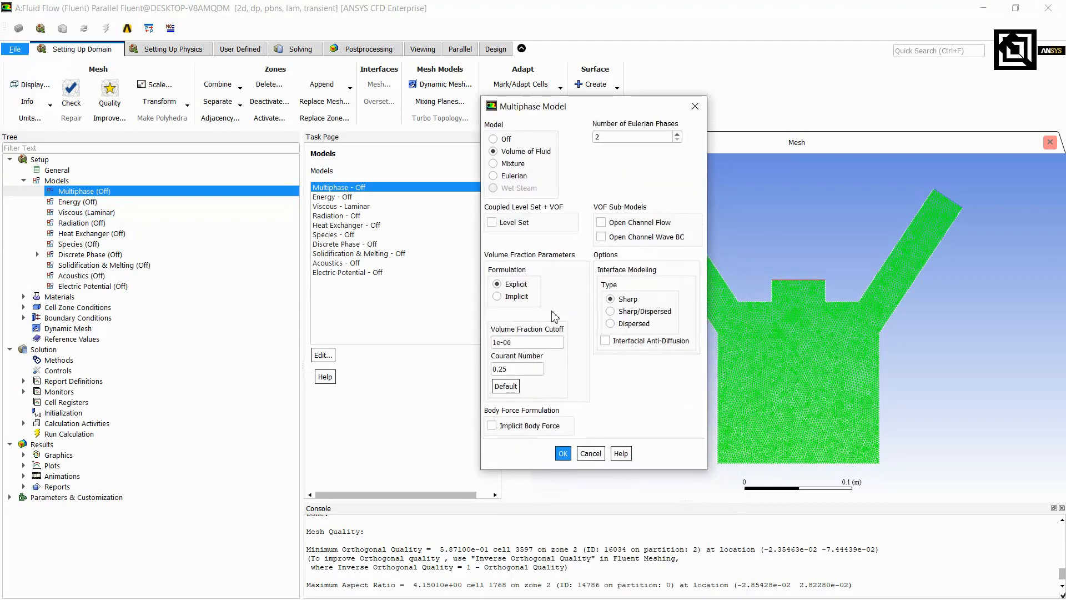
click(677, 134)
click(502, 429)
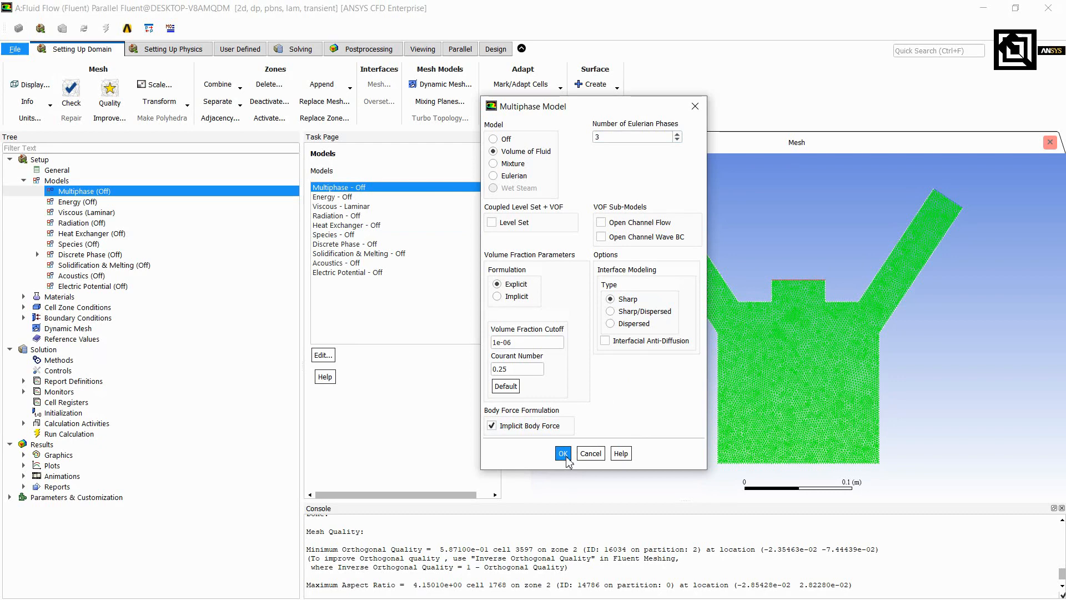
click(565, 455)
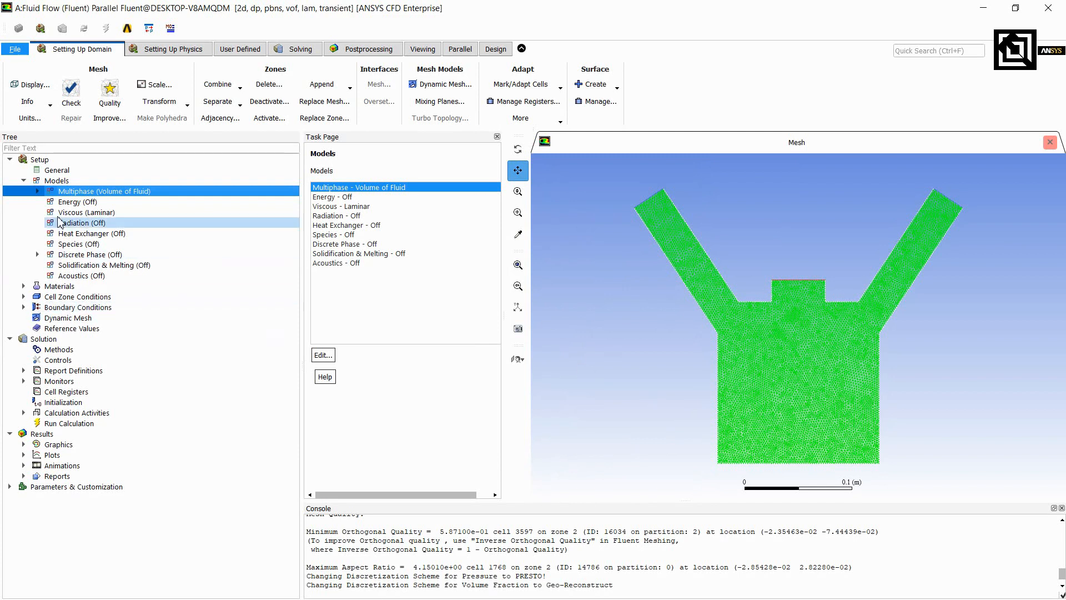
click(30, 191)
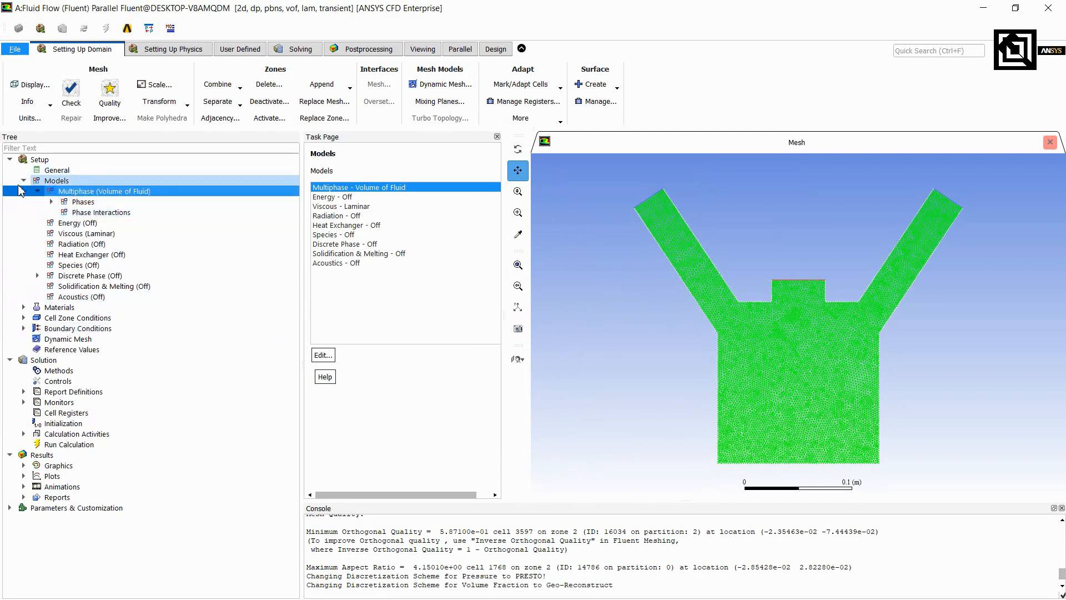
click(37, 191)
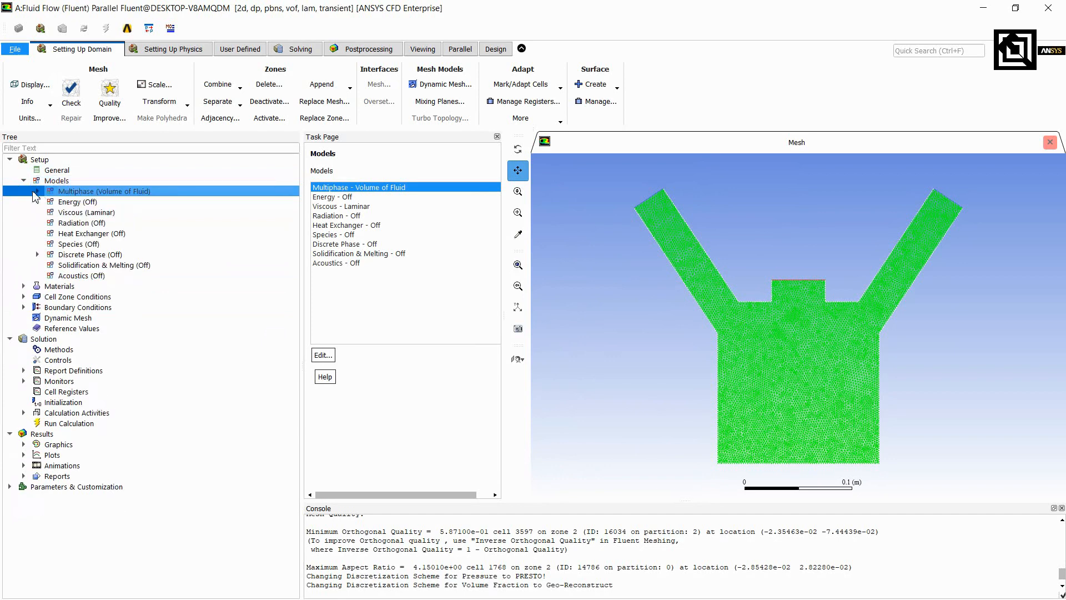
click(24, 181)
Copy water-liquid (h2o<l>) from the Fluent database into the case's fluid materials.
click(23, 191)
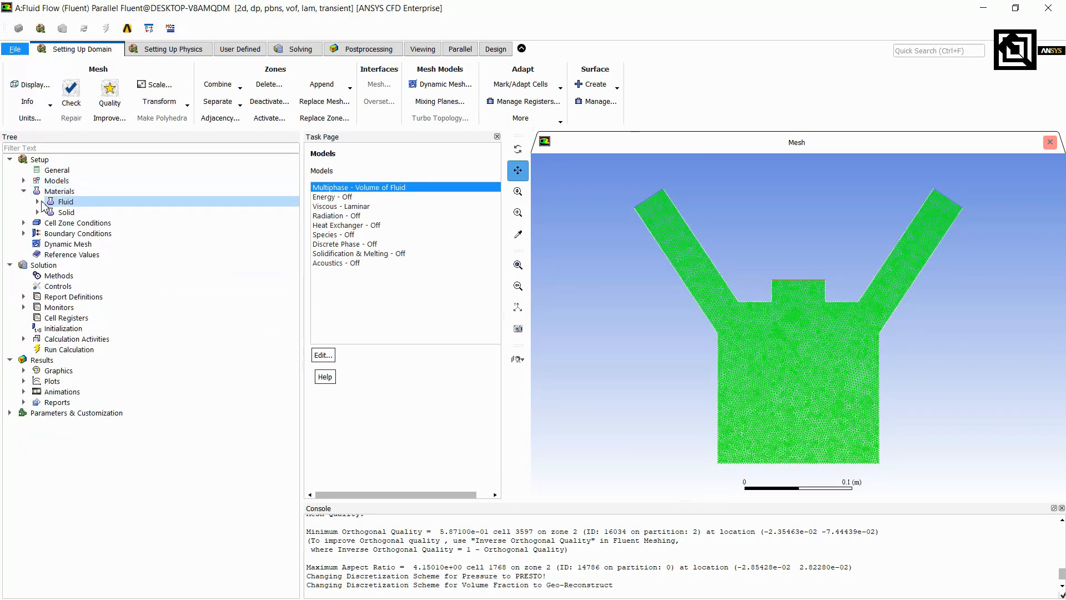
click(38, 202)
double_click(77, 212)
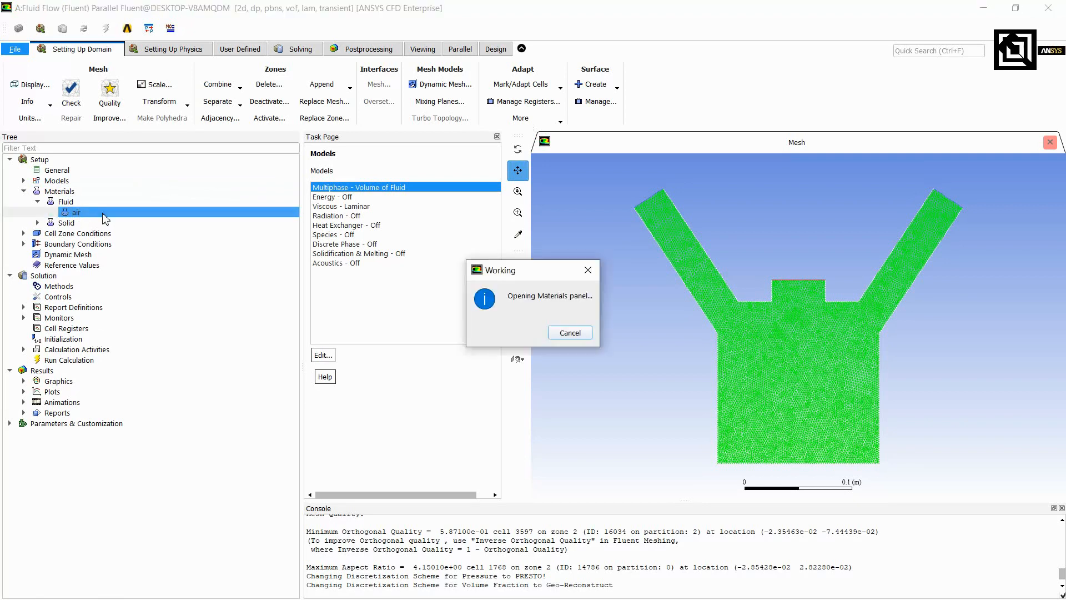
drag(639, 272, 241, 141)
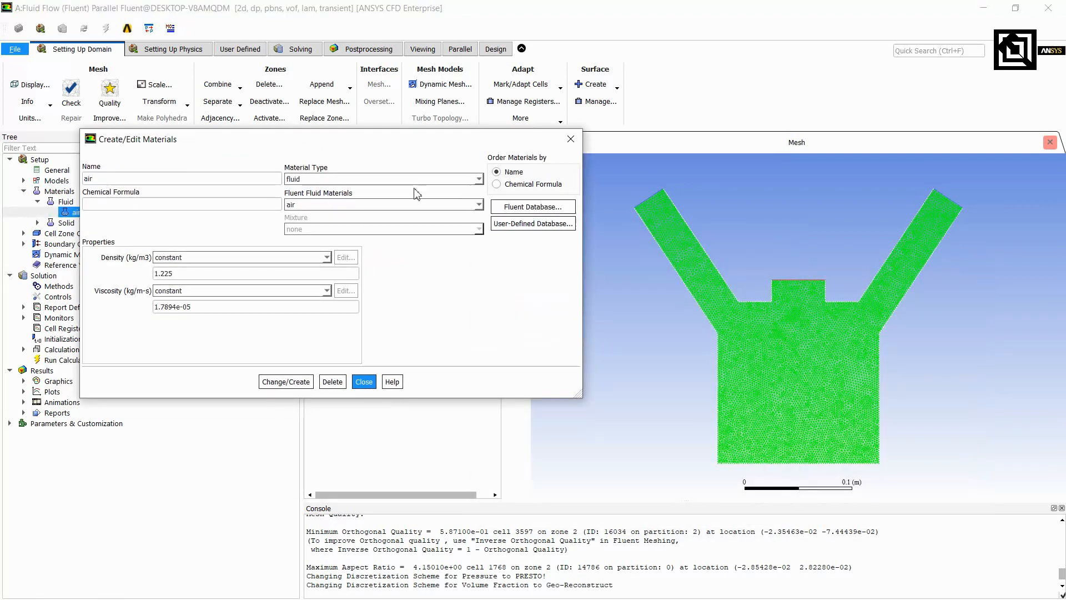
click(529, 209)
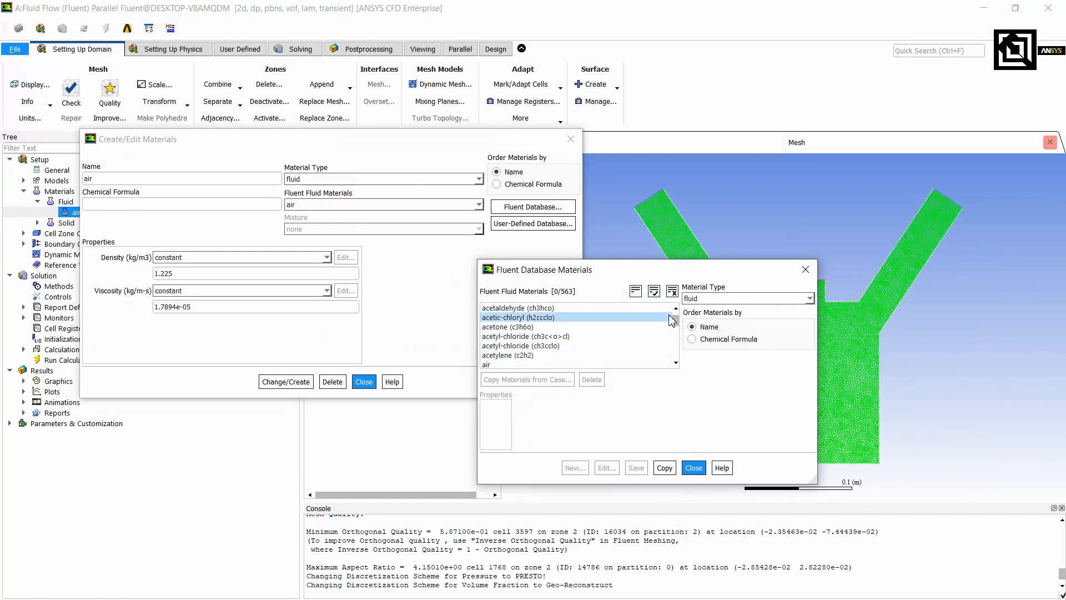
drag(676, 321, 676, 351)
click(497, 336)
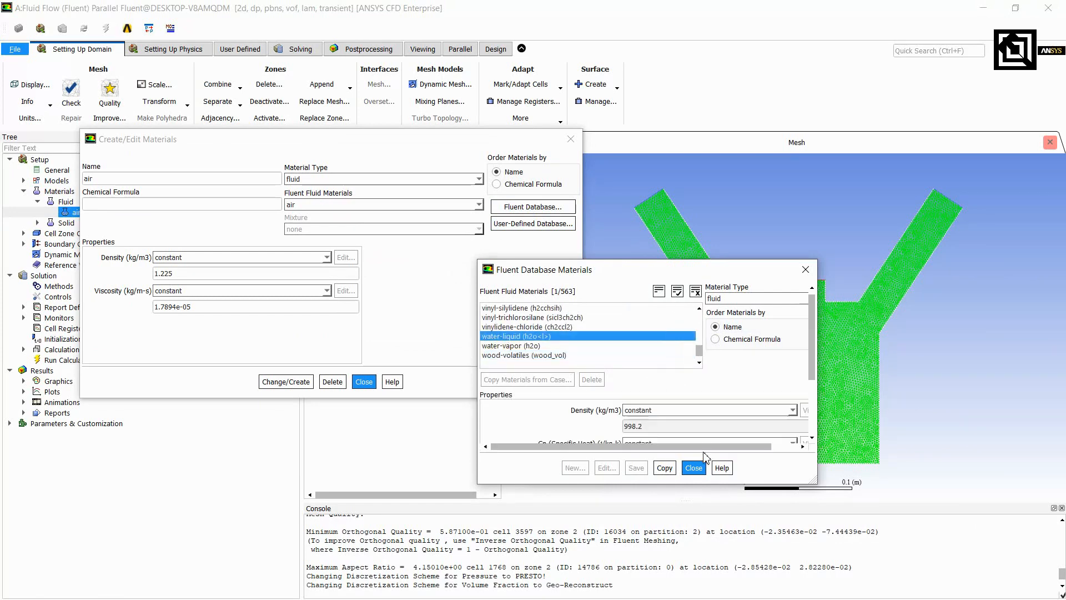
click(676, 557)
click(700, 557)
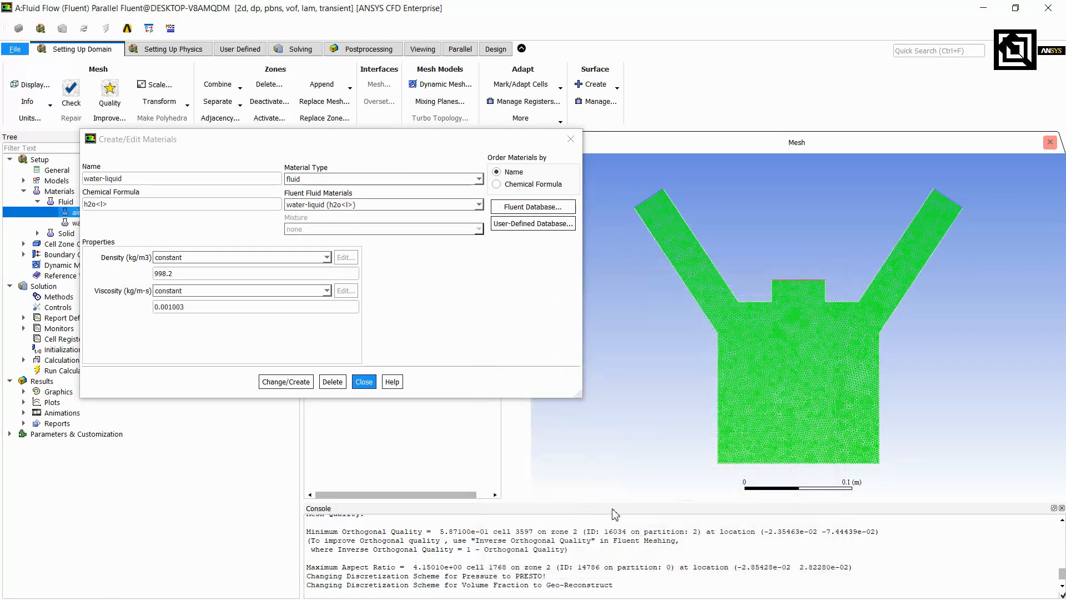
click(285, 382)
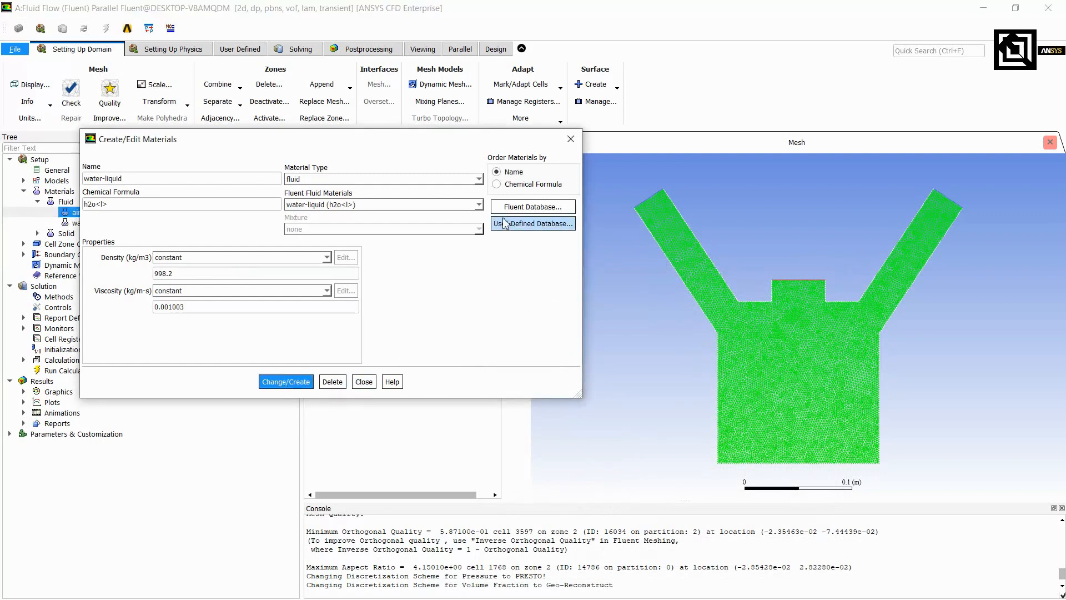
Copy engine-oil from the Fluent database into the case's fluid materials, cancelling the duplicate copy of water-liquid.
click(532, 207)
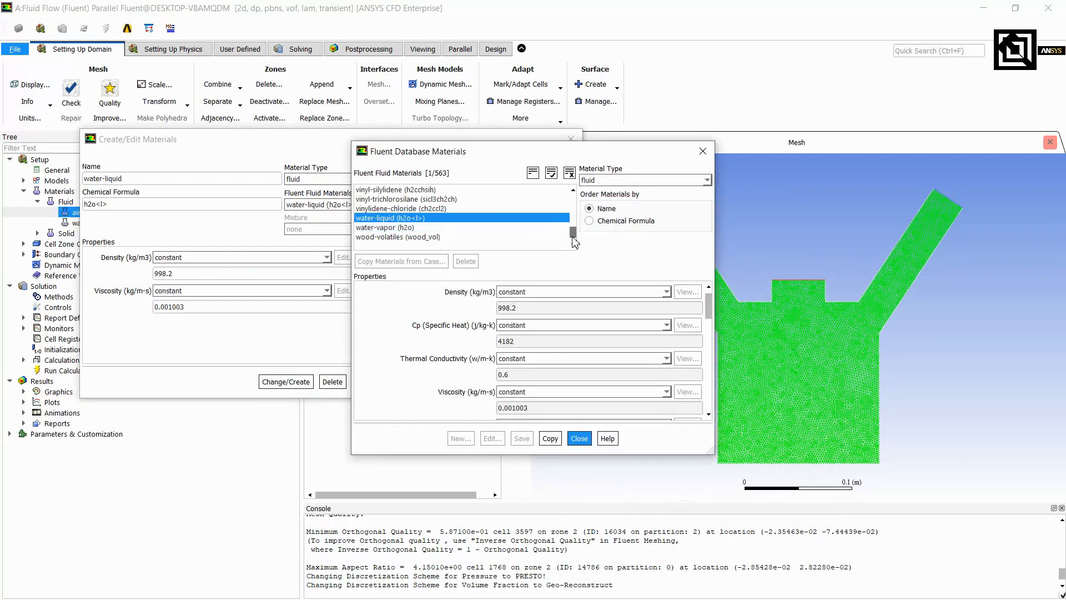
drag(572, 234, 575, 217)
click(425, 218)
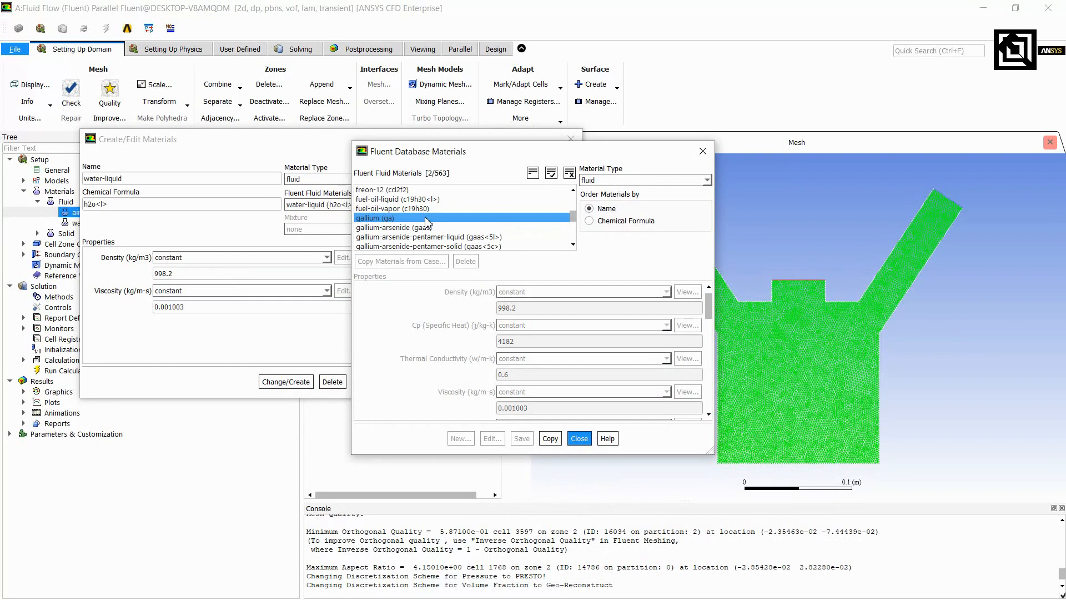
scroll(426, 221, up, 10)
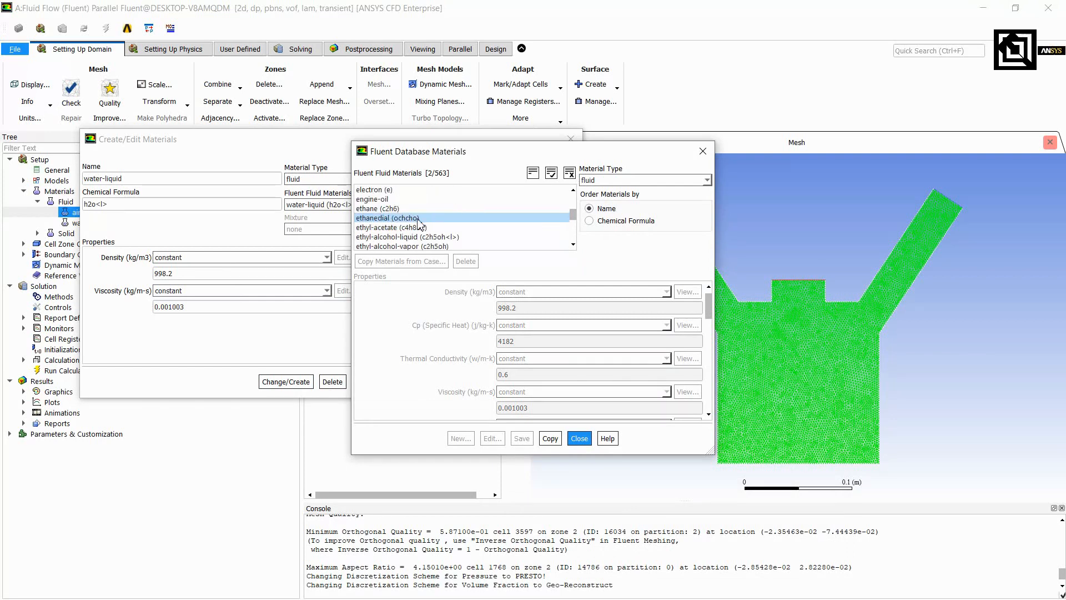
click(411, 199)
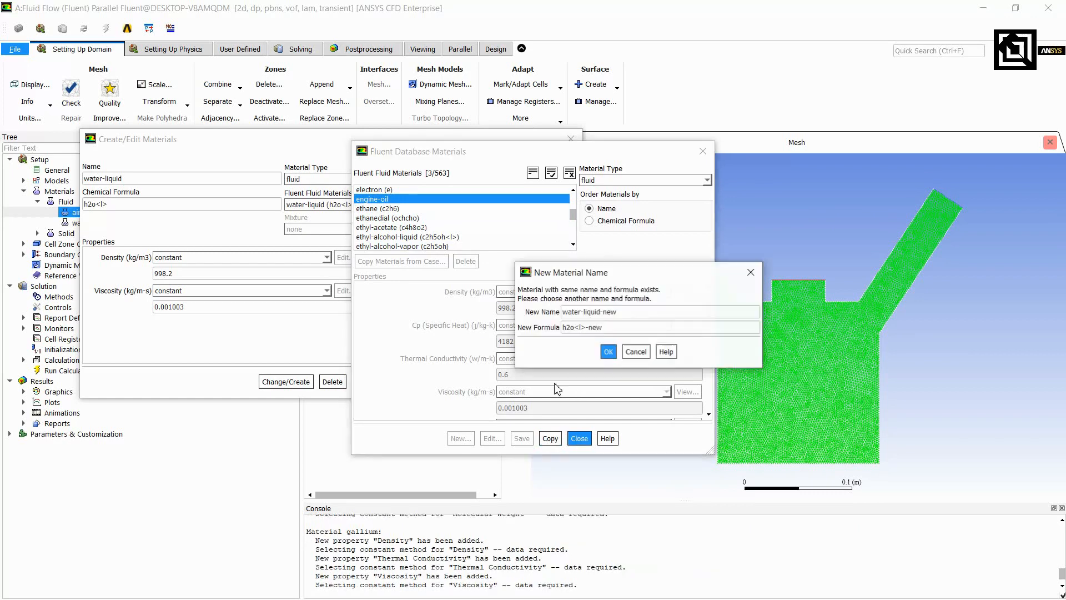
click(636, 351)
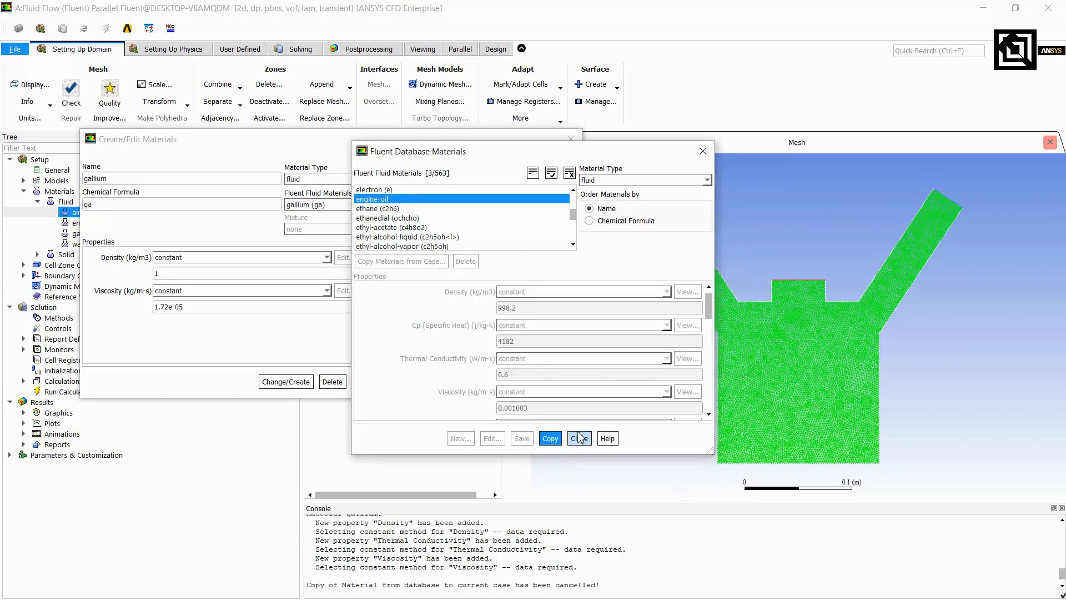
click(579, 438)
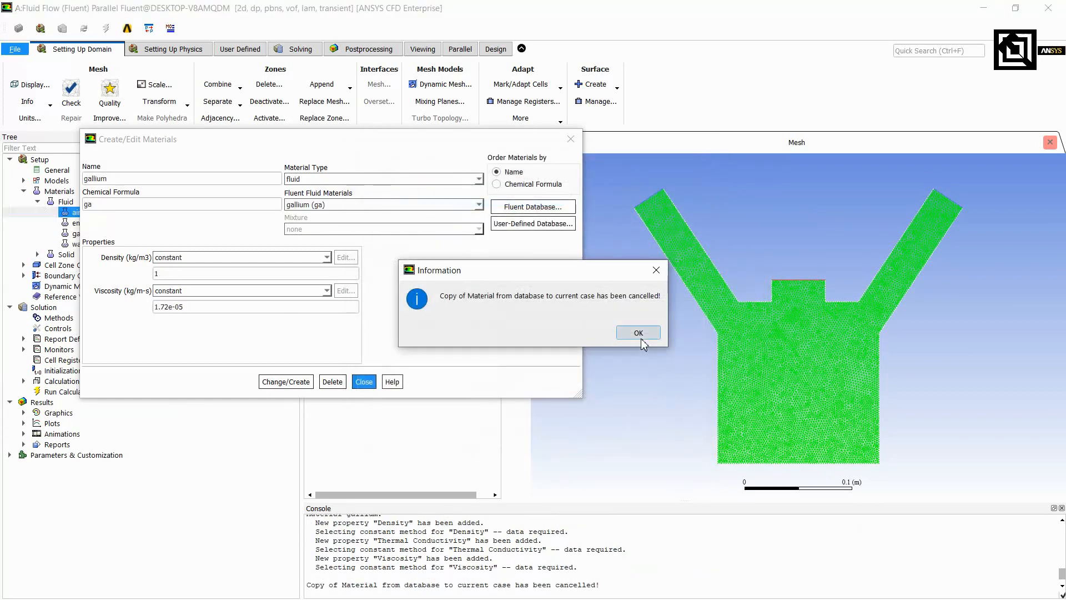
click(638, 332)
click(363, 382)
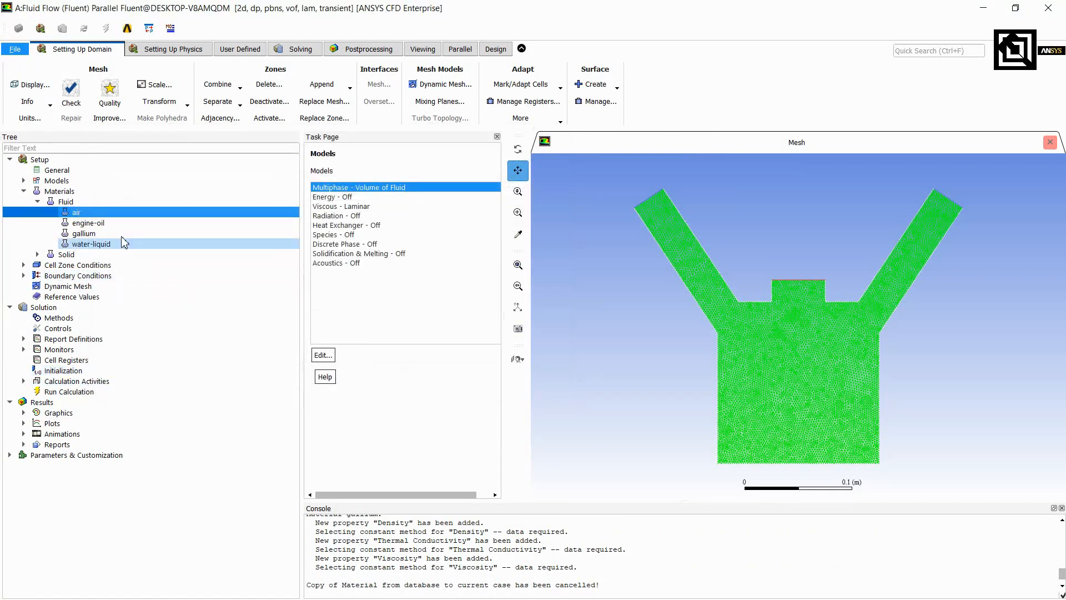
Delete the unneeded gallium material from the fluid materials.
click(127, 240)
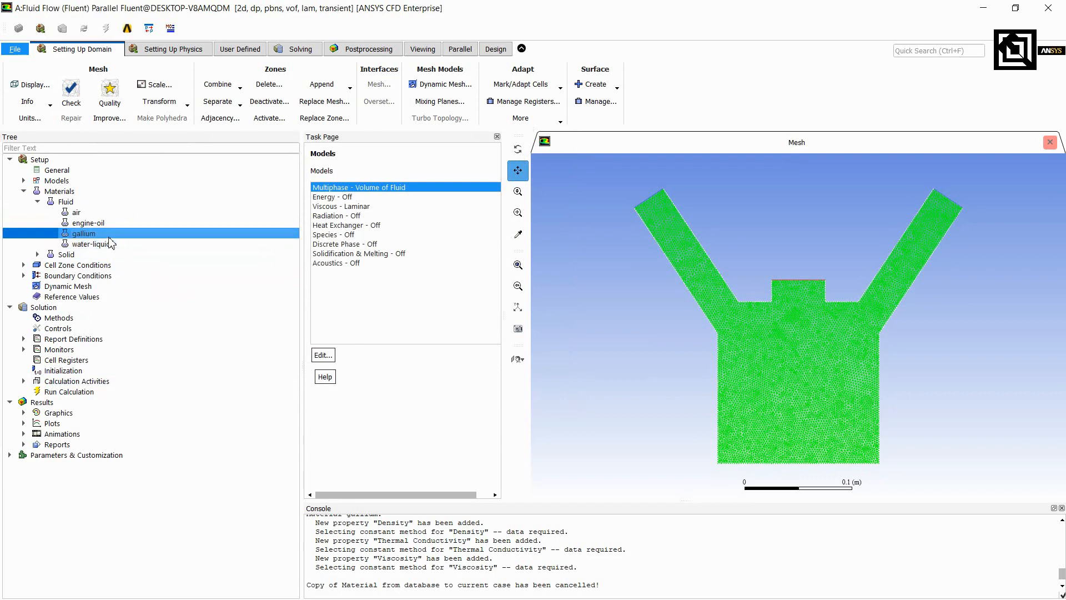
right_click(110, 235)
click(125, 270)
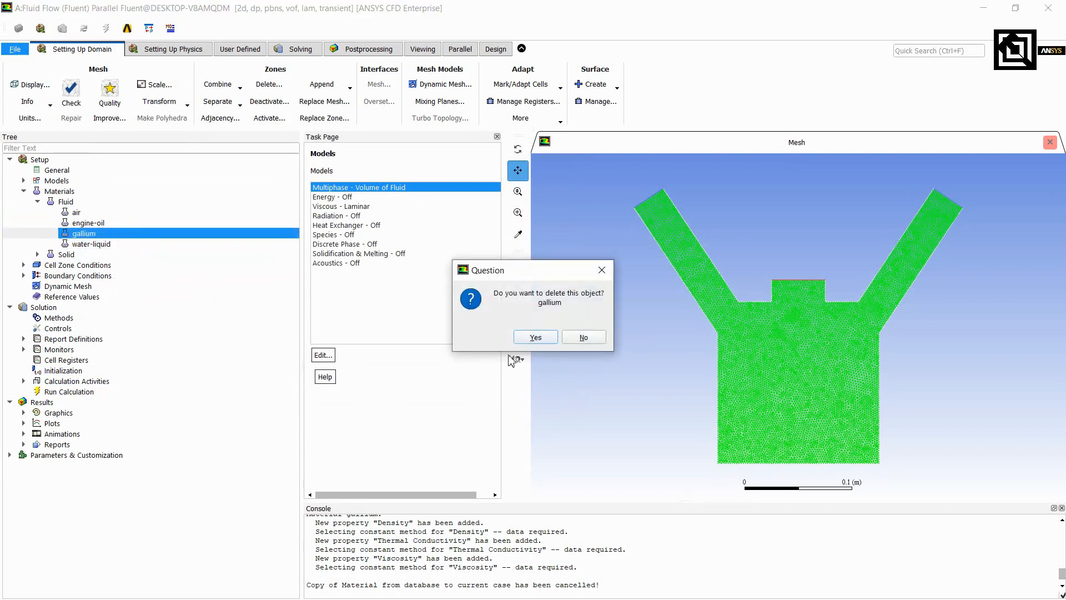
click(537, 337)
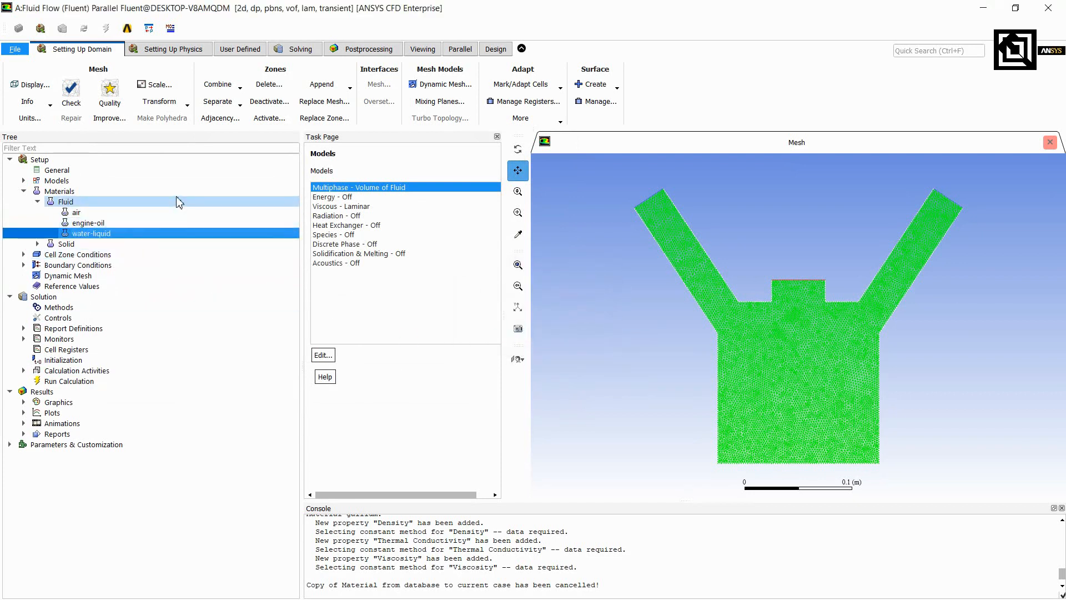
click(37, 202)
click(24, 191)
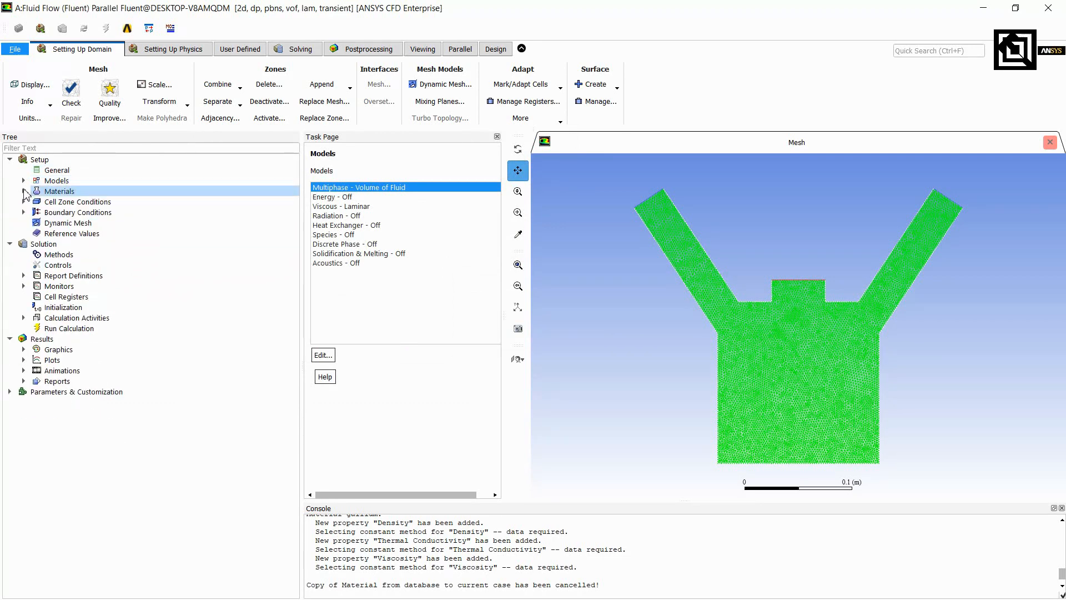
Rename the primary phase of the Volume of Fluid model as air, keeping air as its phase material.
click(23, 180)
click(37, 191)
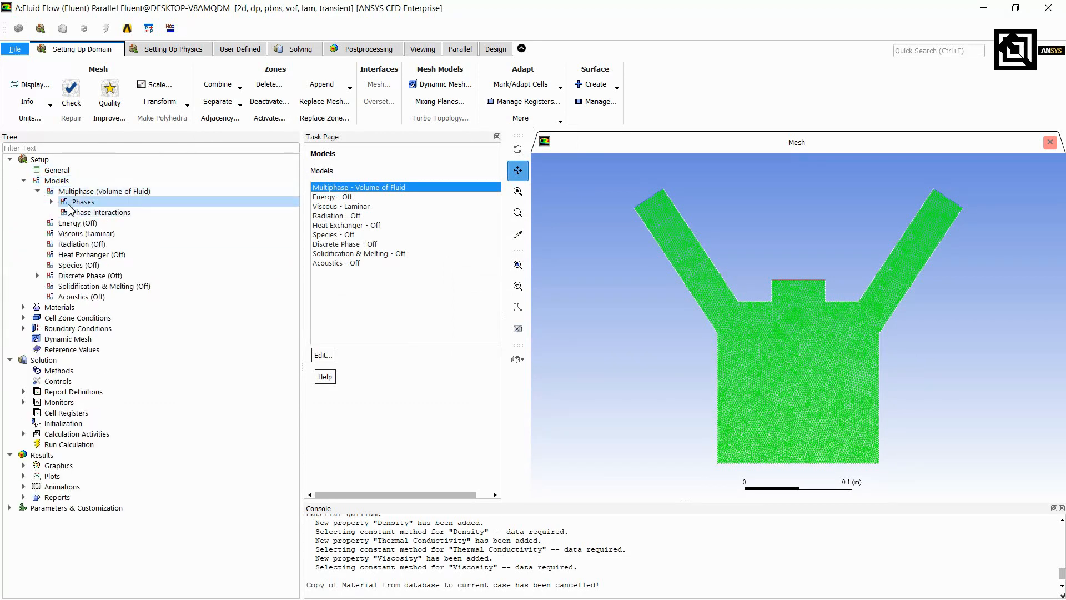
click(51, 201)
click(129, 215)
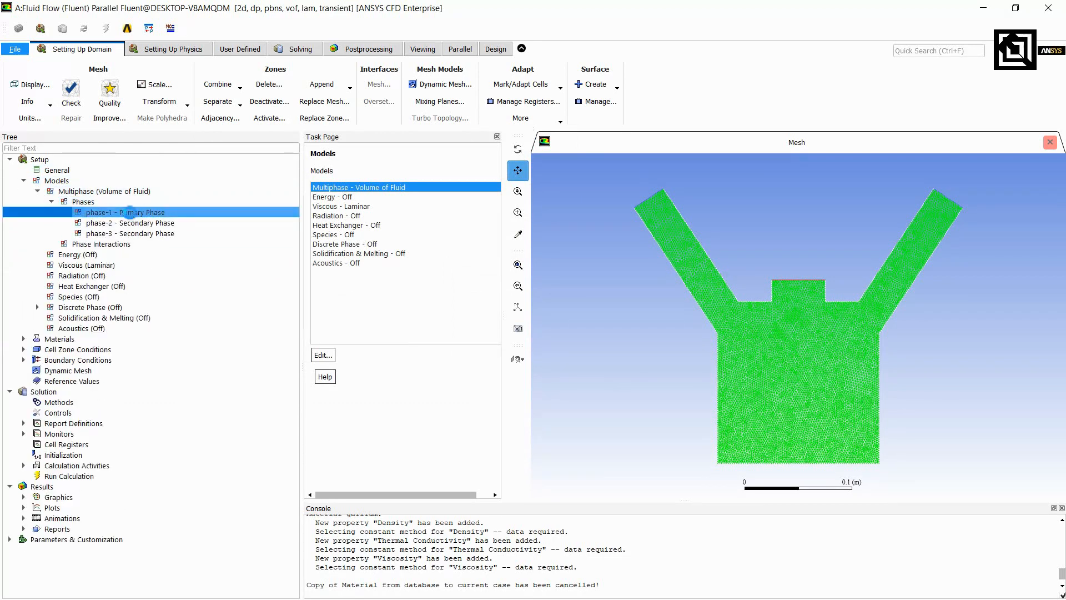
double_click(130, 214)
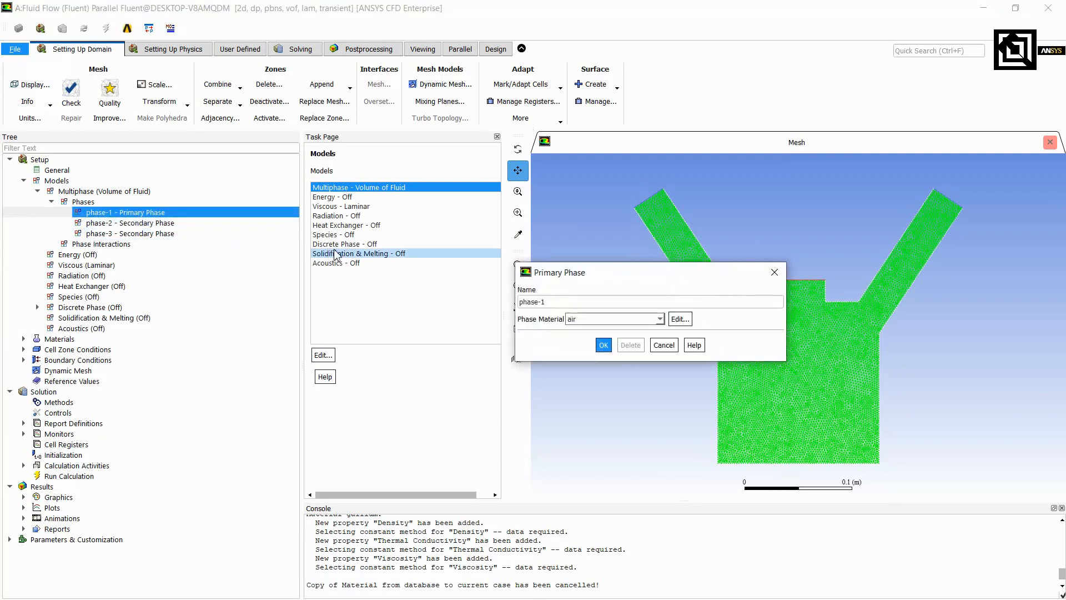
click(554, 302)
drag(555, 302, 497, 289)
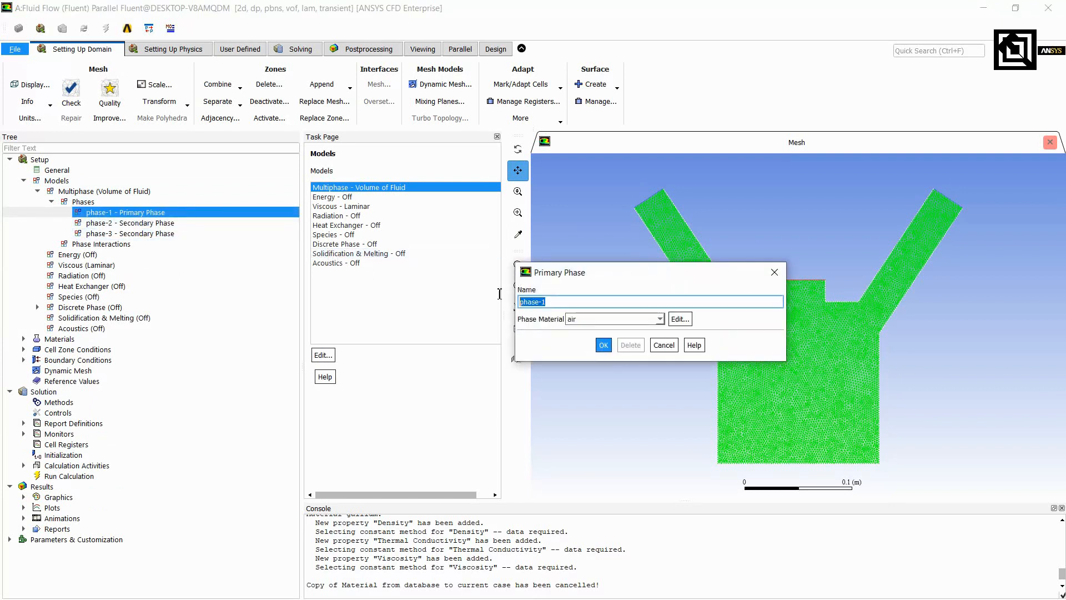
text(air)
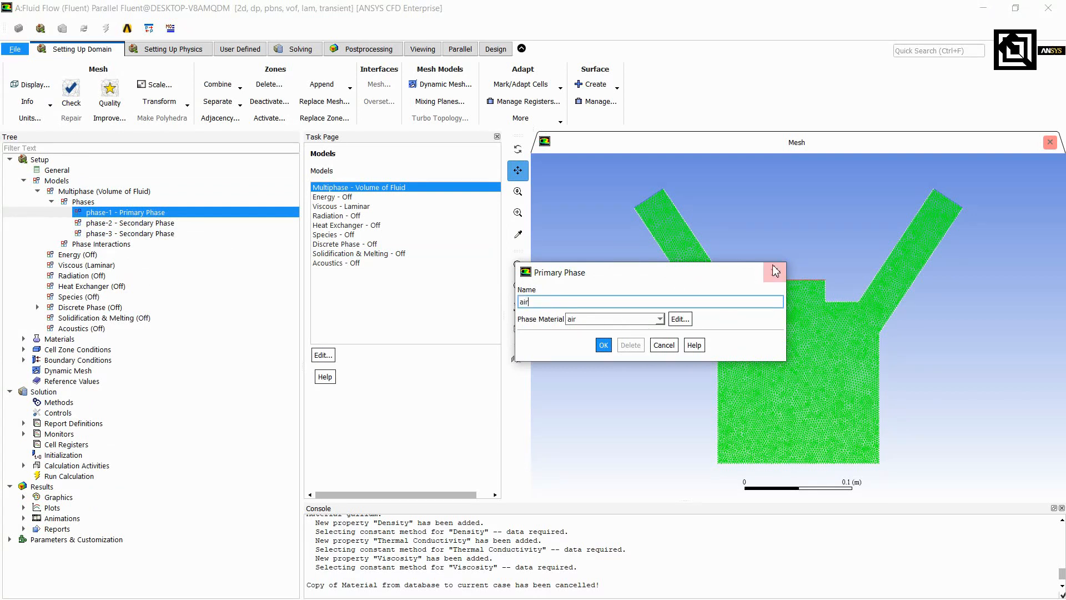
click(604, 346)
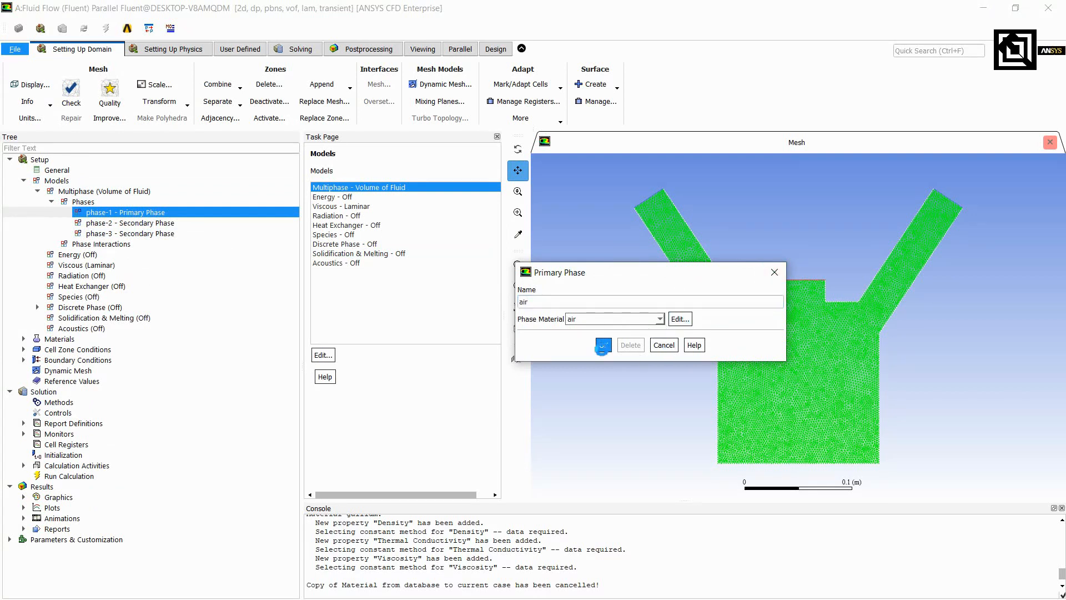
Assign water-liquid as the material of secondary phase phase-2 and rename the phase as water.
double_click(120, 224)
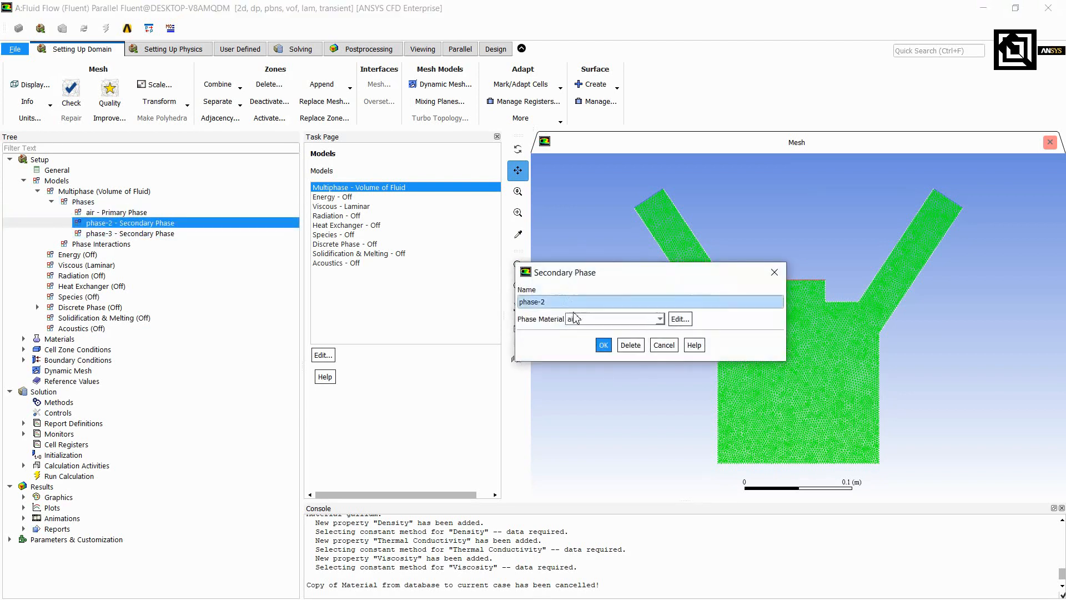
click(590, 319)
click(589, 338)
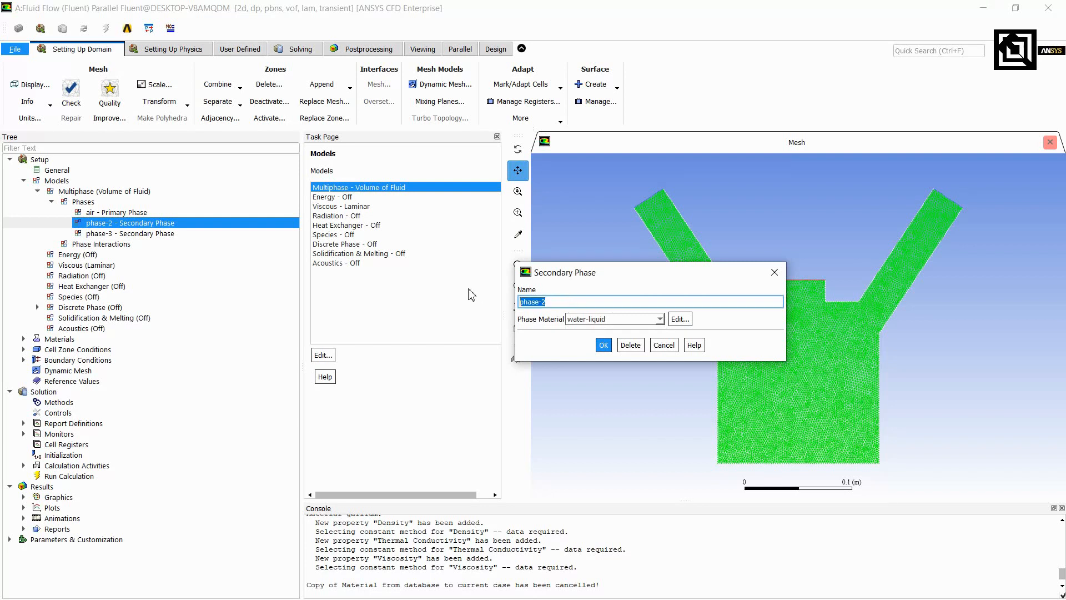
text(water)
click(601, 345)
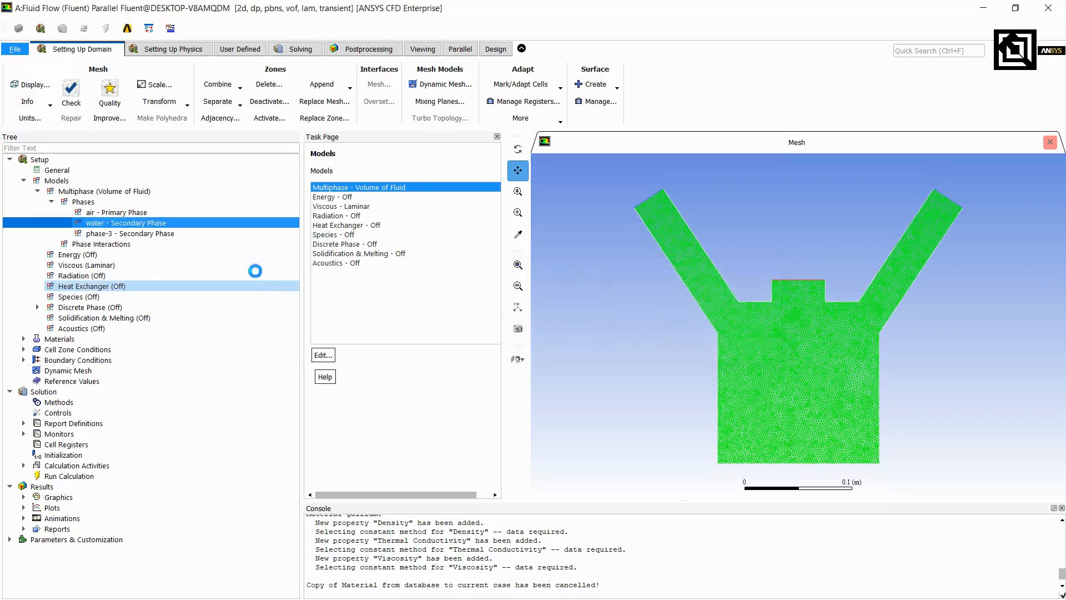
Assign engine-oil as the material of secondary phase phase-3 and rename the phase as oil.
click(149, 234)
double_click(148, 234)
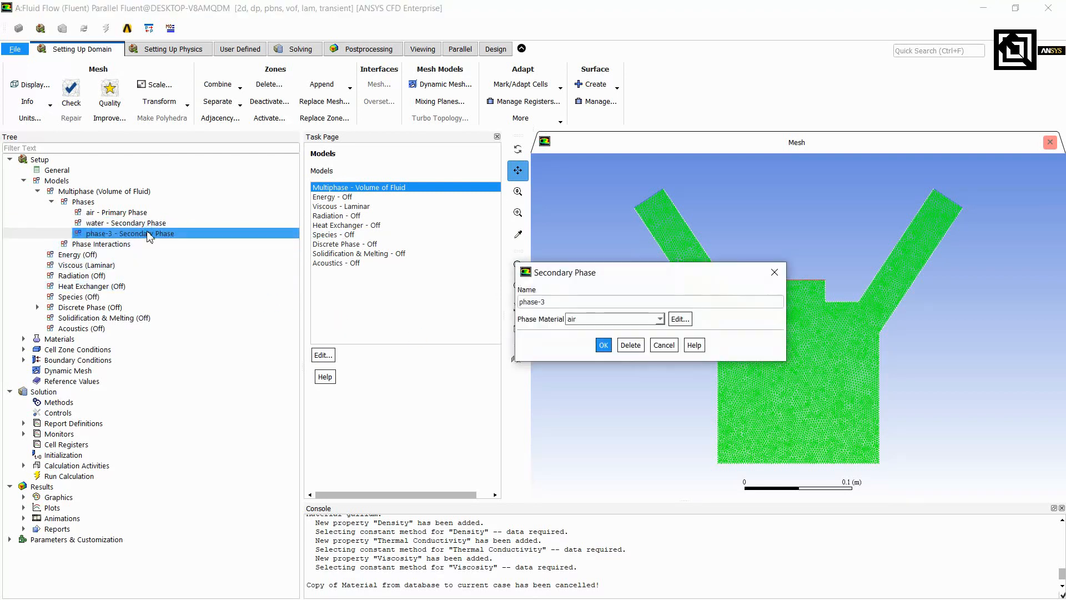
click(622, 319)
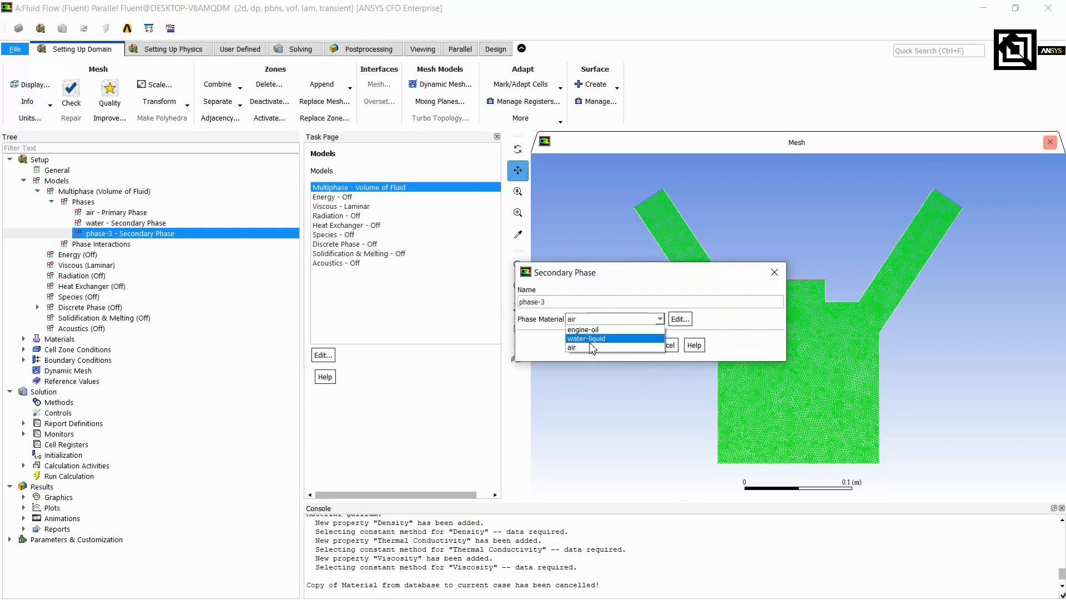
click(595, 332)
drag(579, 303, 438, 306)
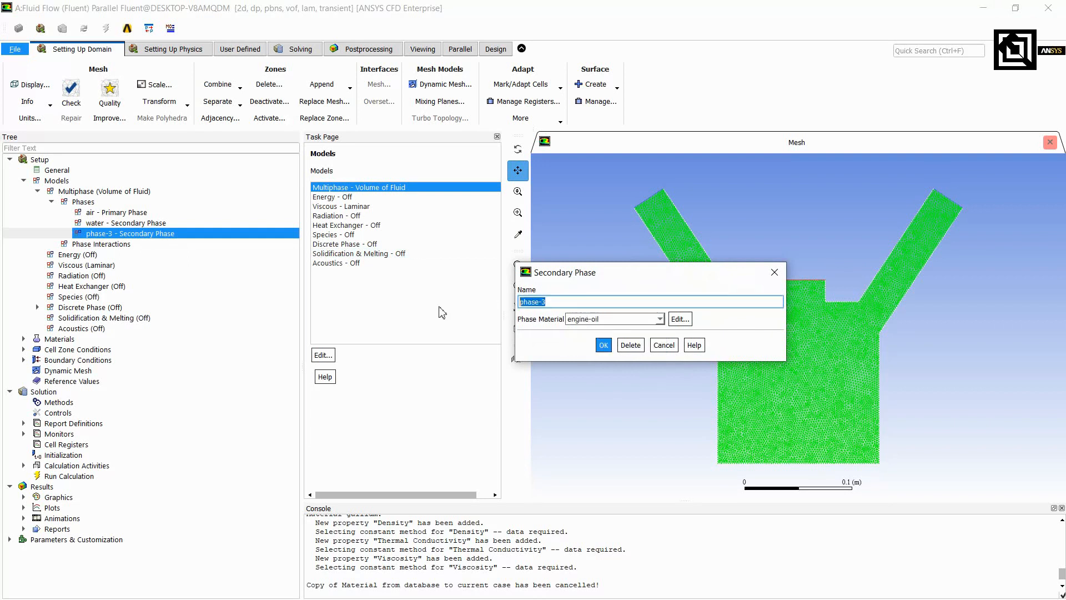
text(oil)
click(603, 345)
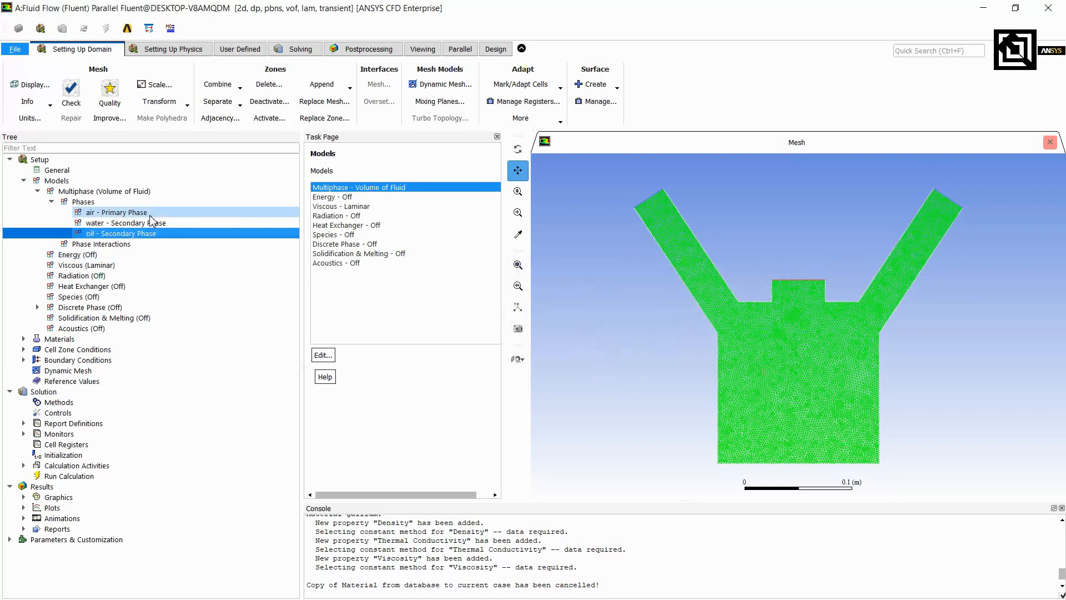
Enable surface tension force modeling in the phase interactions and set a constant water-air surface tension coefficient of 0.072 n/m.
click(127, 246)
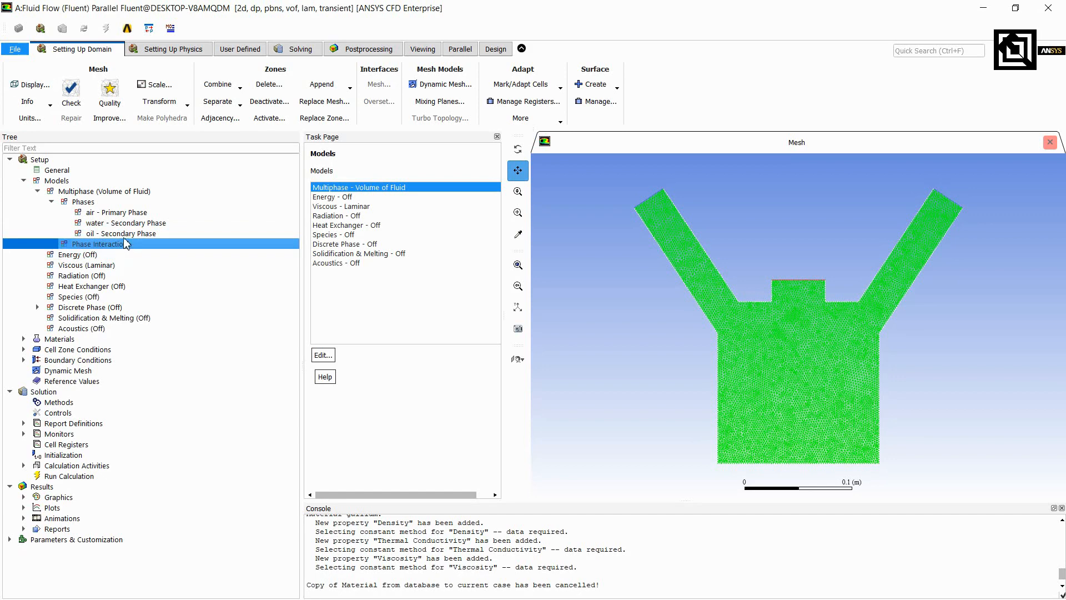
double_click(126, 246)
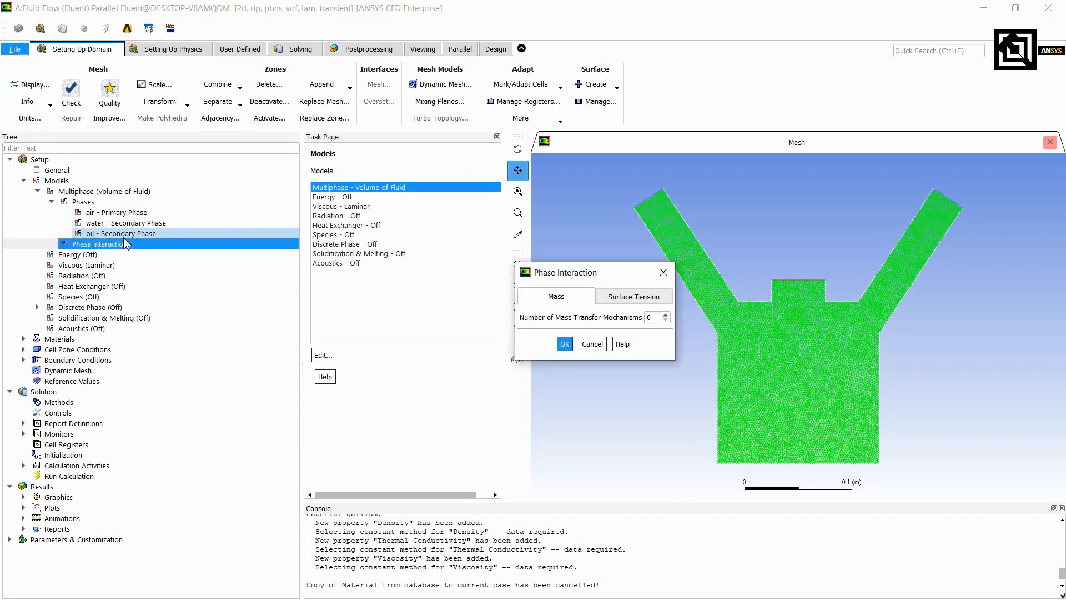
click(636, 297)
click(549, 317)
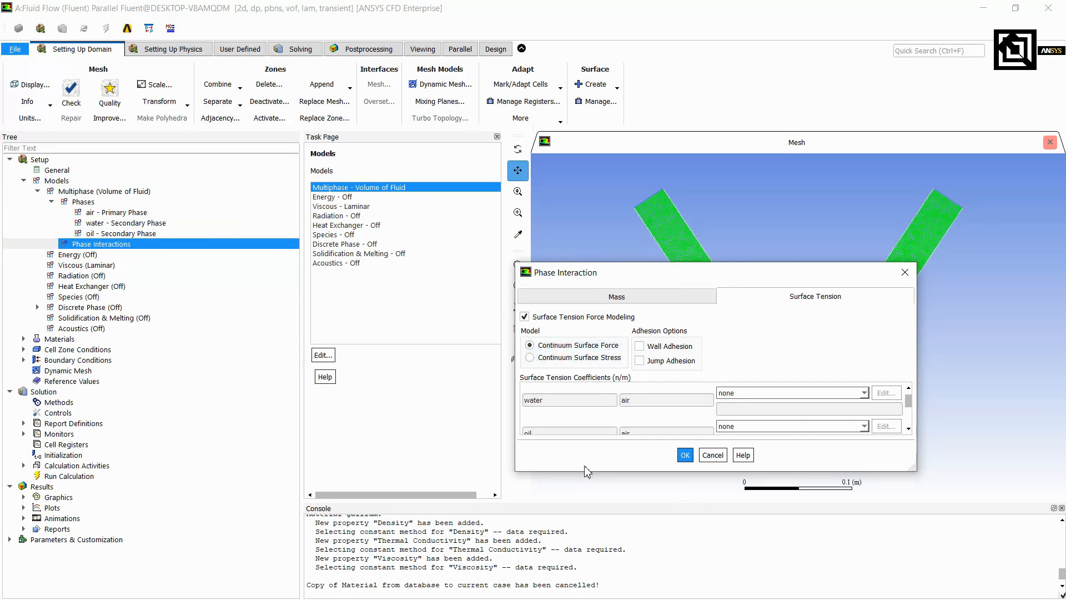
click(790, 395)
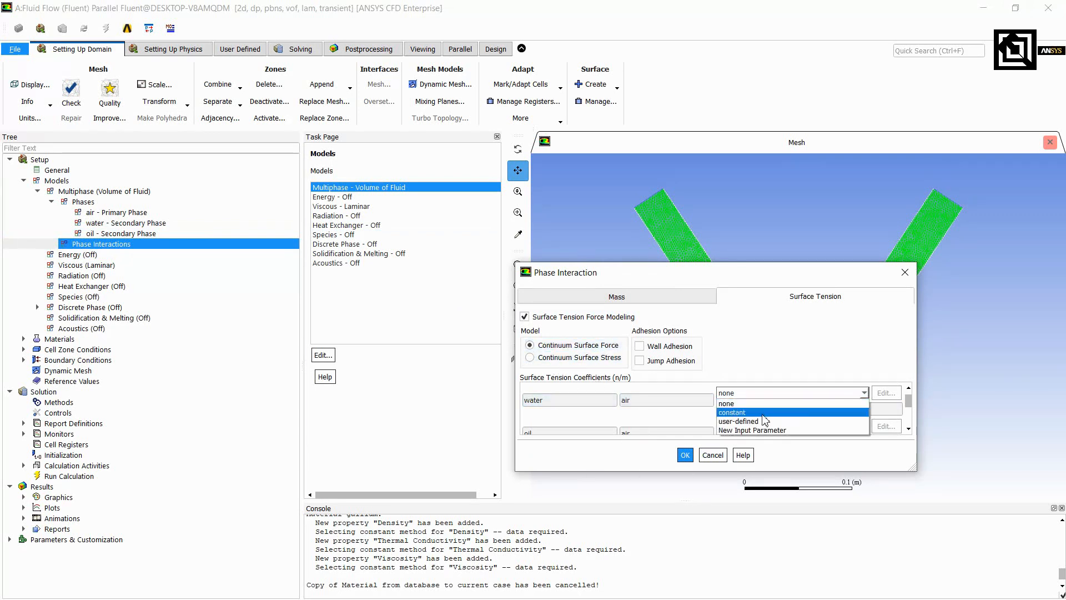
click(762, 412)
click(766, 410)
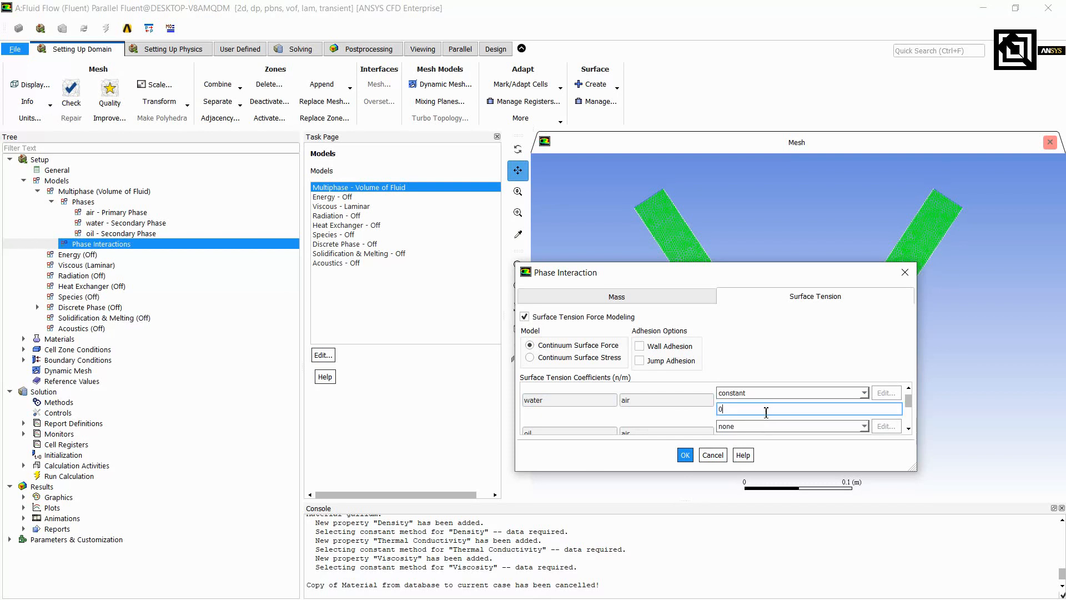
key(BackSpace)
text(072)
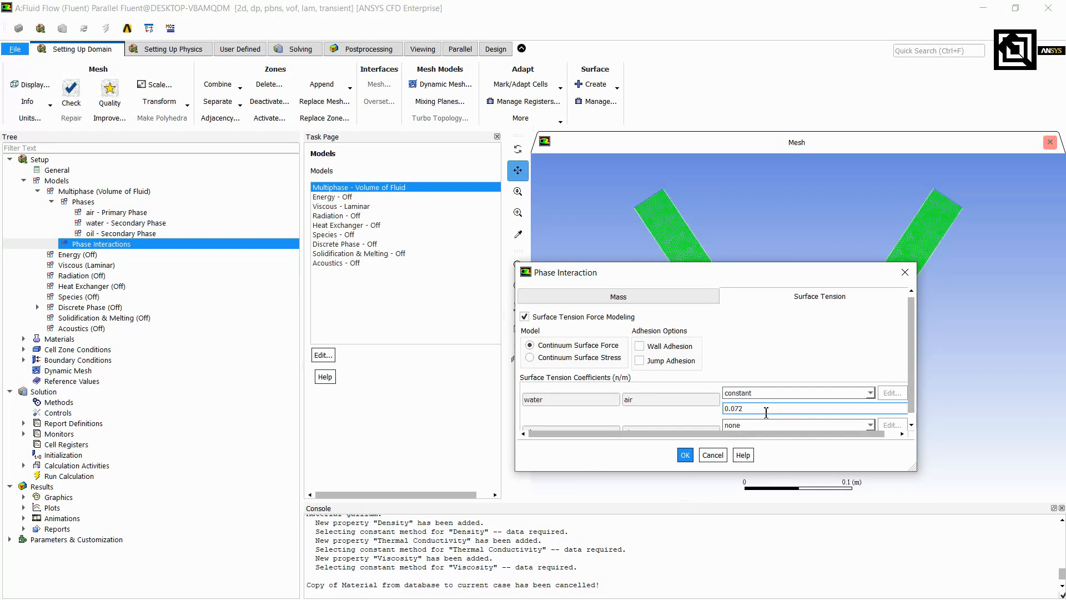
Set the oil-air surface tension coefficient to a constant 0.034 n/m.
scroll(639, 355, down, 1)
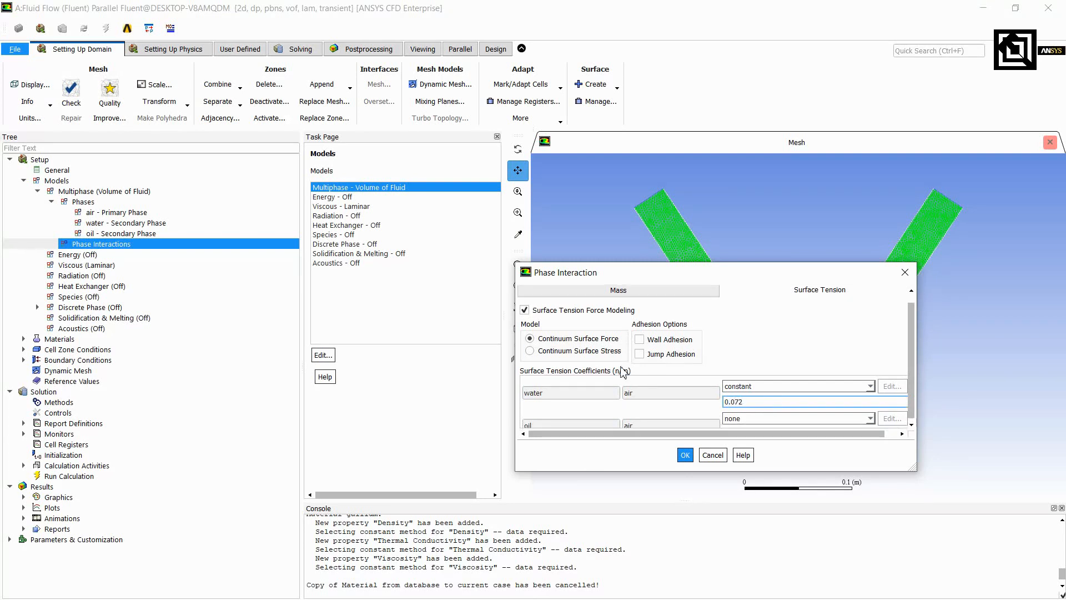
click(603, 425)
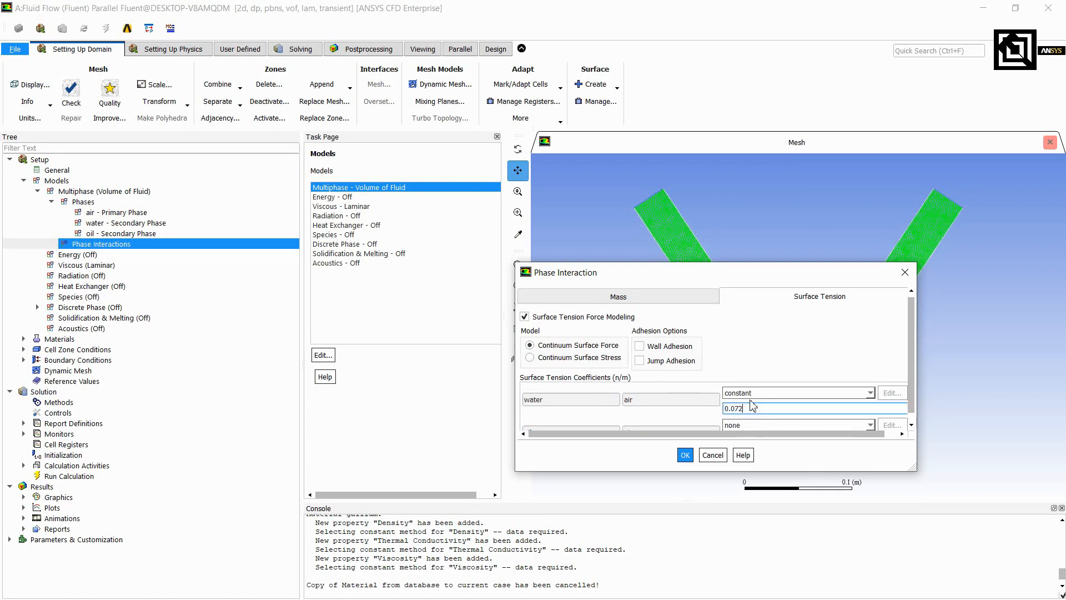
scroll(757, 366, down, 1)
click(752, 418)
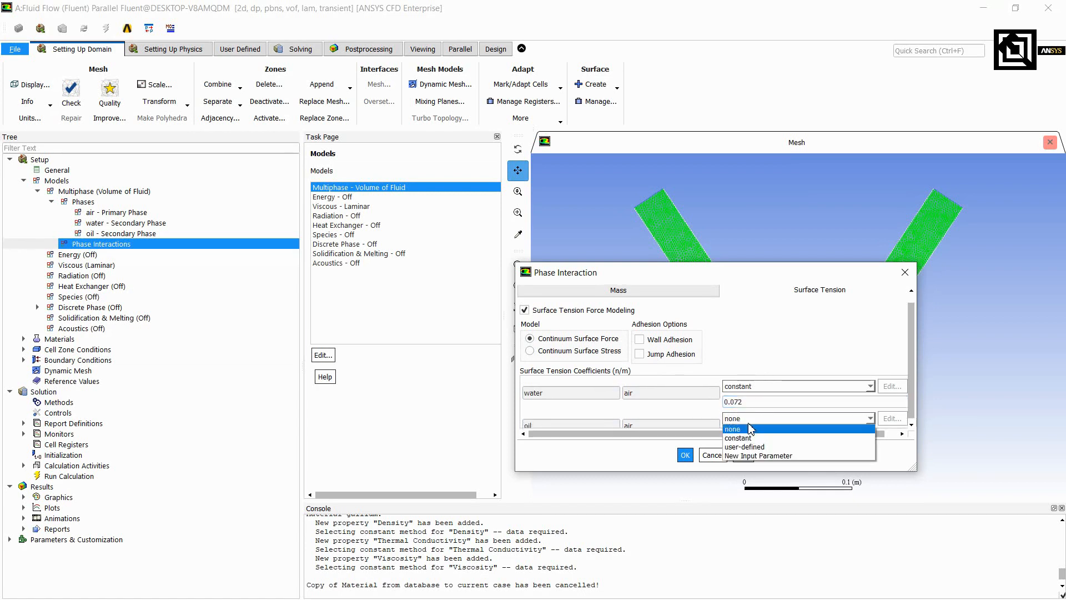
click(746, 438)
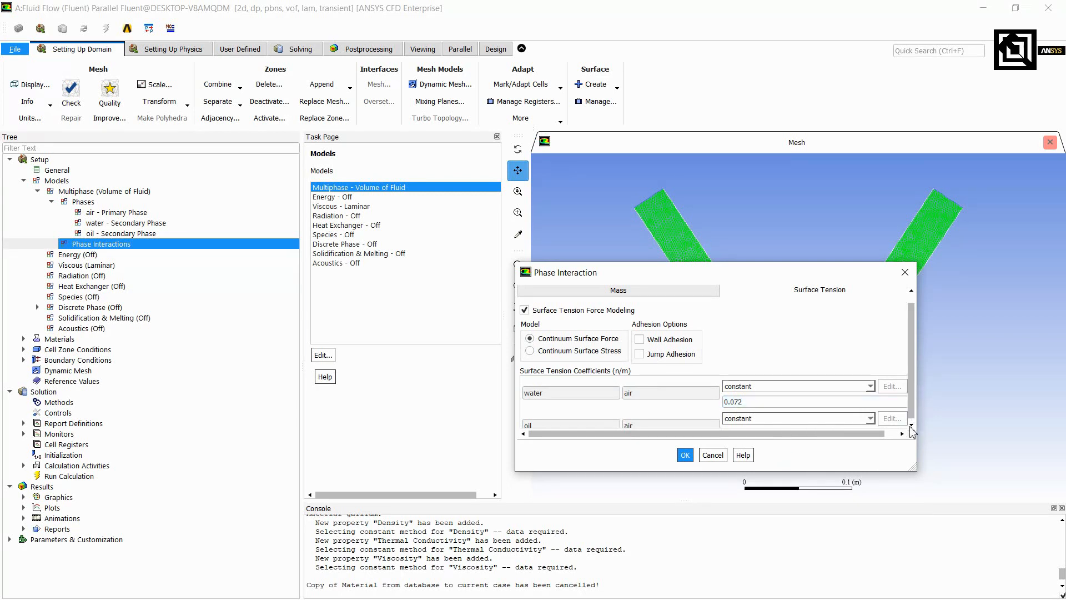
scroll(780, 429, down, 1)
click(759, 408)
text(0)
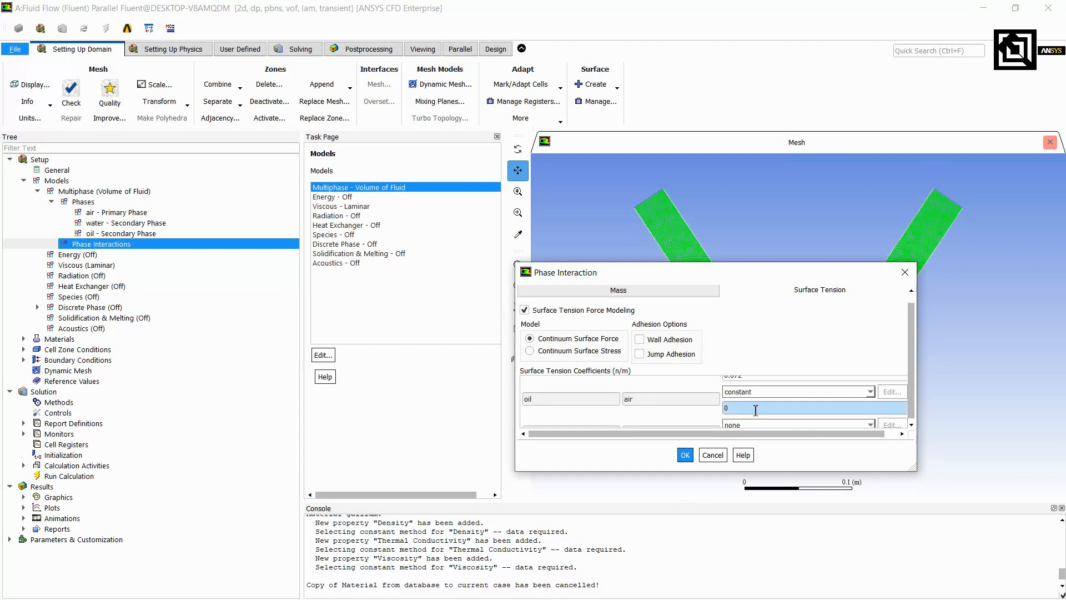
key(BackSpace)
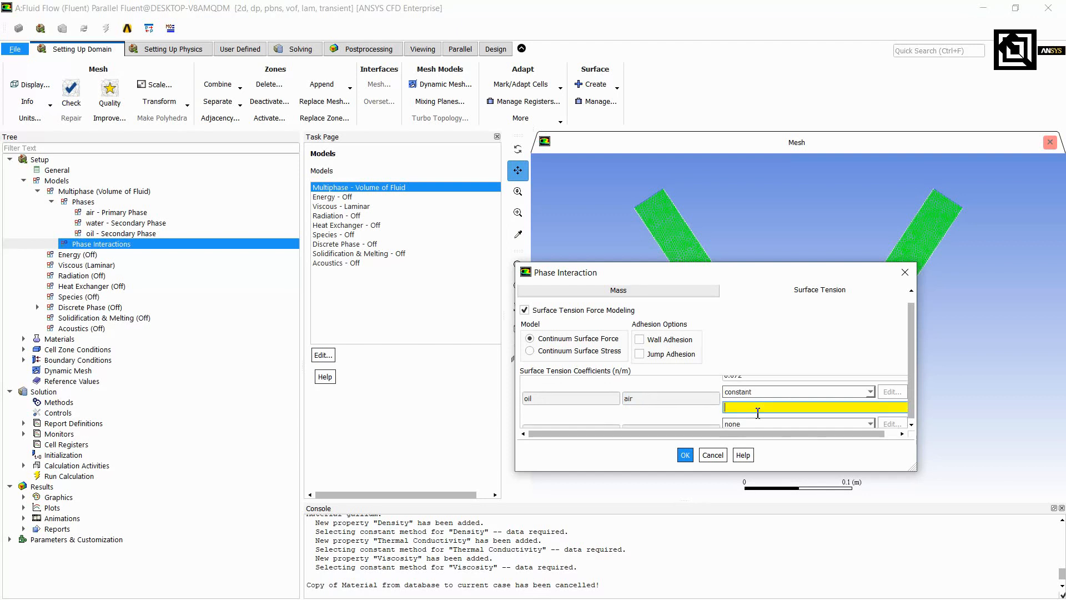
text(0.034)
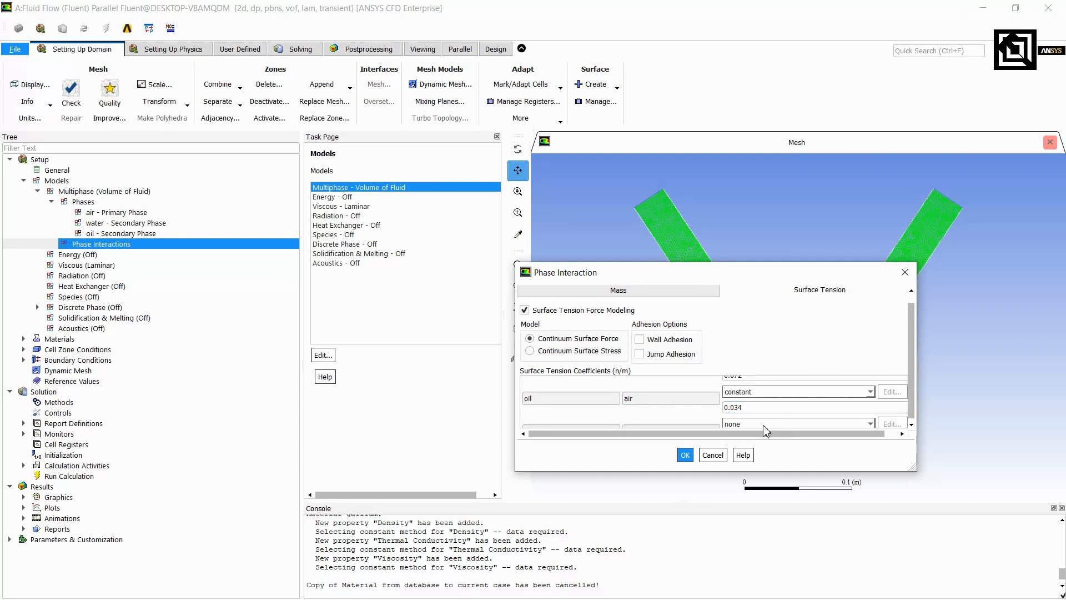
Make the oil-water surface tension coefficient constant and apply the phase interaction settings.
click(764, 426)
click(750, 443)
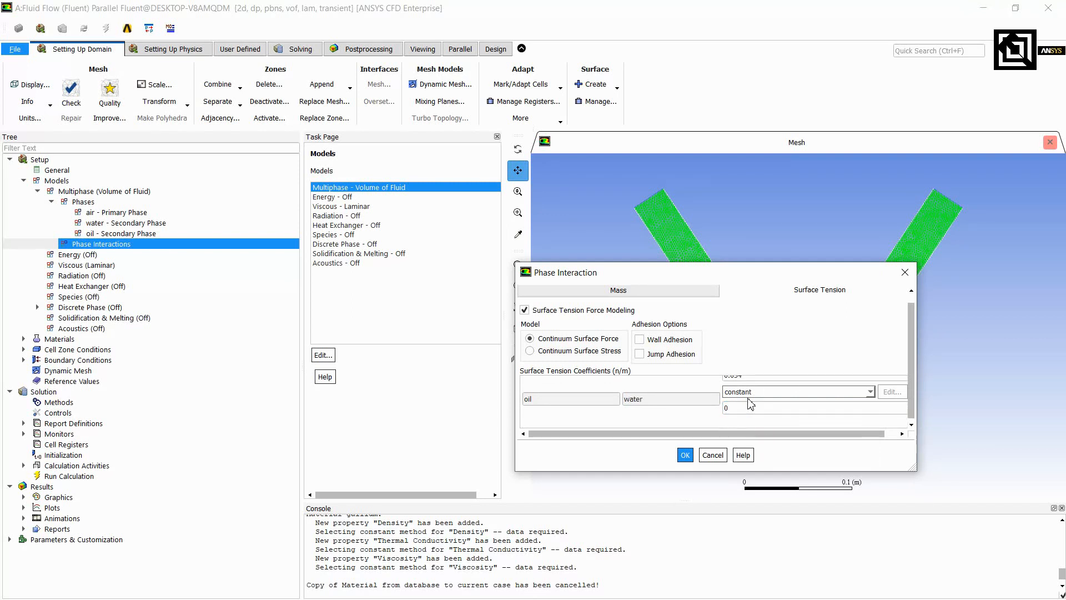
click(754, 409)
click(687, 458)
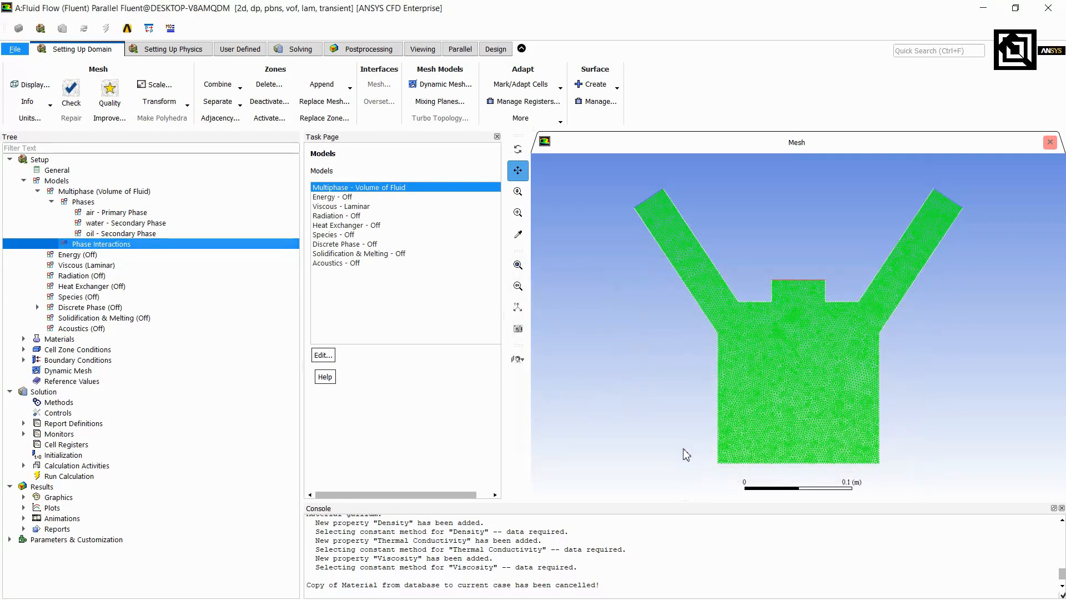
Enable the specified operating density in the operating conditions of the boundary conditions and apply it.
click(24, 180)
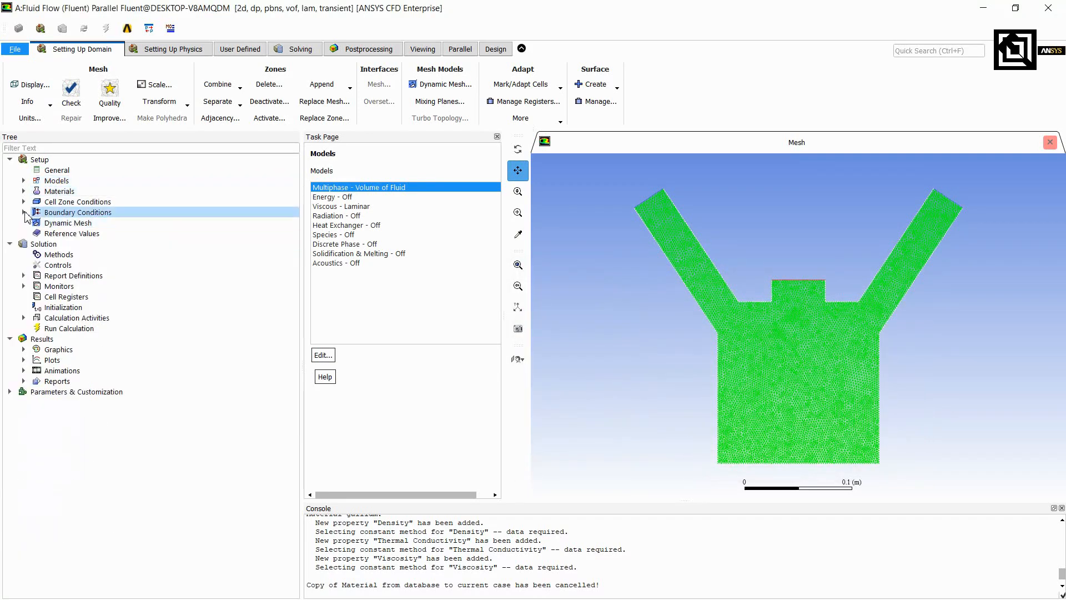
click(24, 212)
double_click(56, 214)
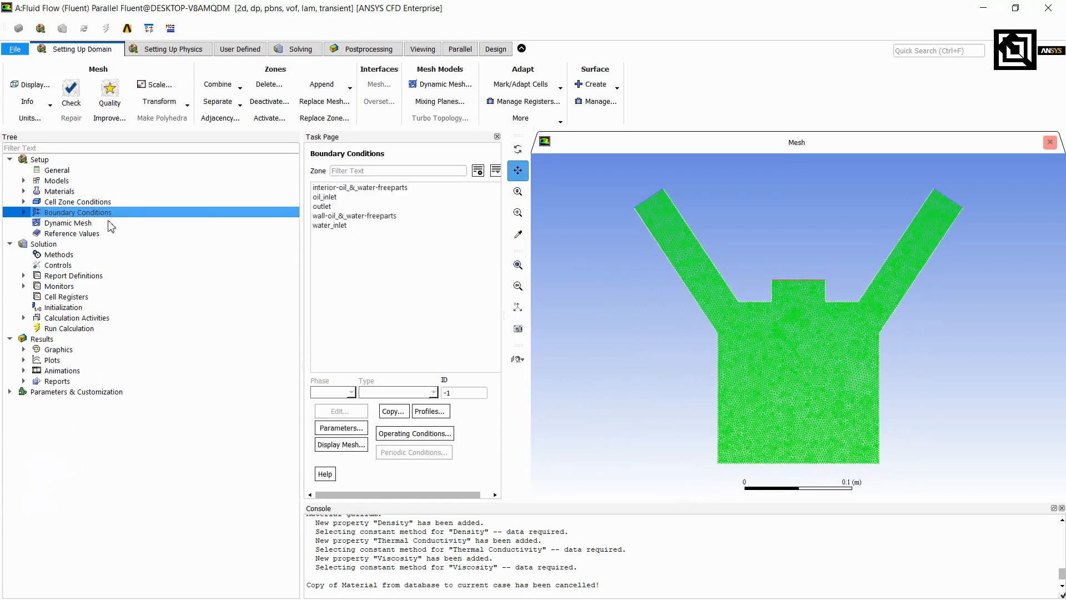
click(399, 435)
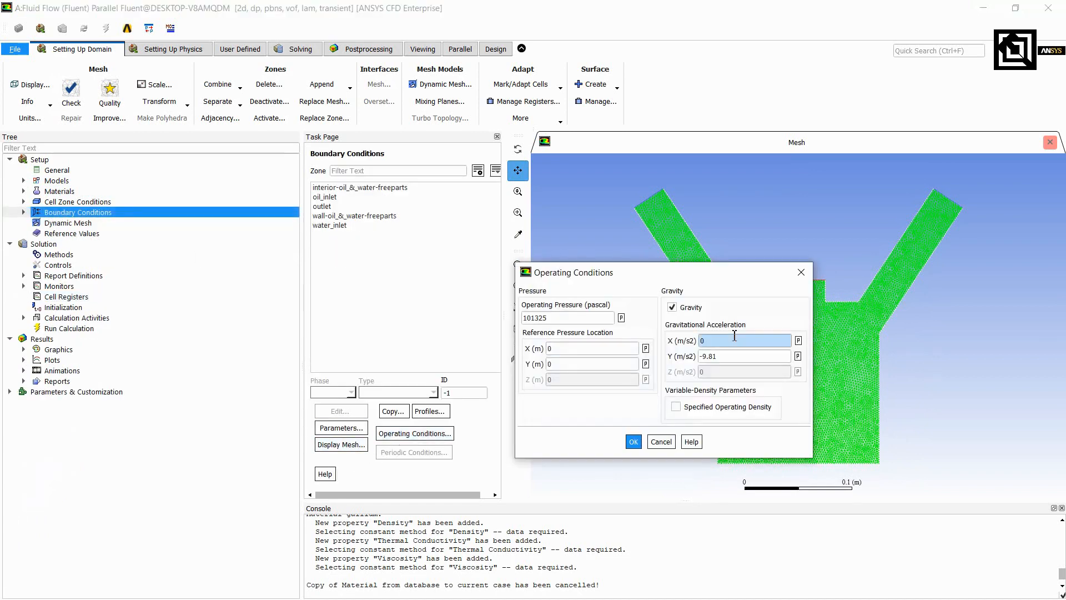
click(717, 406)
click(634, 468)
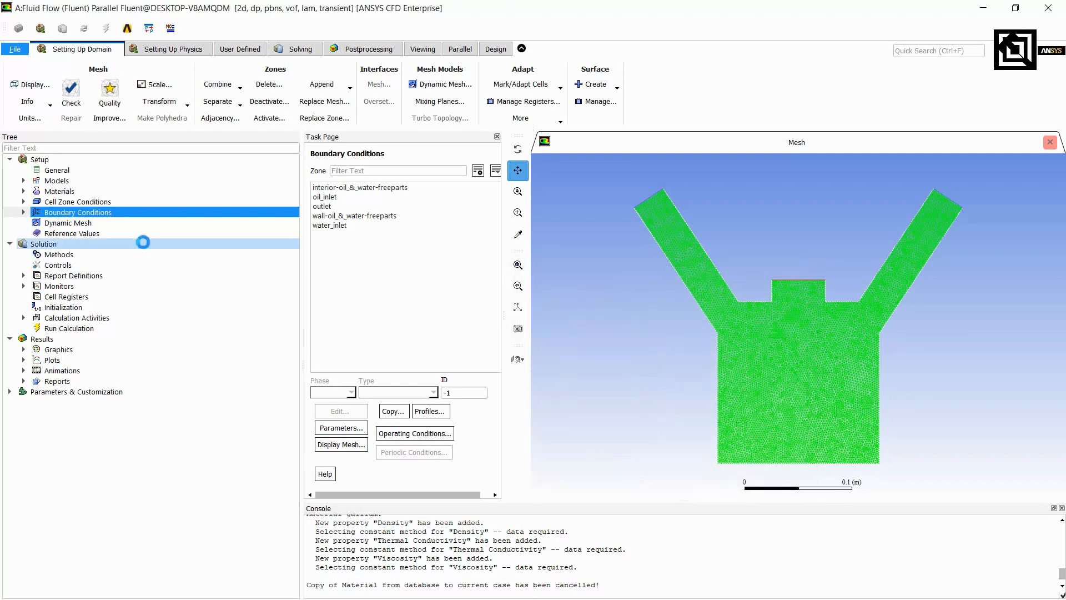
Set the mixture velocity magnitude at the oil_inlet boundary to 0.6 m/s.
click(25, 213)
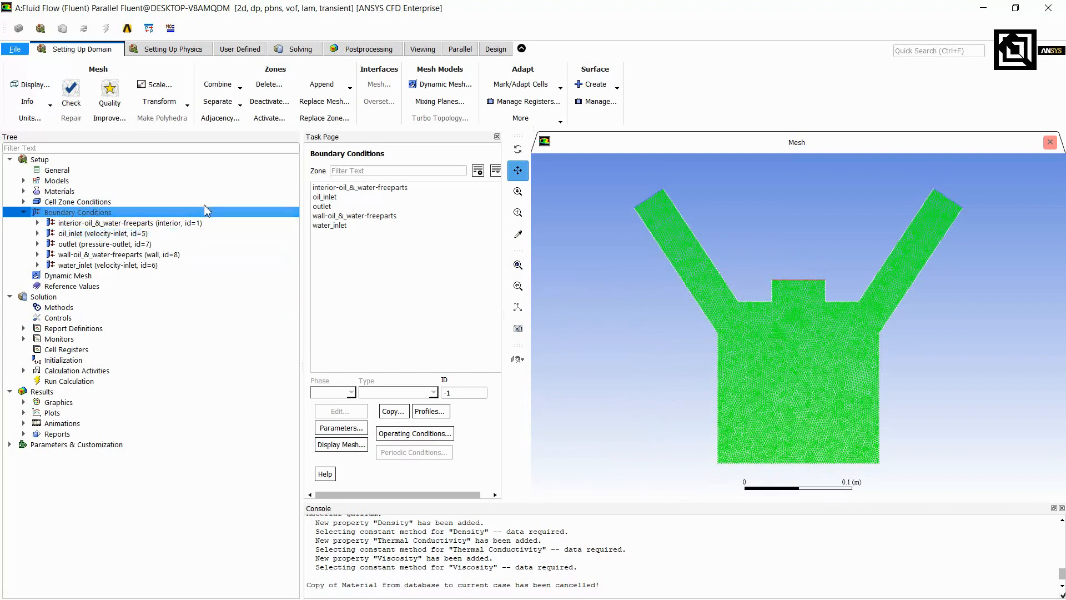
click(355, 200)
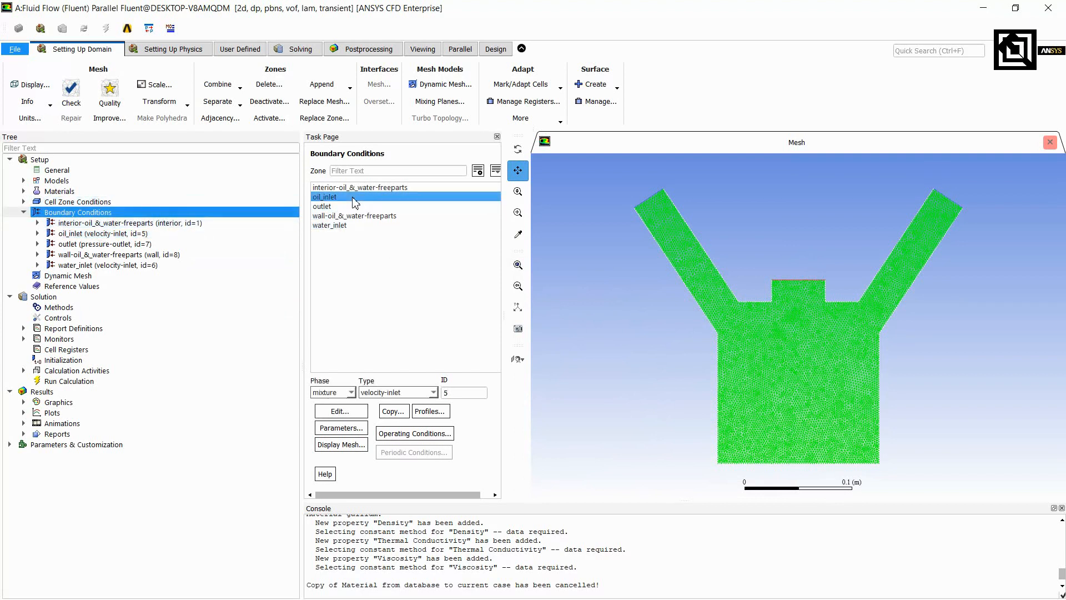
click(345, 414)
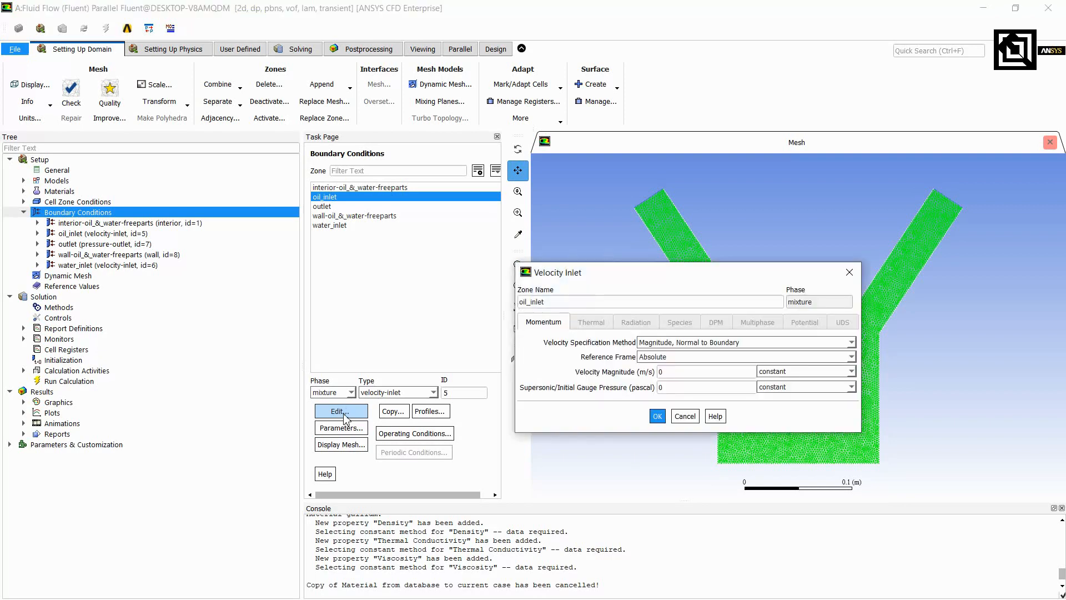
click(695, 373)
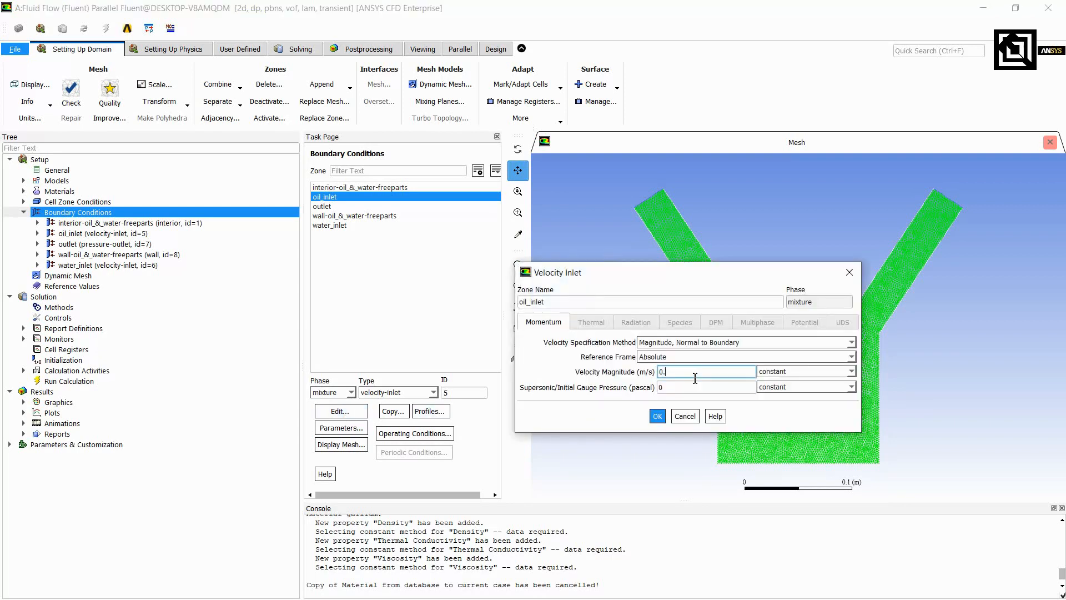
text(.6)
click(656, 416)
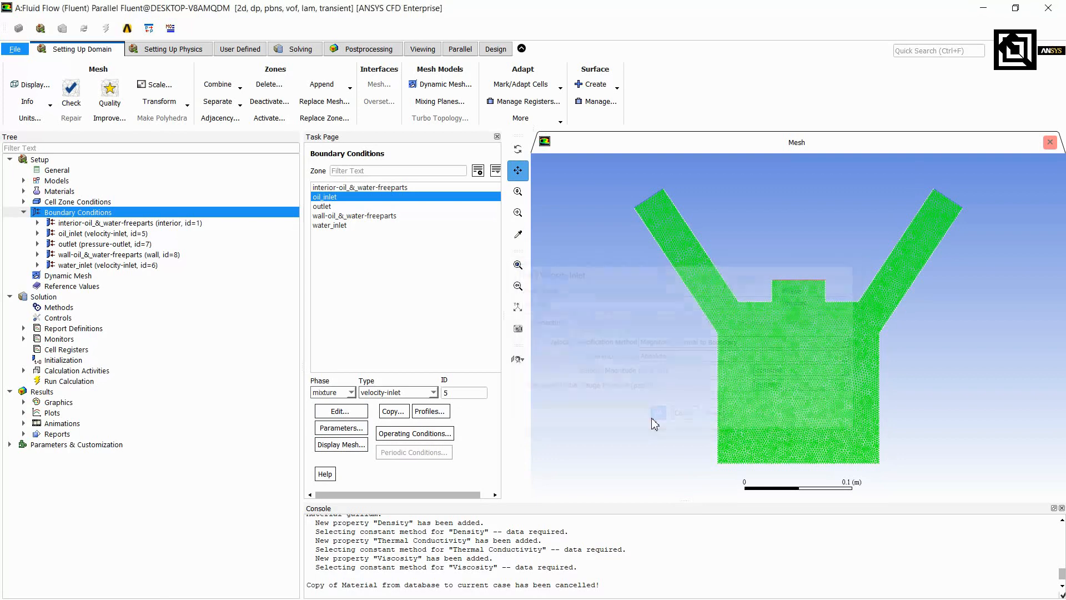
Set the oil phase's volume fraction at the oil_inlet boundary to 1.
click(352, 395)
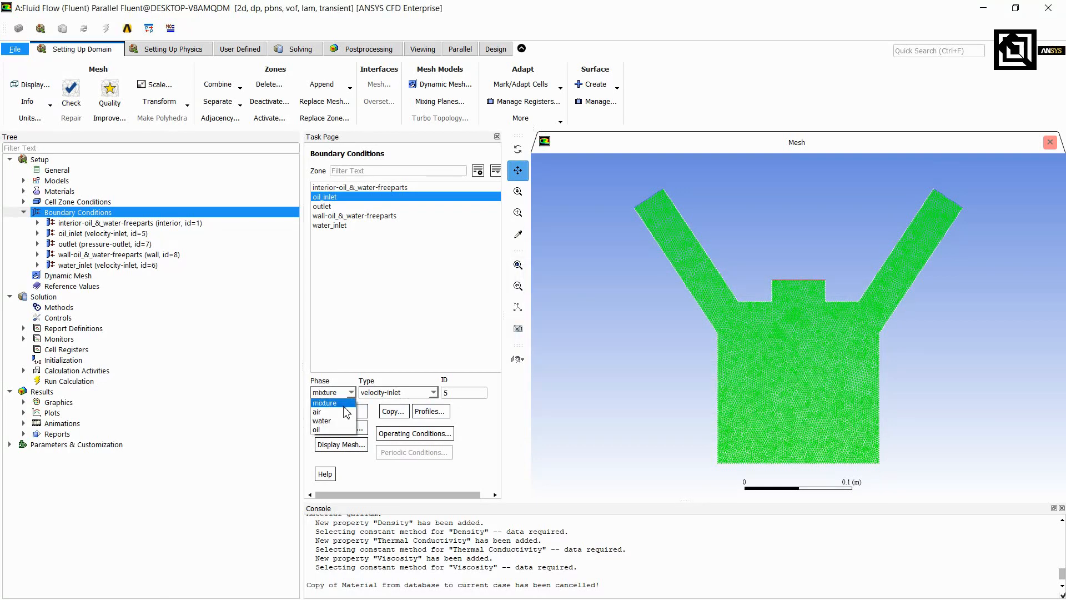
click(340, 427)
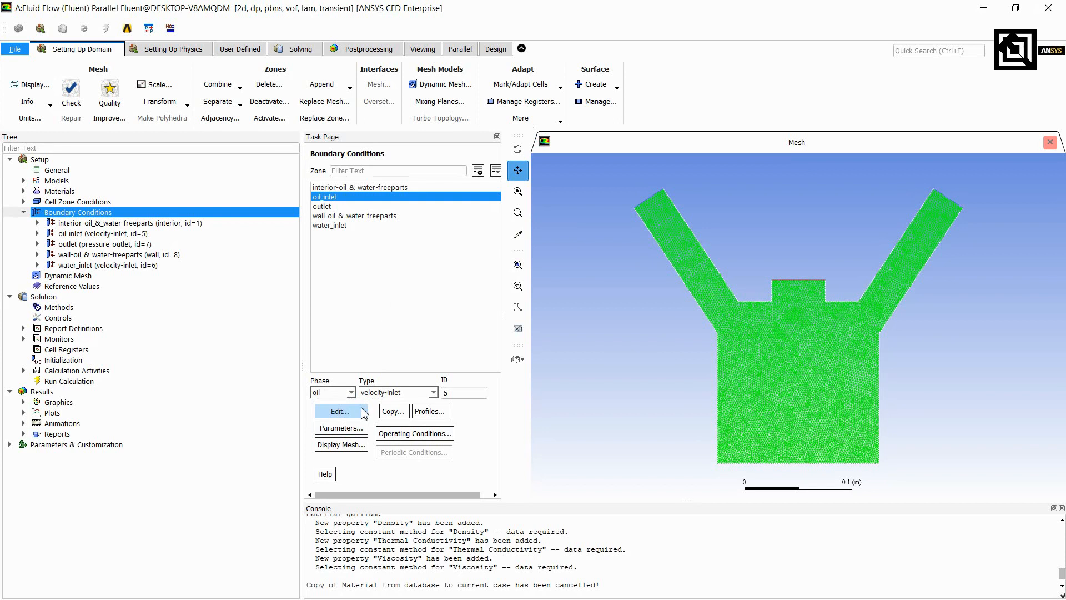
click(361, 427)
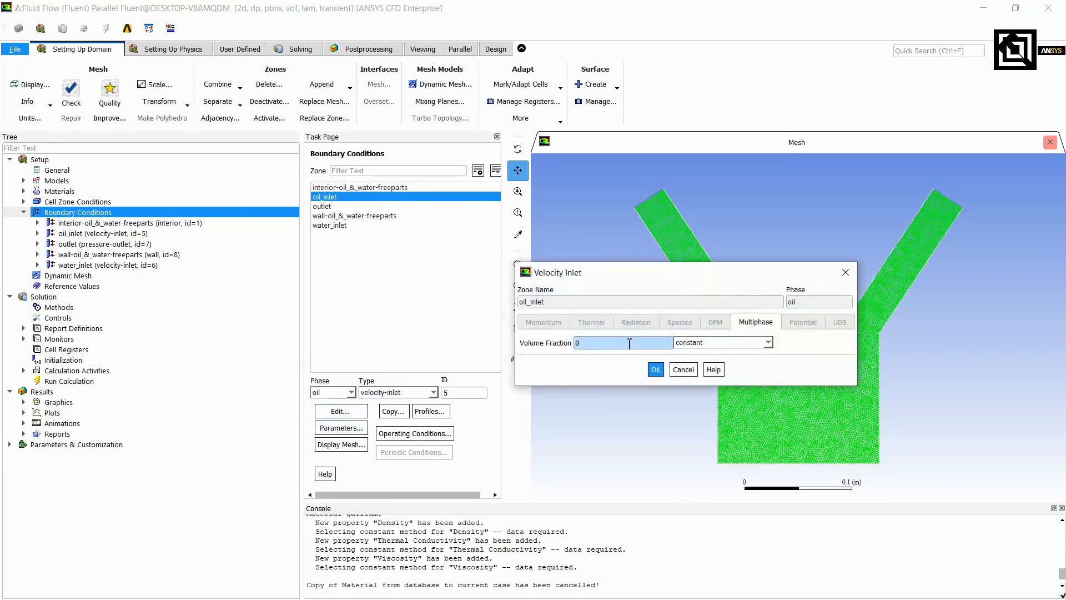
click(629, 343)
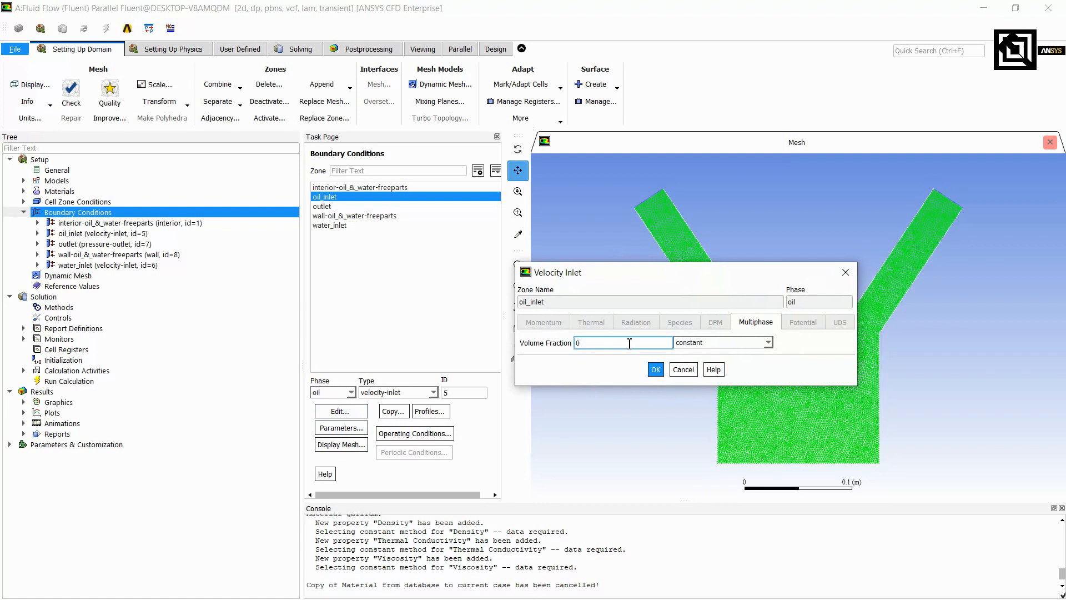
key(BackSpace)
text(1)
click(656, 369)
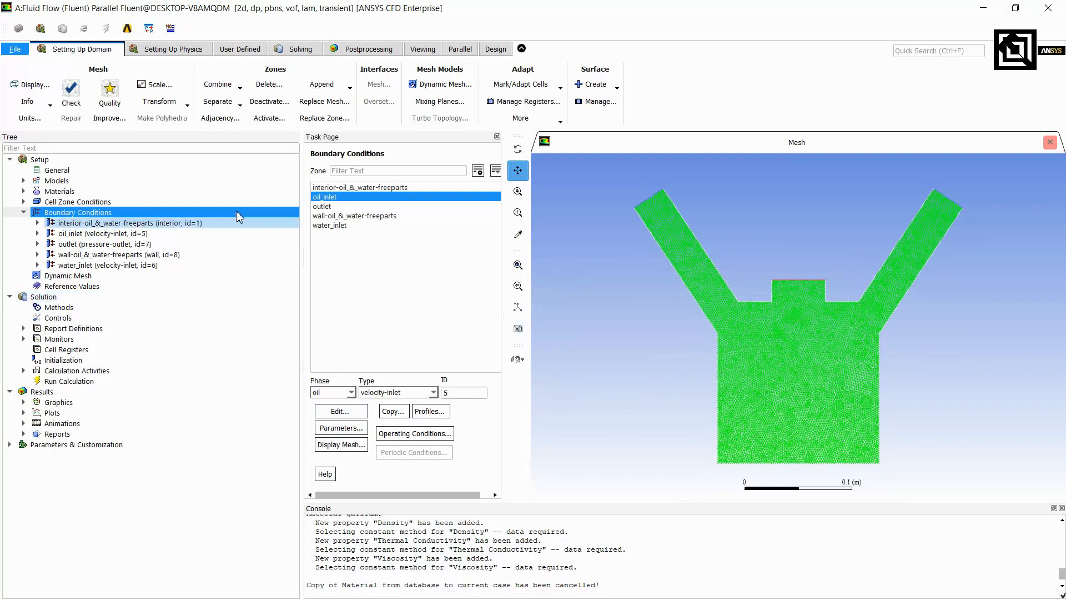
Set the mixture velocity magnitude at the water_inlet boundary and apply it.
click(341, 228)
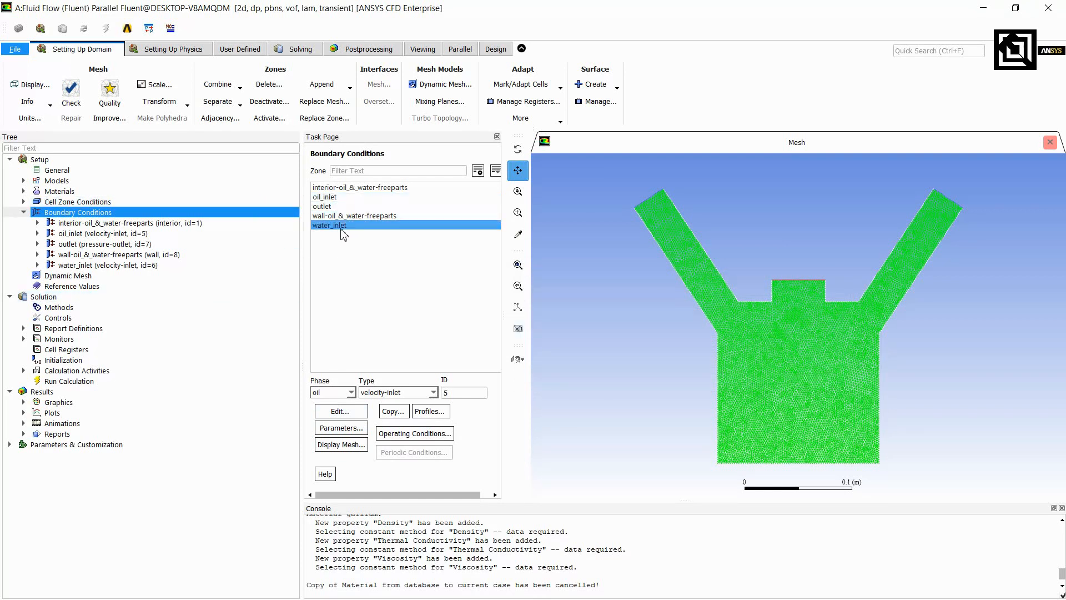
click(352, 393)
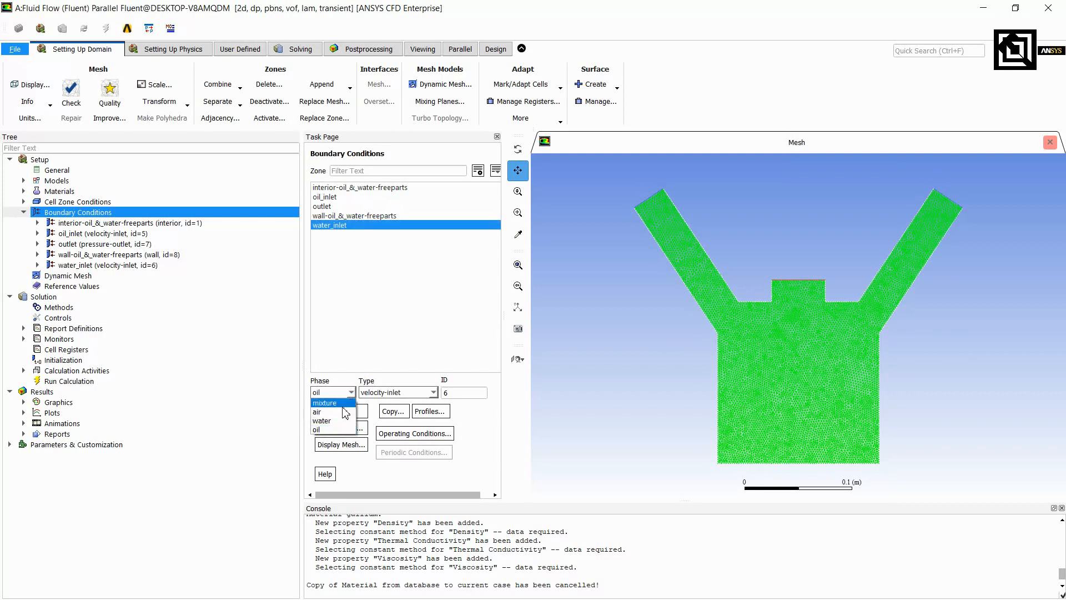
click(343, 404)
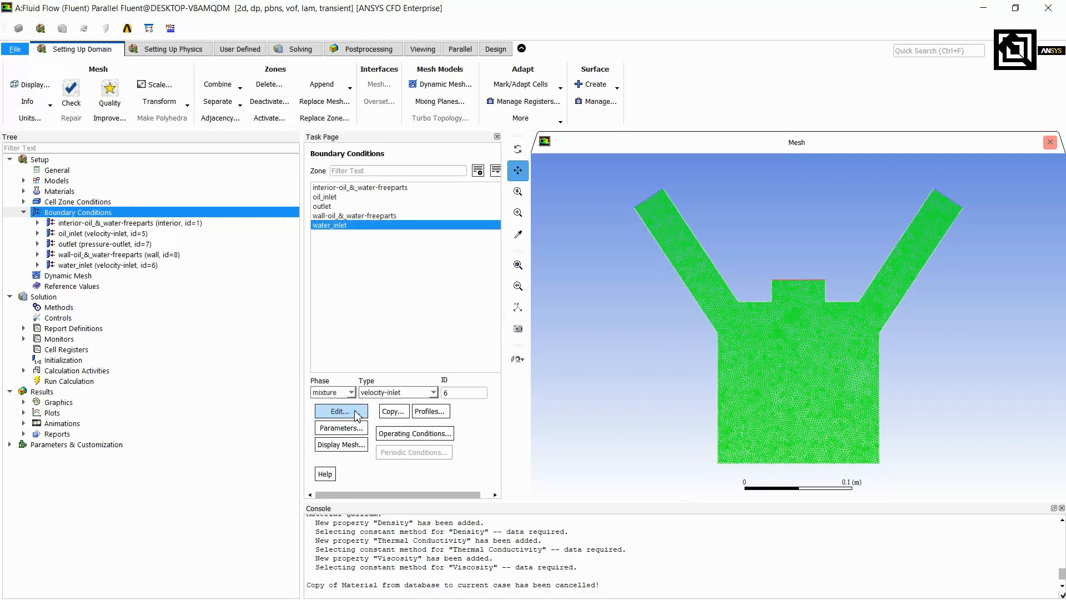
click(356, 414)
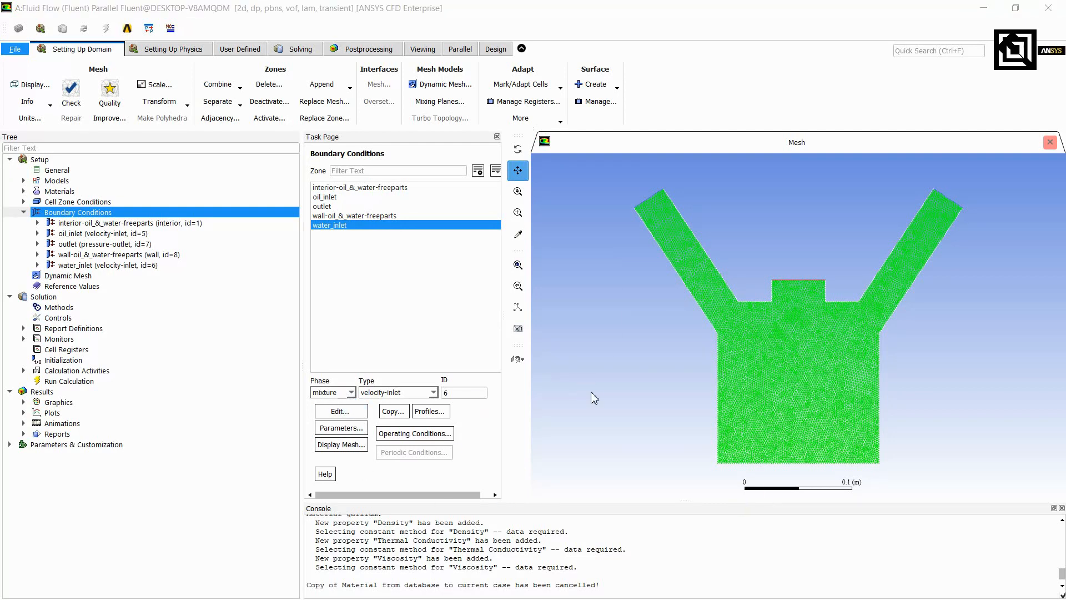
click(694, 373)
click(693, 373)
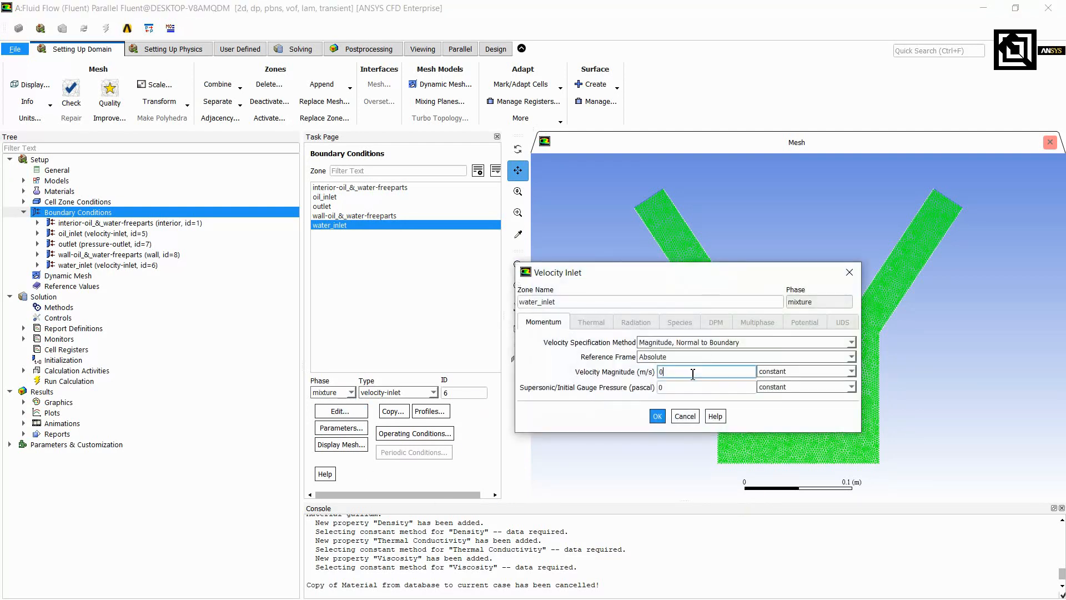
click(658, 417)
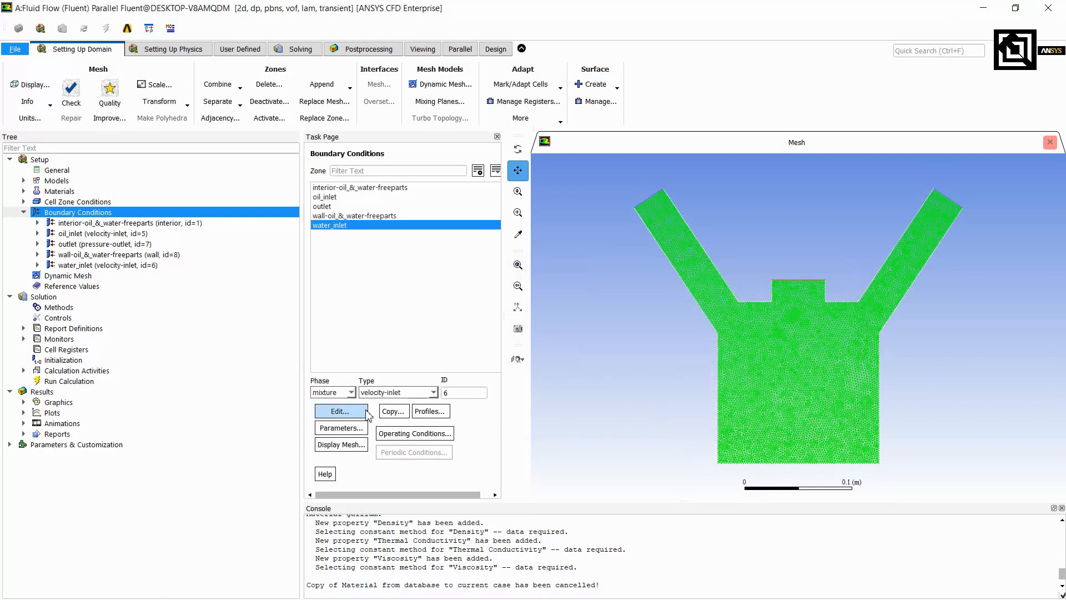
Set the water phase's volume fraction at the water_inlet boundary to 1.
click(355, 393)
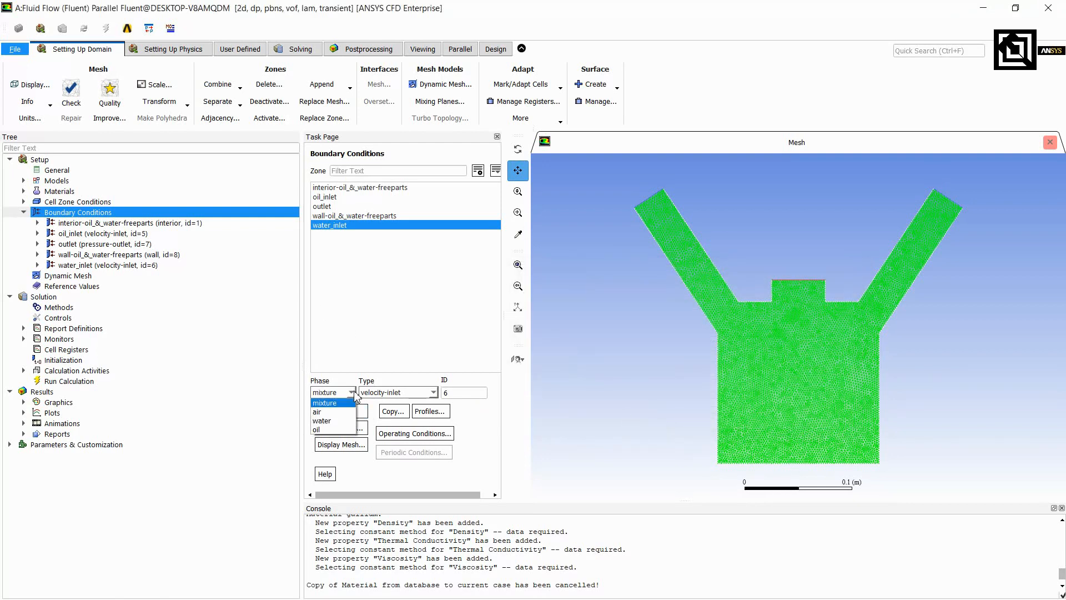
click(352, 393)
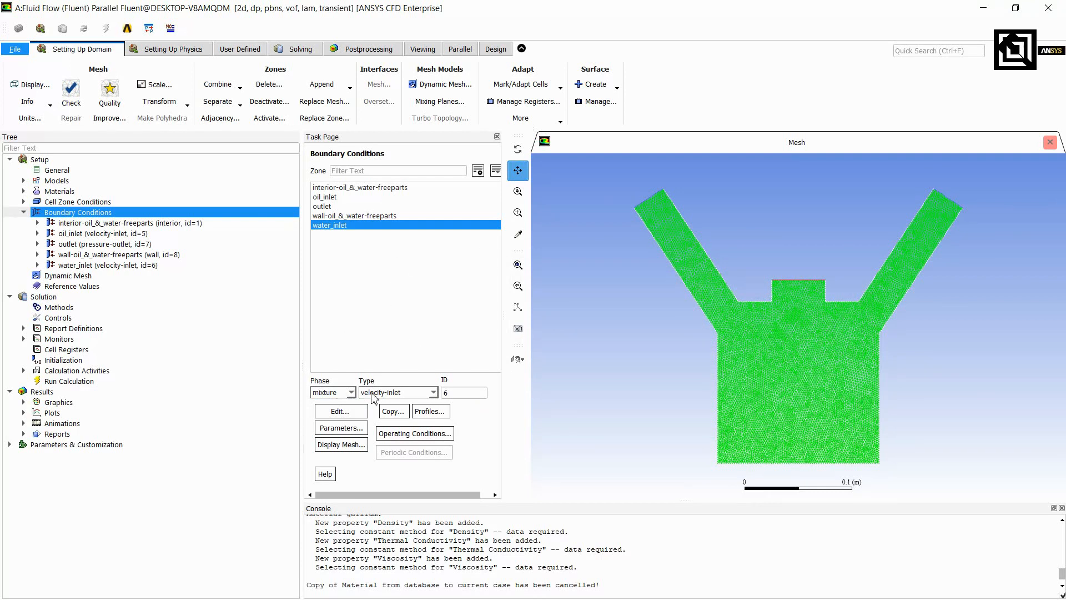
click(352, 393)
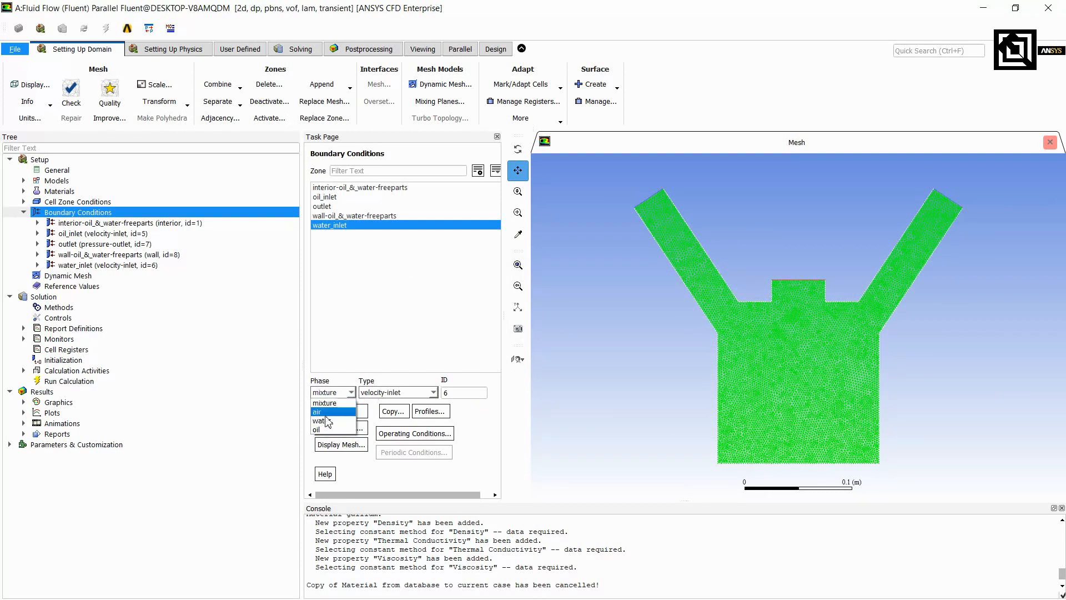
click(326, 421)
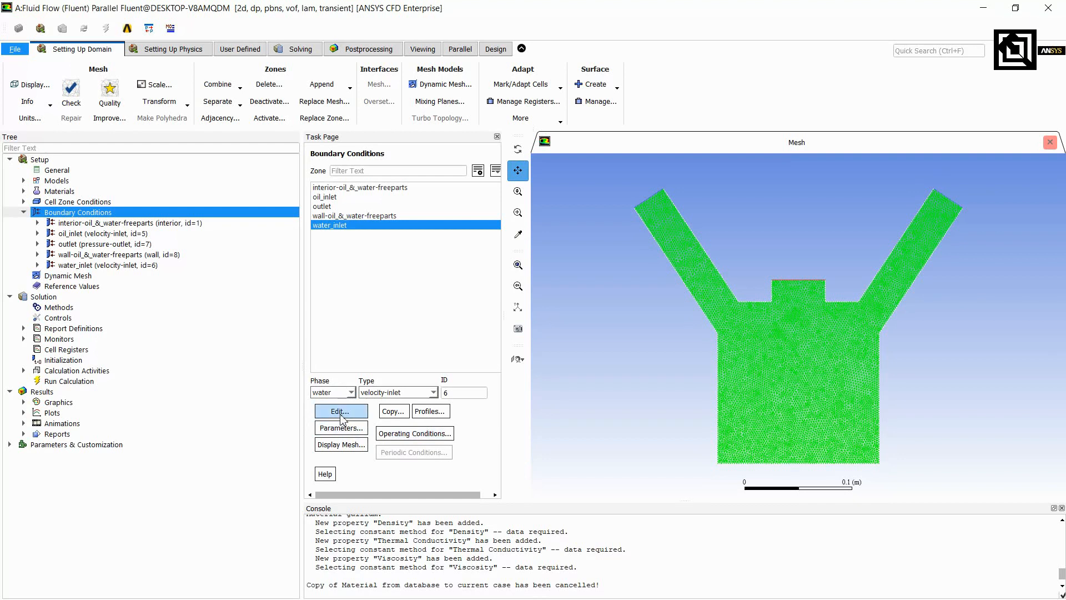
click(341, 412)
click(637, 343)
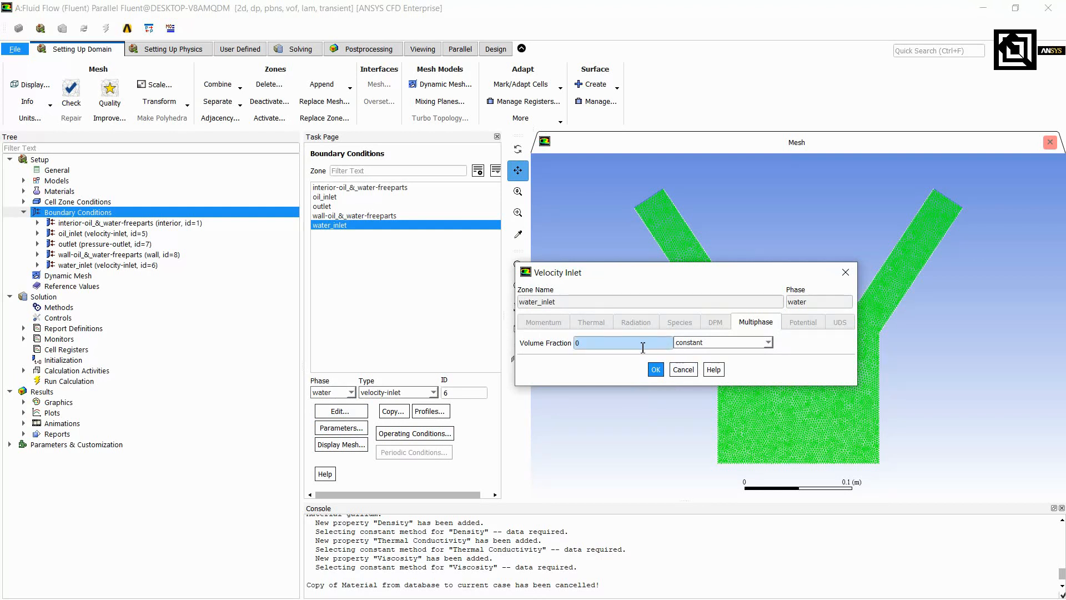
key(BackSpace)
text(1)
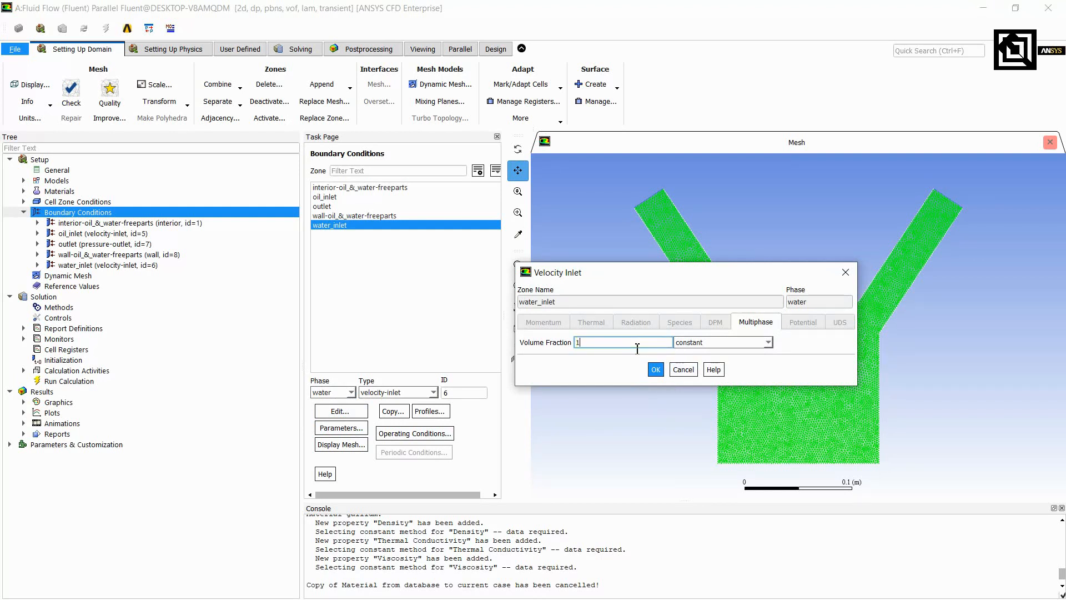
click(655, 372)
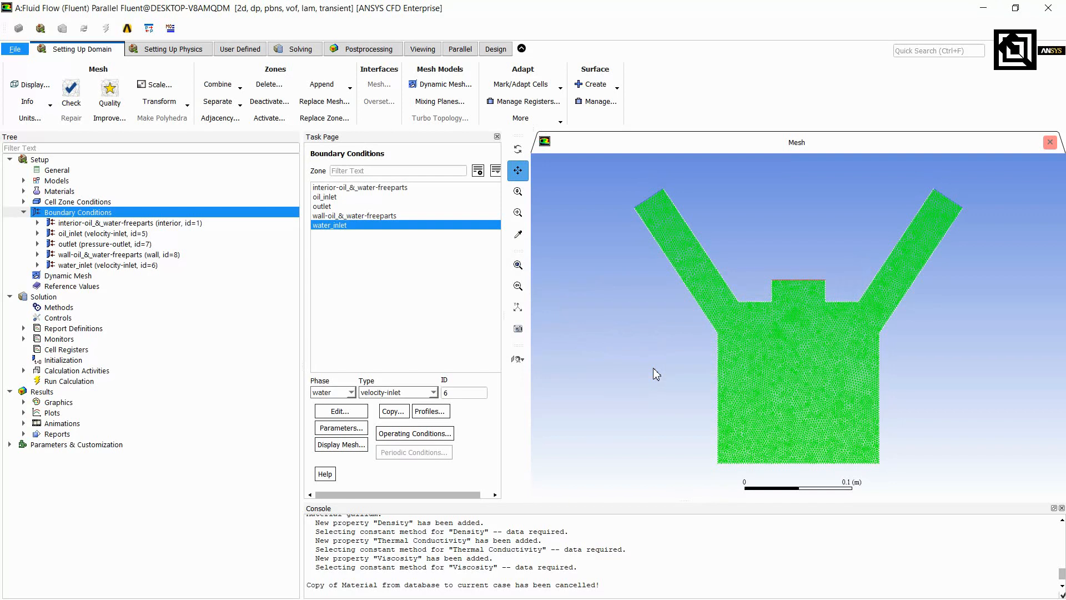
Review the outlet's pressure-outlet settings for the water phase and the mixture, and accept them.
click(324, 206)
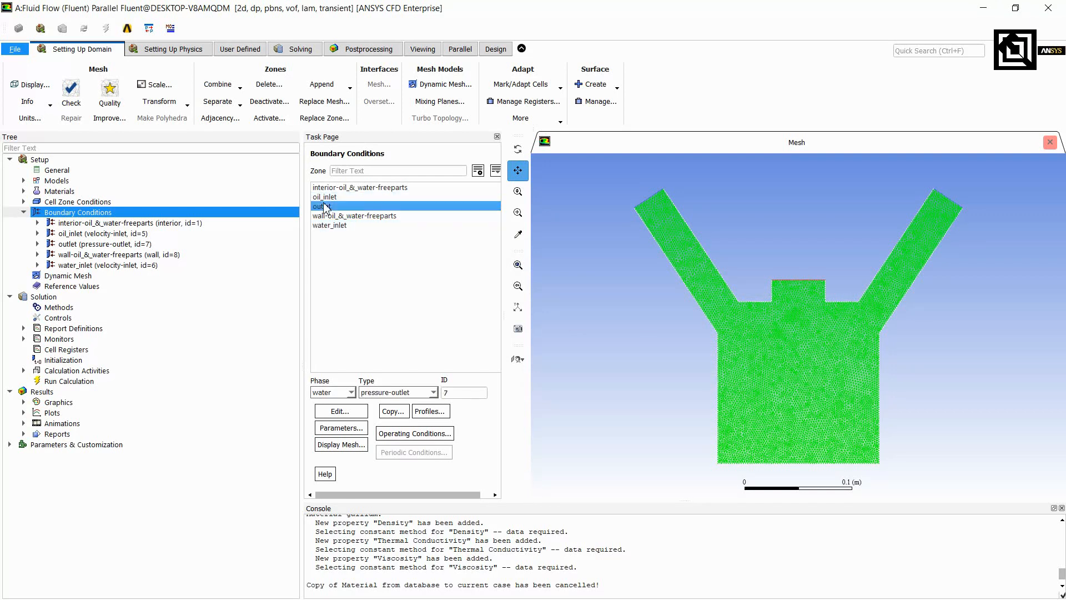
double_click(325, 206)
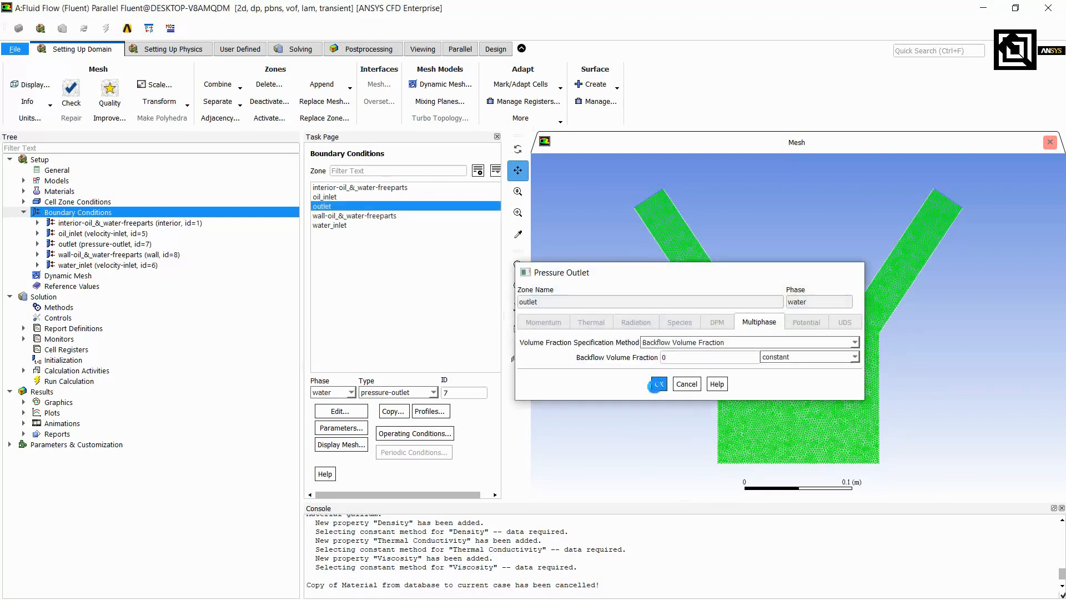
click(658, 385)
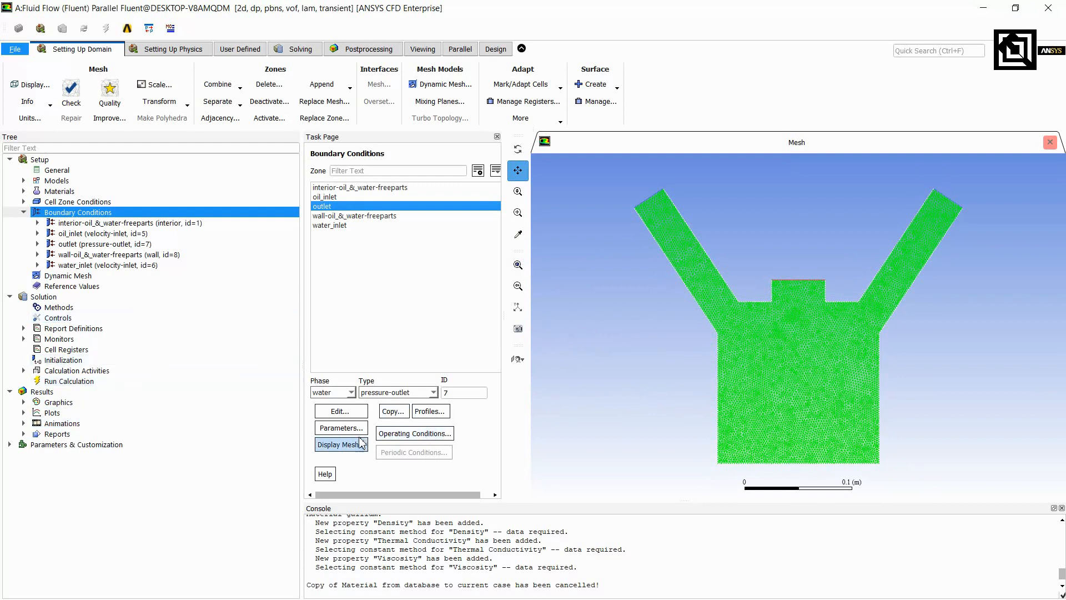
click(351, 393)
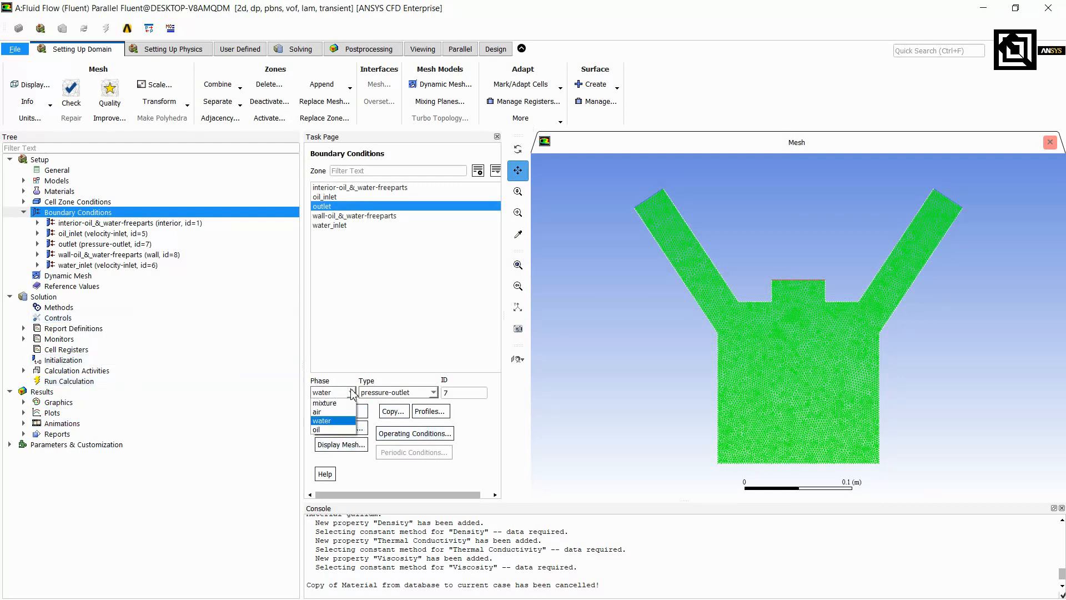
click(347, 400)
click(351, 392)
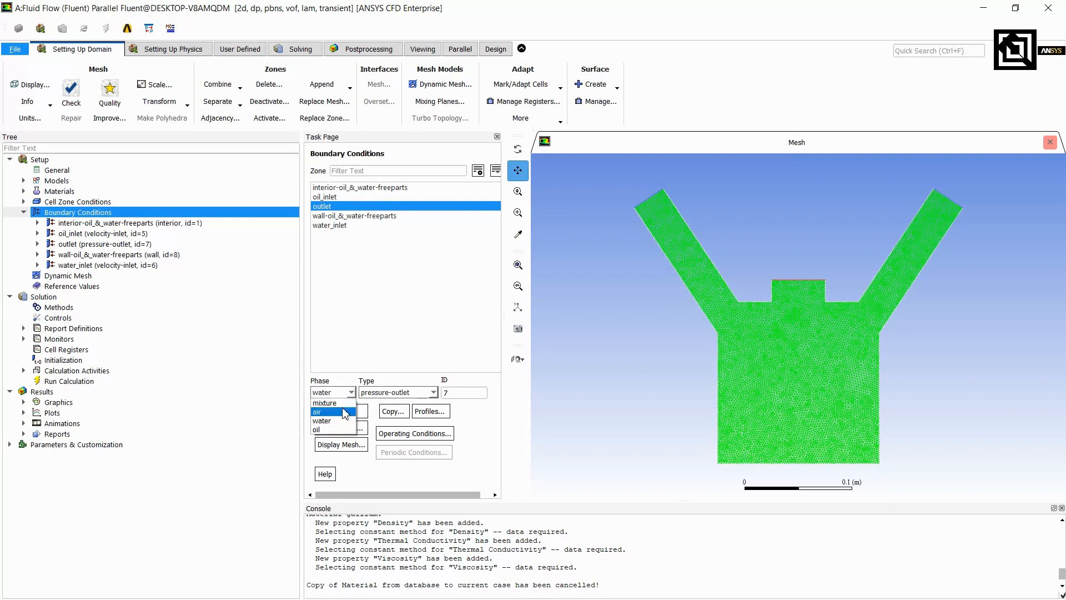
click(346, 400)
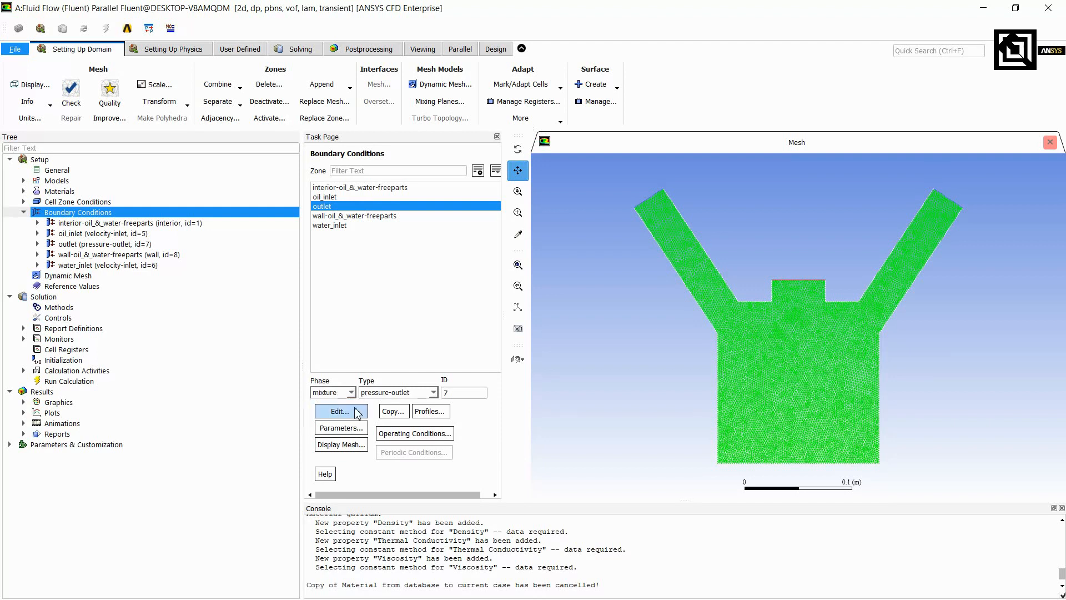
click(357, 412)
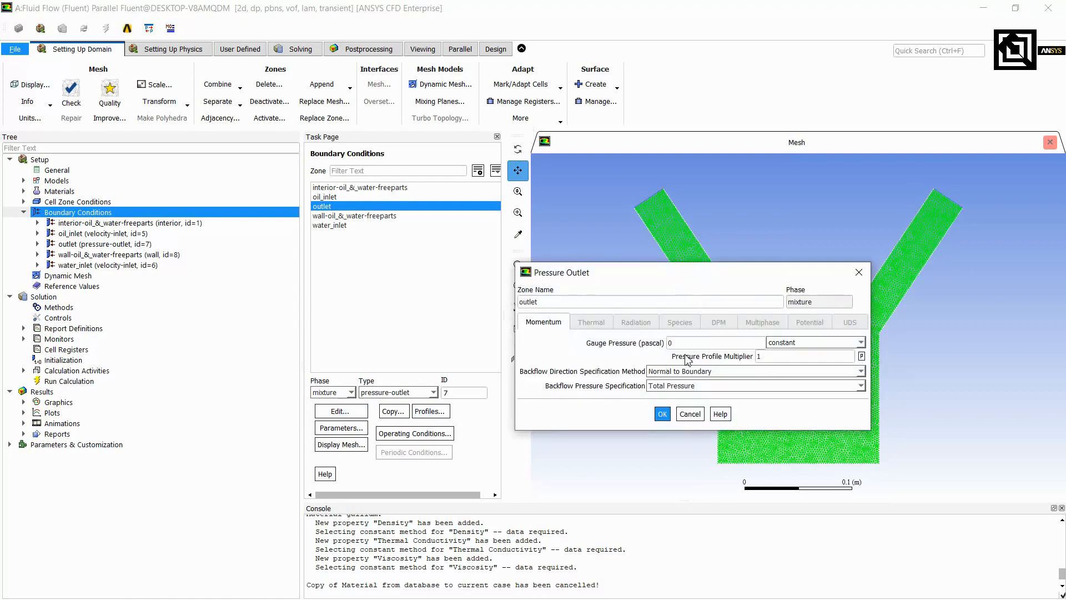
click(662, 416)
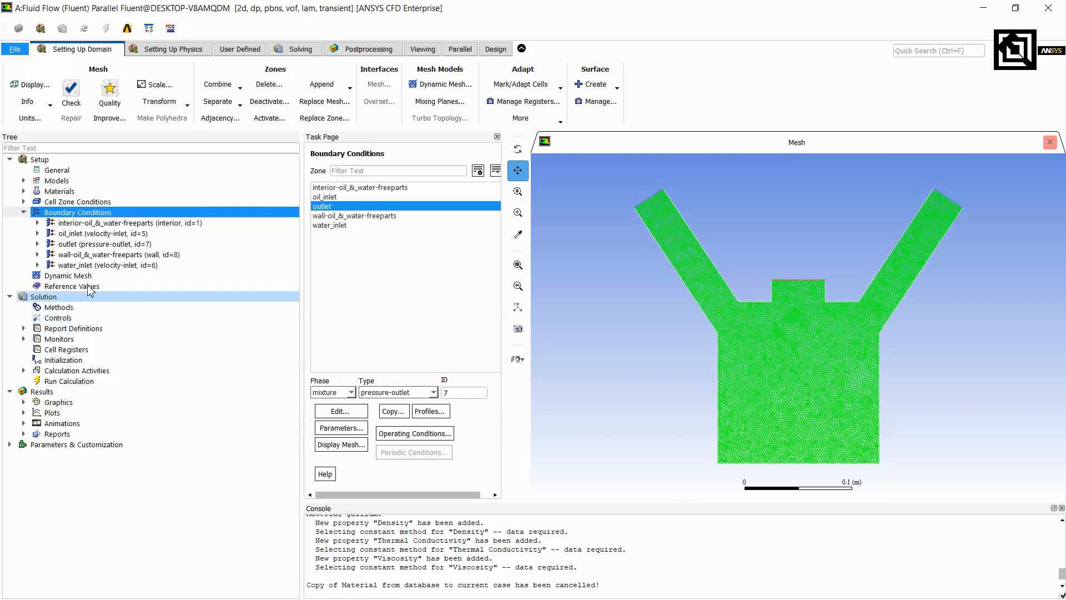
Set the pressure-velocity coupling scheme in the solution methods to PISO.
click(23, 212)
click(31, 255)
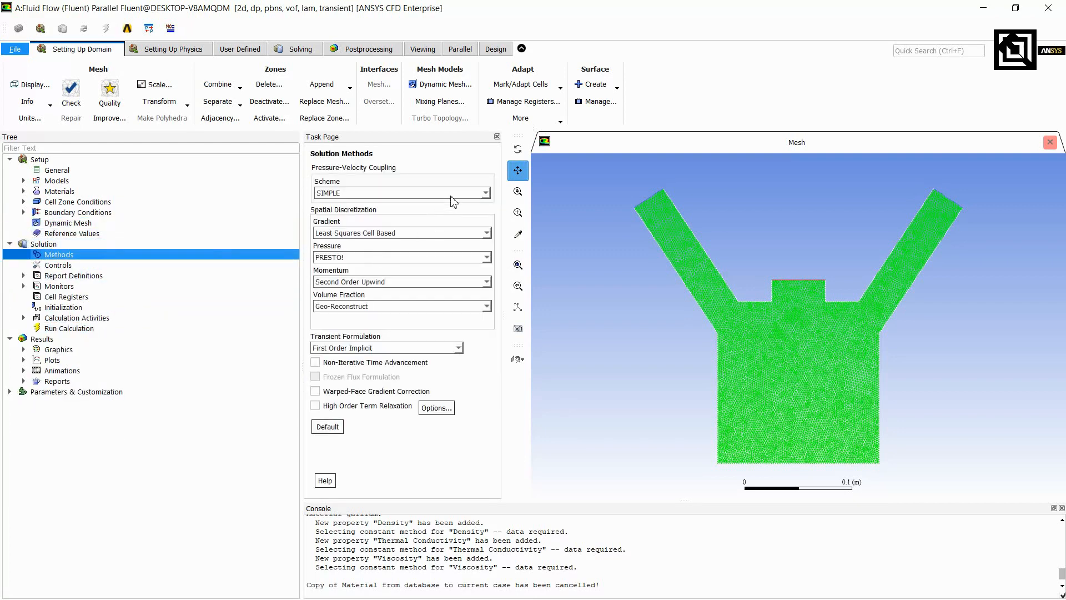
click(467, 194)
click(439, 227)
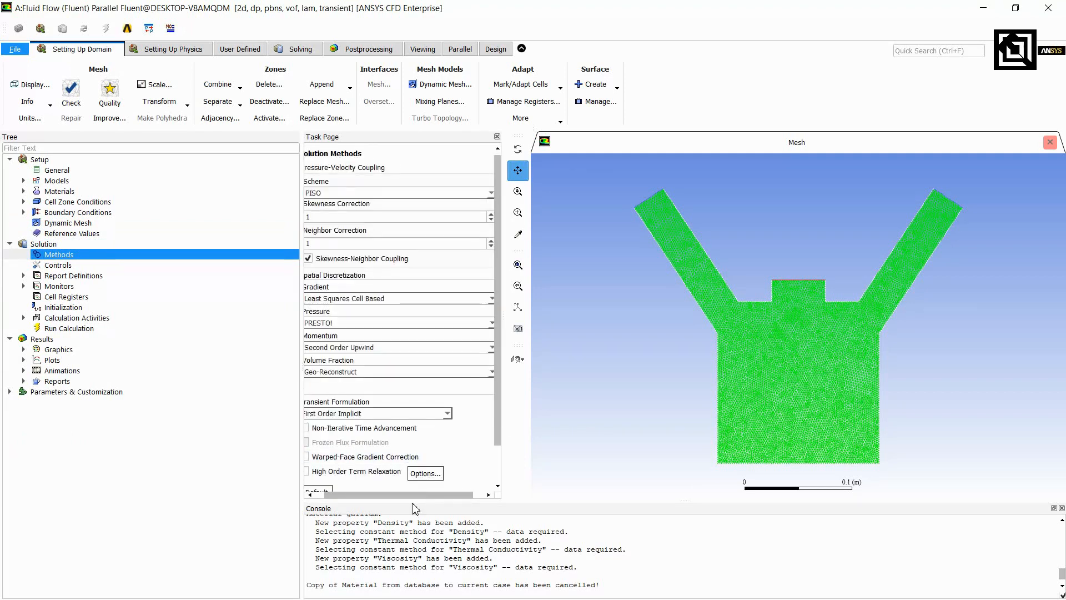
drag(417, 501, 406, 501)
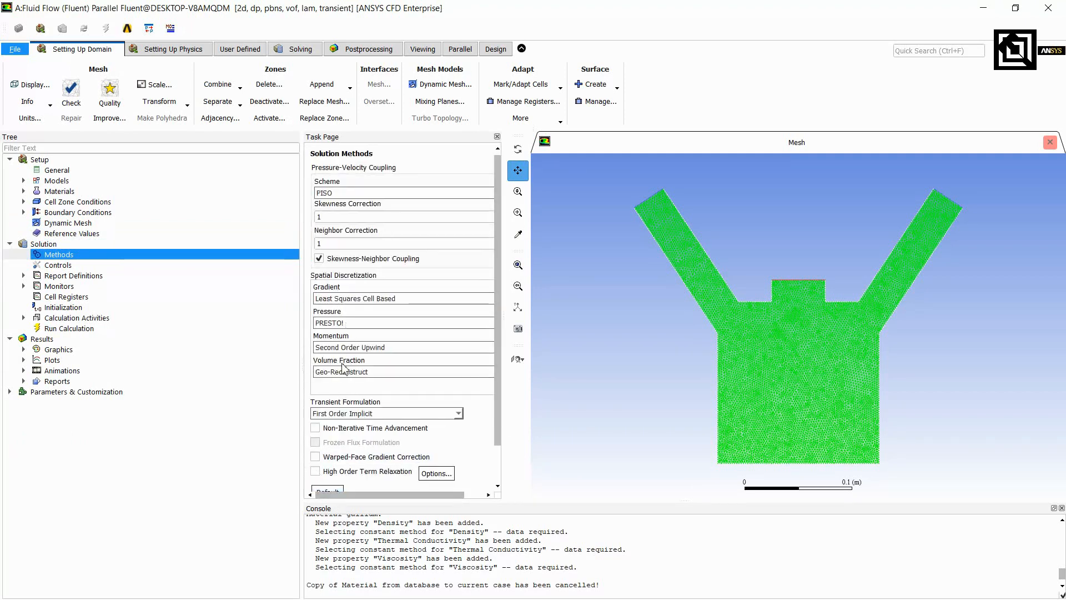
Initialize the solution with the Hybrid Initialization method.
click(64, 309)
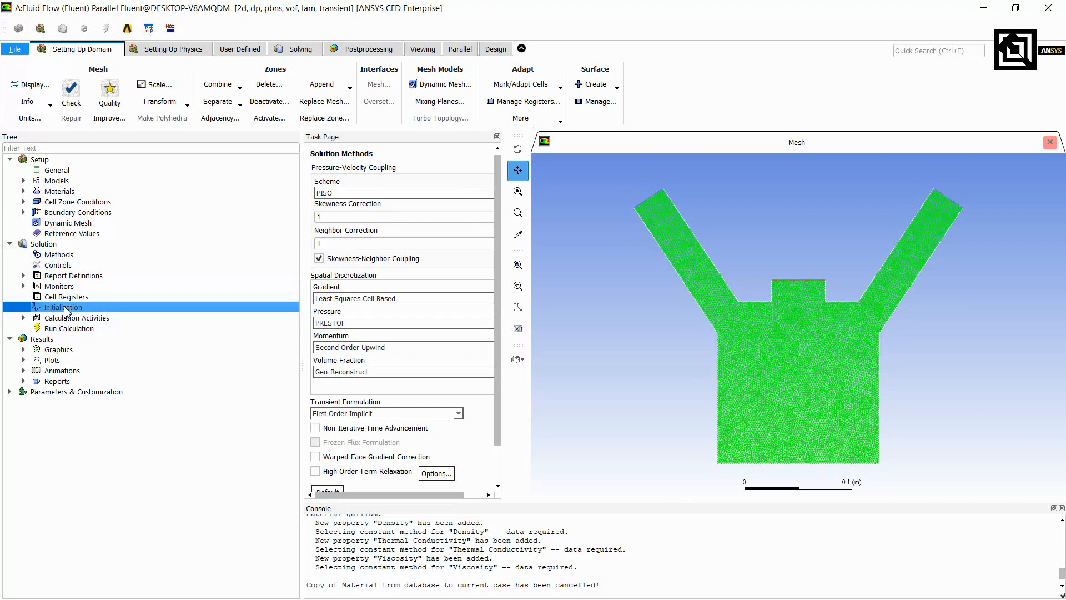
click(359, 183)
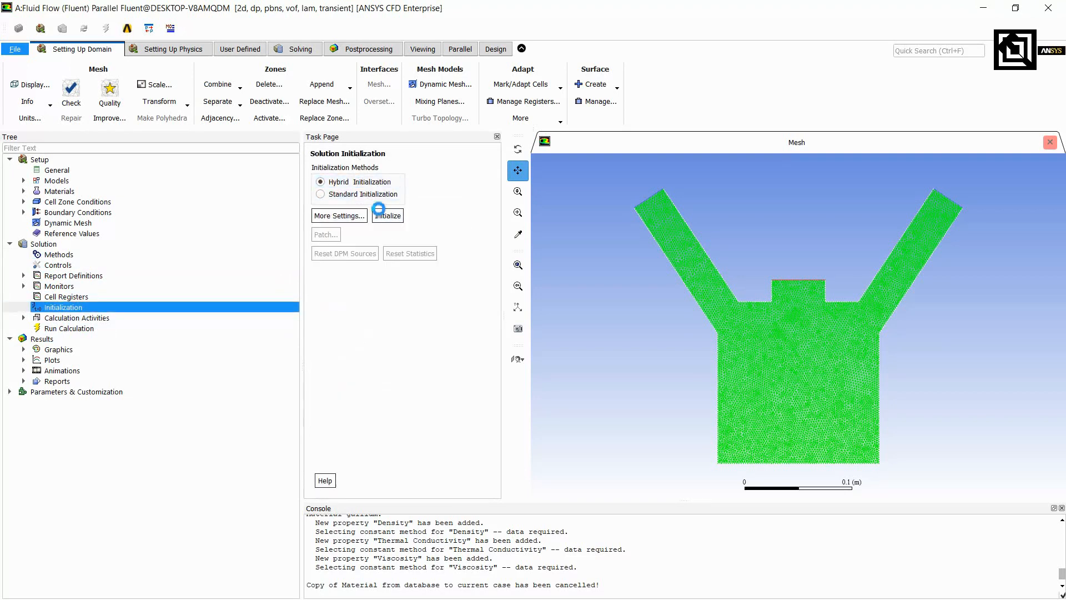
click(379, 218)
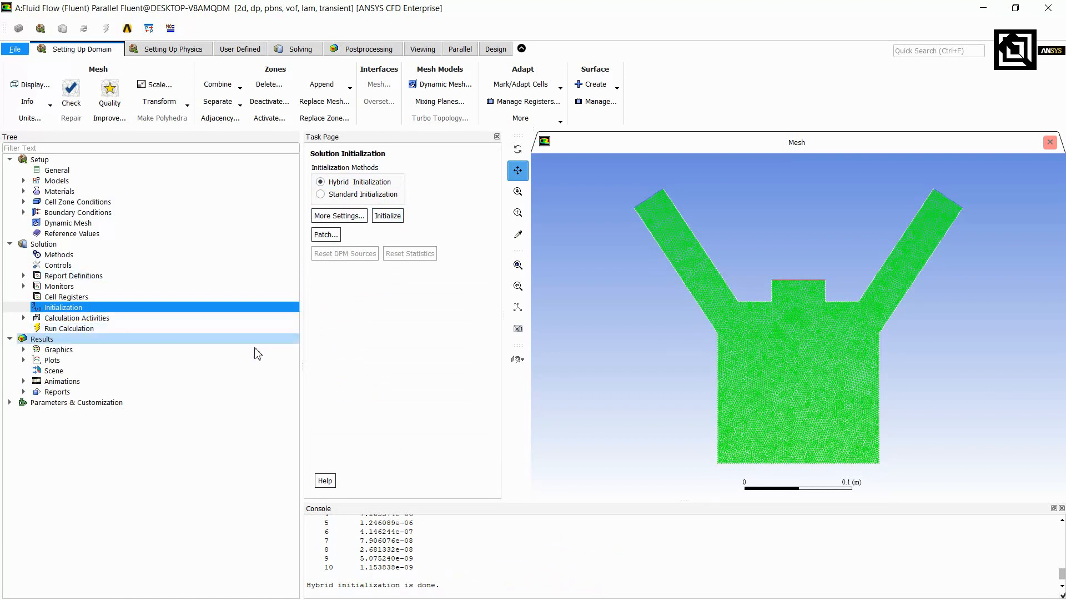
Set autosave to every 1 time step and create a CDAT for CFD-Post & EnSight automatic export containing all quantities.
double_click(43, 317)
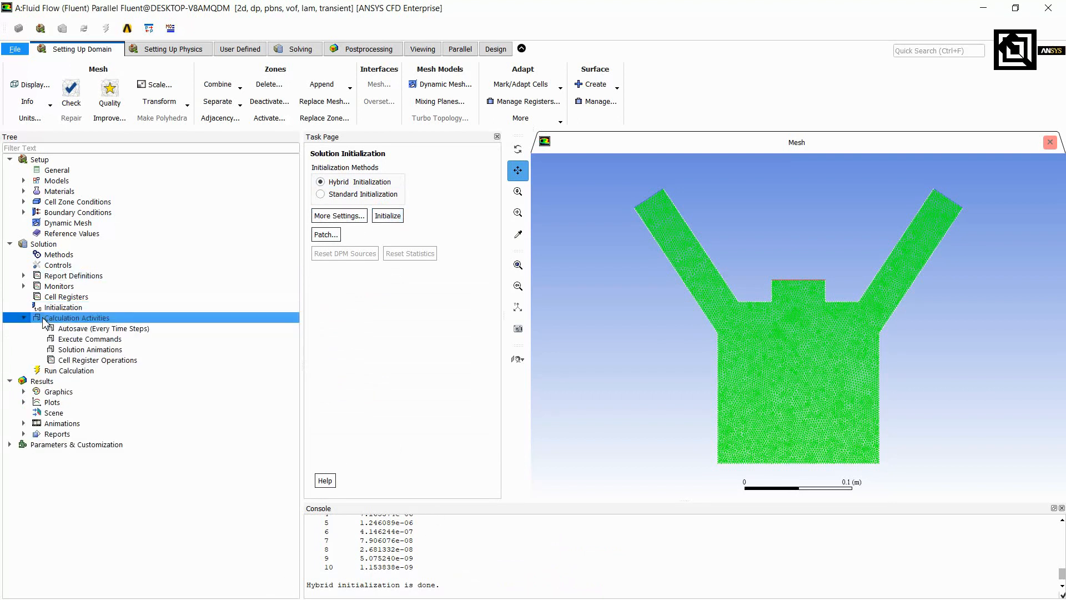
click(445, 177)
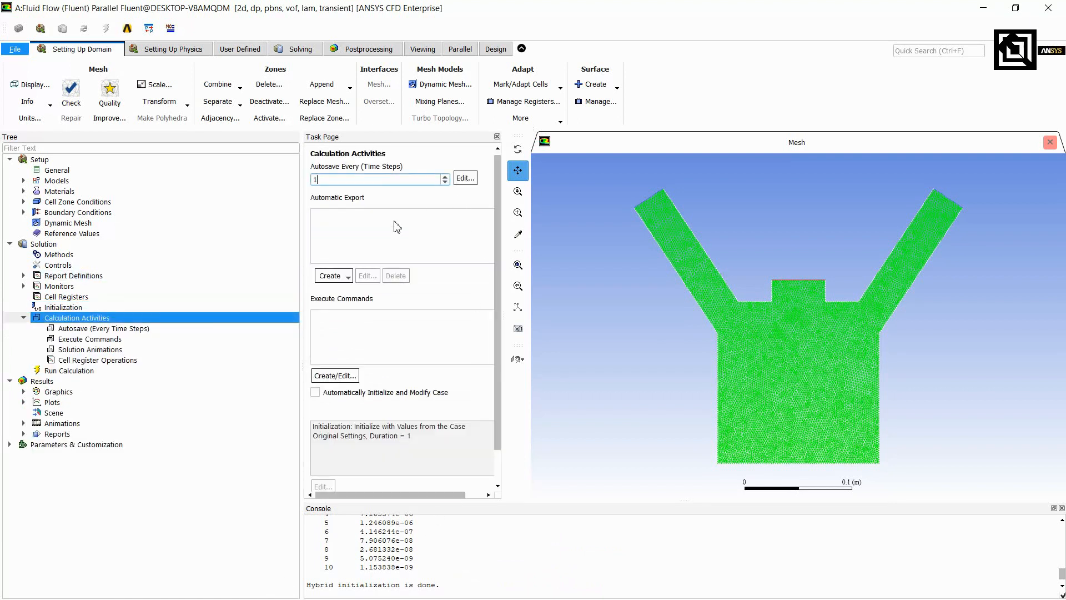
click(338, 276)
click(358, 291)
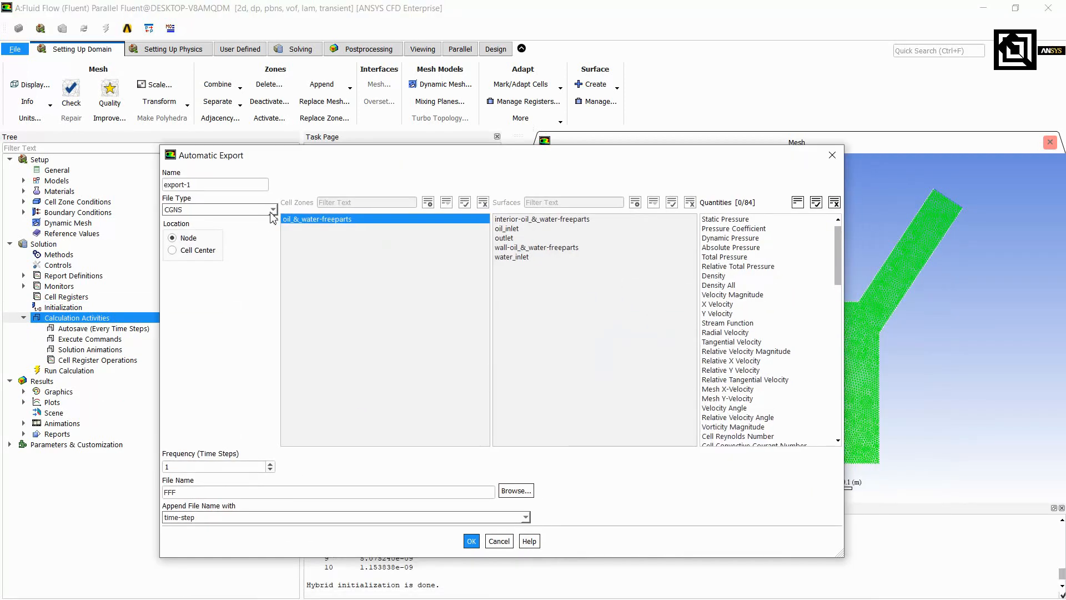
click(273, 209)
click(244, 238)
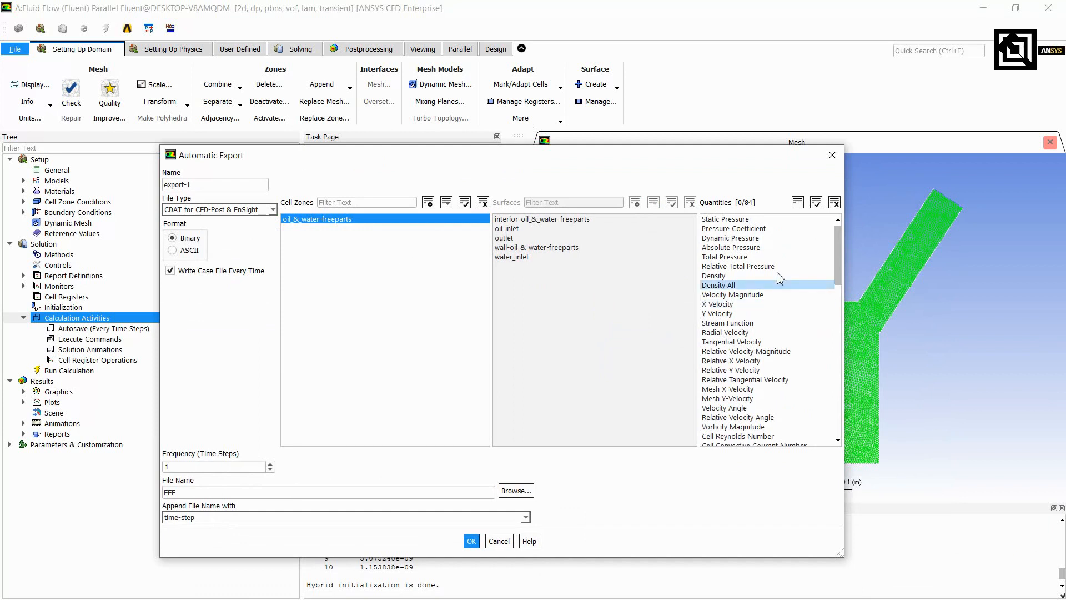
drag(725, 218, 744, 453)
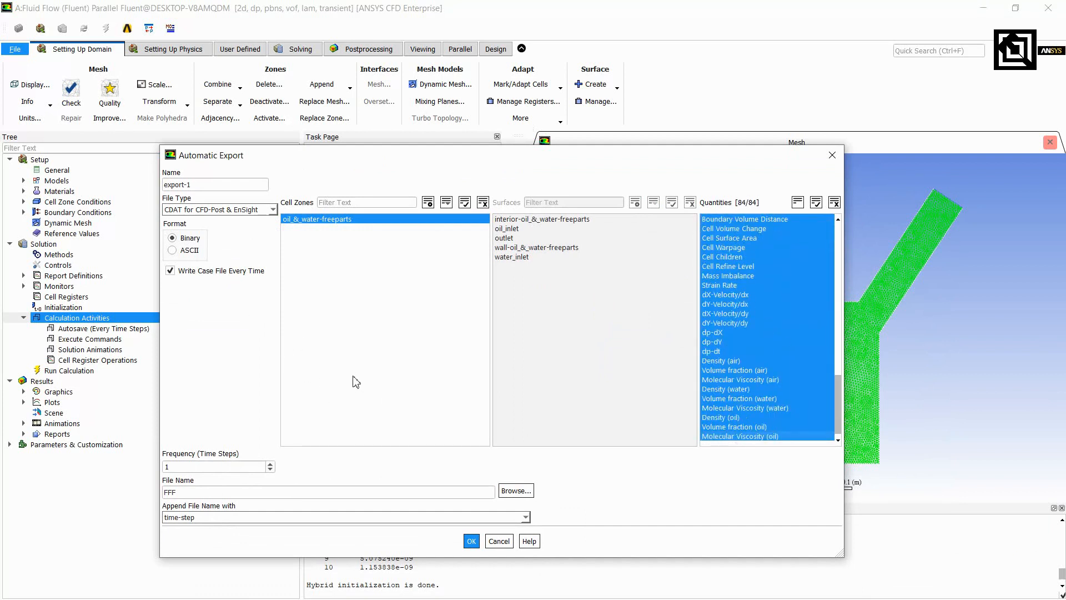
click(471, 541)
Set the time step size of the run calculation to 0.0001 s.
click(23, 317)
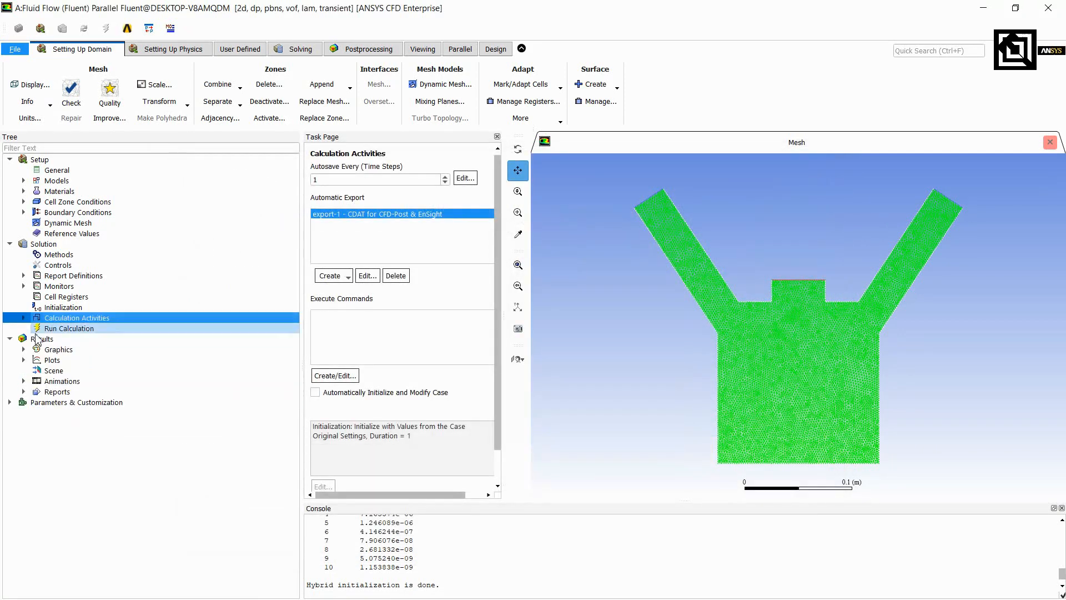
click(46, 332)
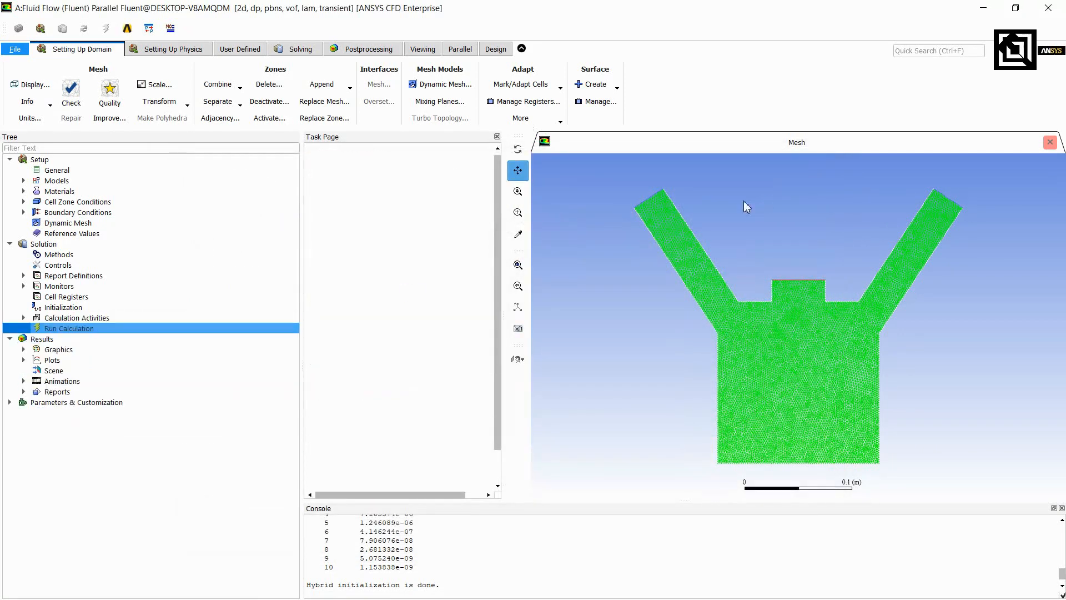
double_click(472, 200)
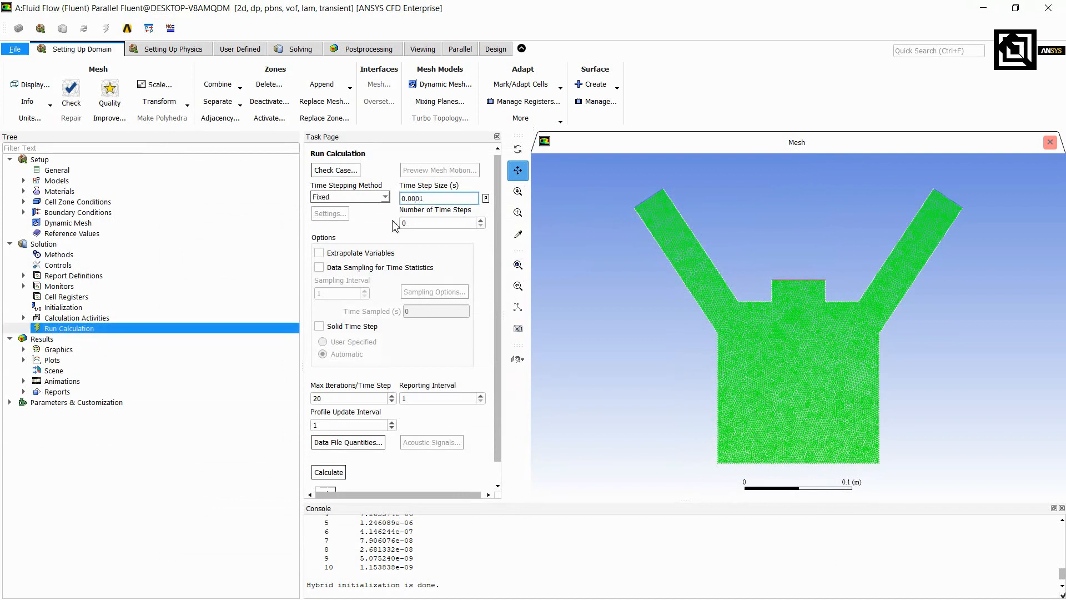
Set the number of time steps to 3000 and the maximum iterations per time step to 50.
key(Tab)
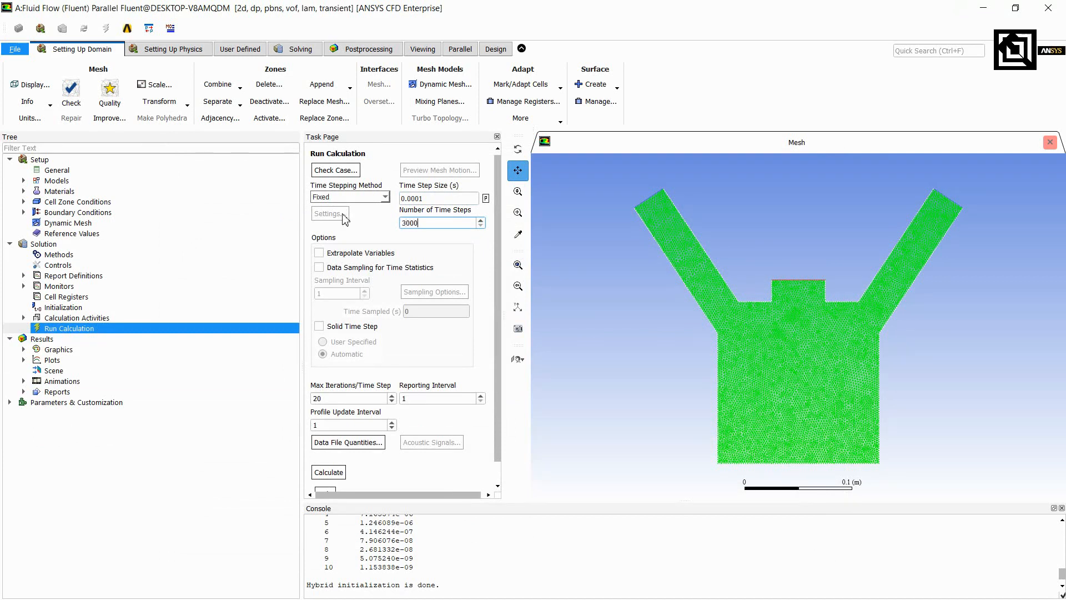
click(352, 240)
double_click(338, 398)
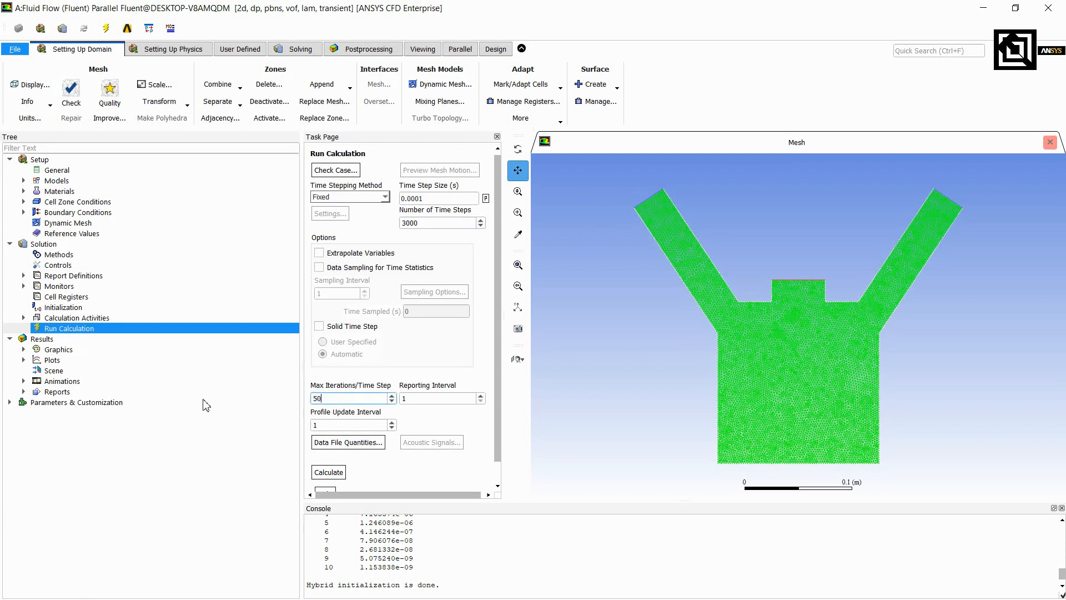
Check the case set-up and start the calculation.
click(335, 171)
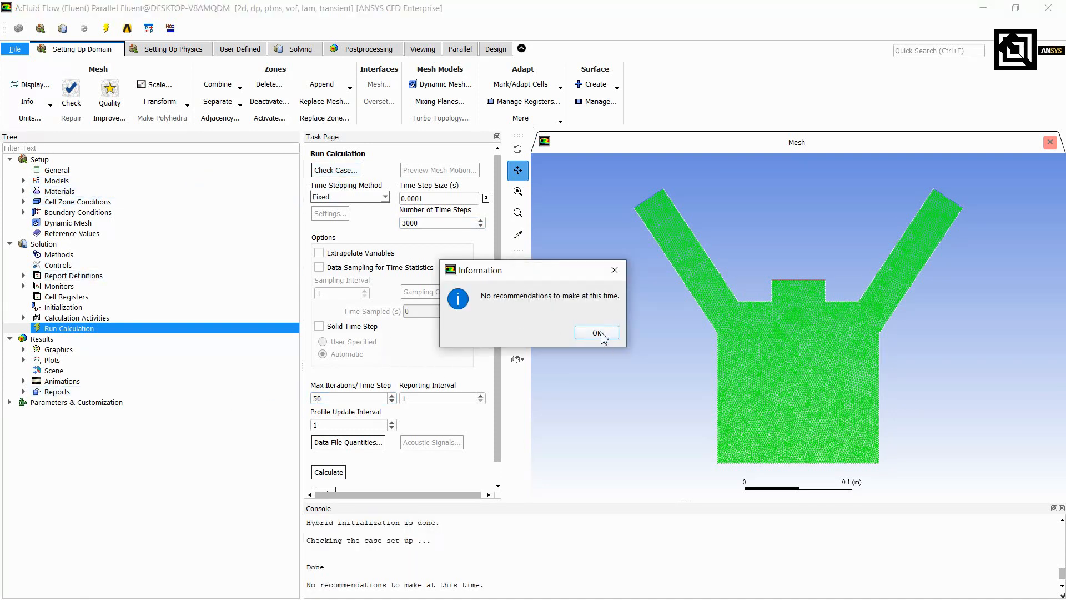
click(597, 332)
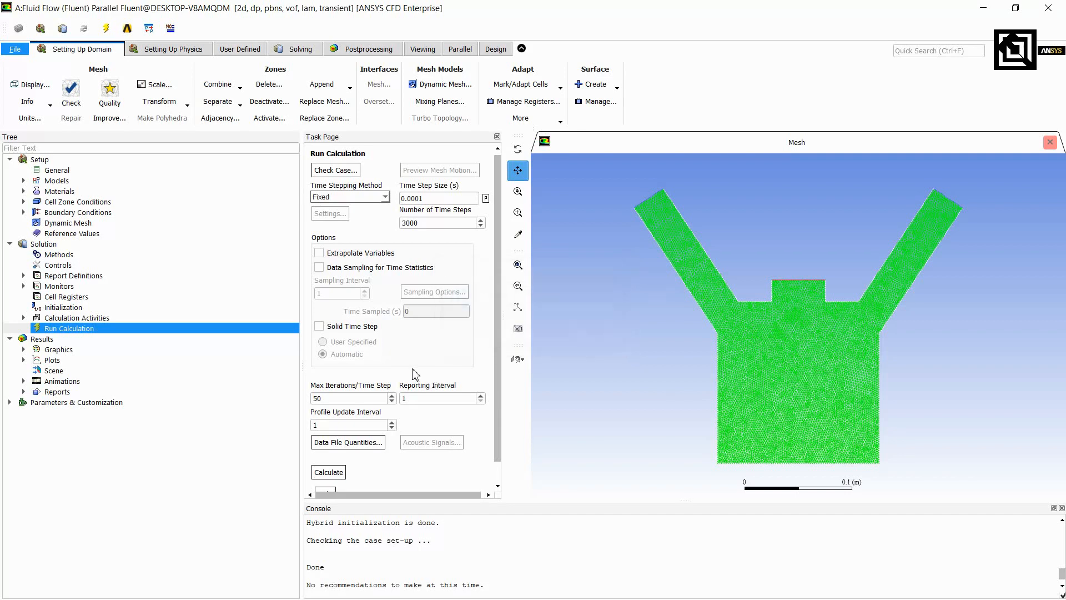
click(333, 472)
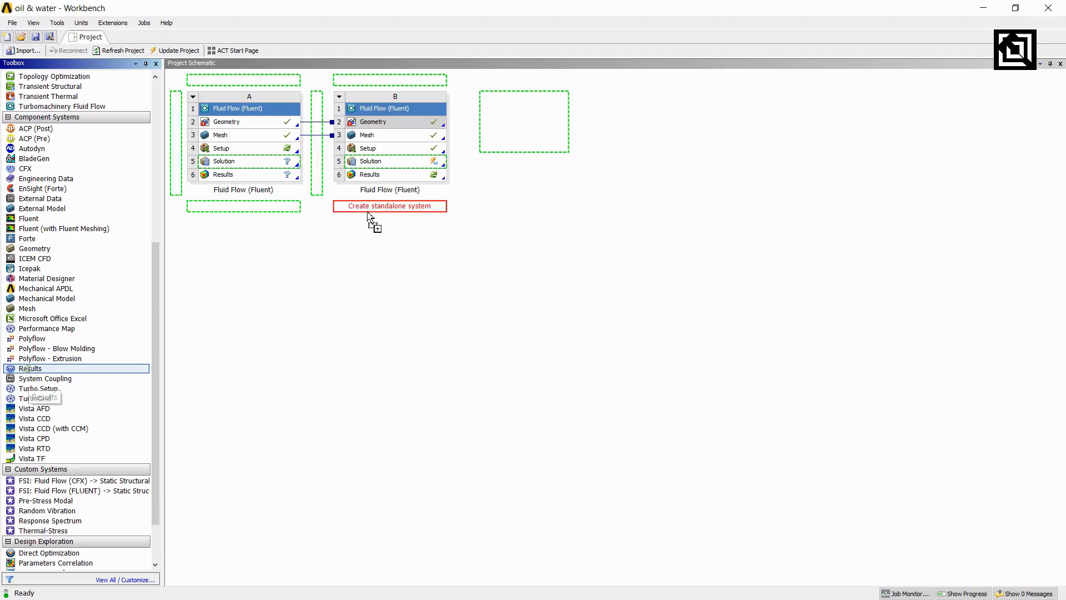
In Workbench, add a standalone Results system to the project schematic beside system B and open its results in CFD-Post.
drag(373, 221, 535, 140)
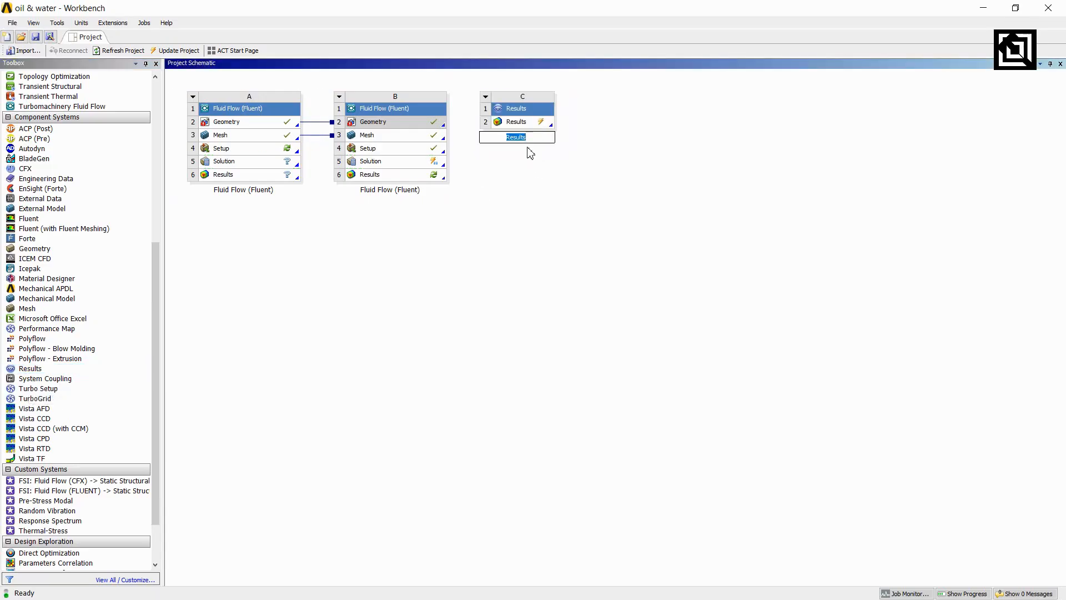
click(535, 121)
right_click(541, 122)
click(555, 132)
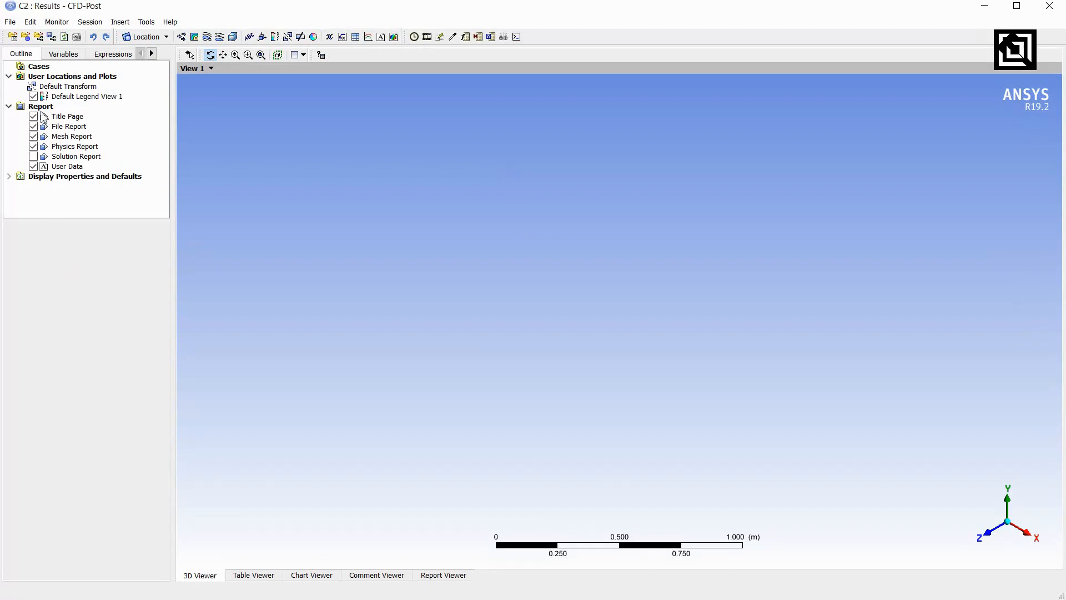
Start loading a results file and browse to the folder G:\oil & water_files\dp0\FFF-1\Fluent.
click(9, 22)
click(50, 35)
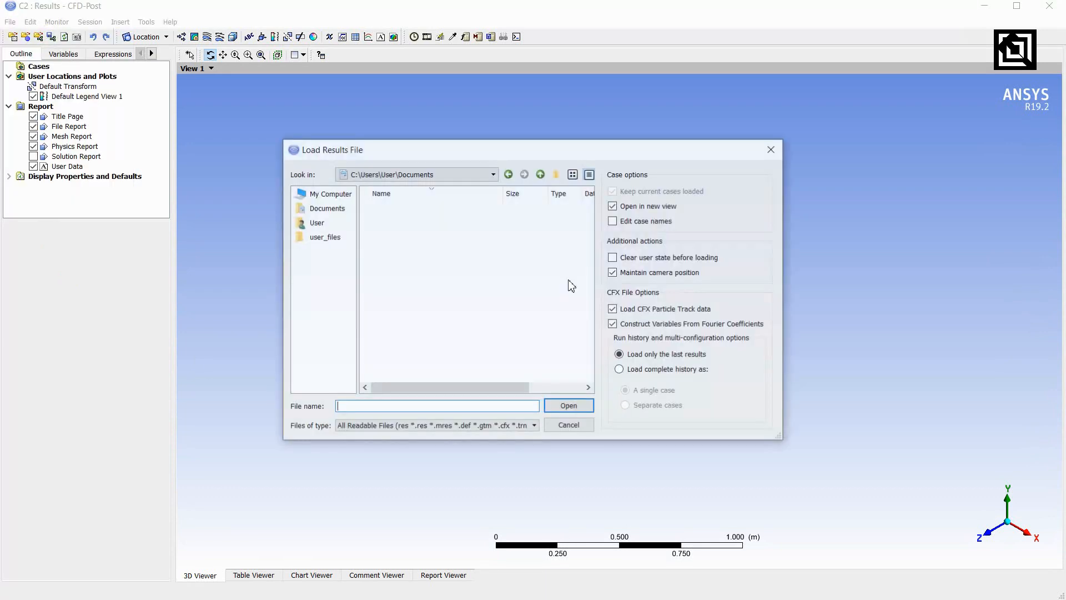
click(321, 196)
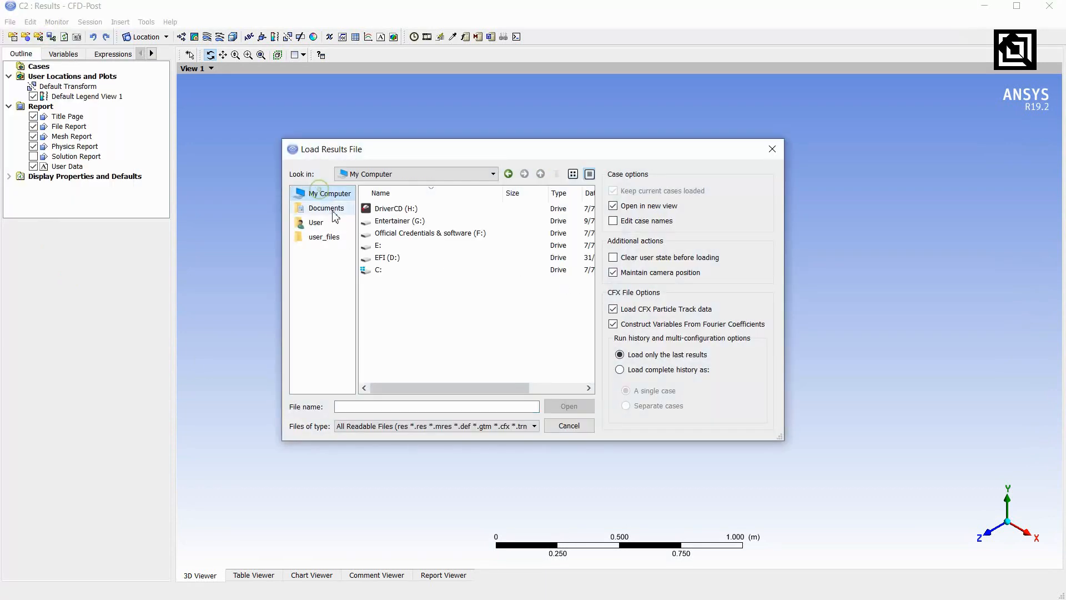
double_click(398, 245)
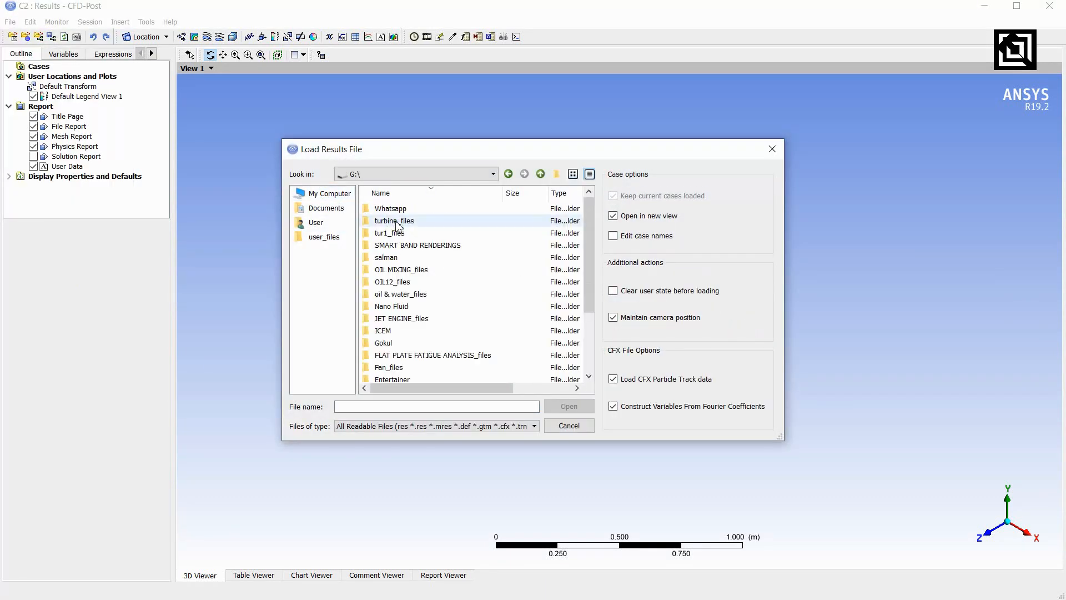
double_click(402, 294)
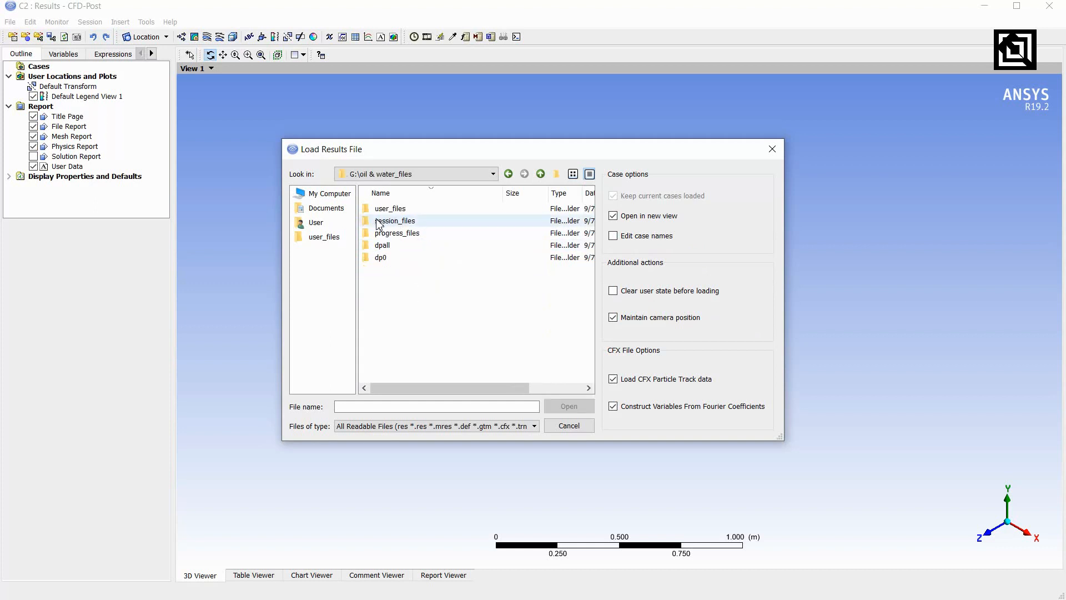
double_click(383, 257)
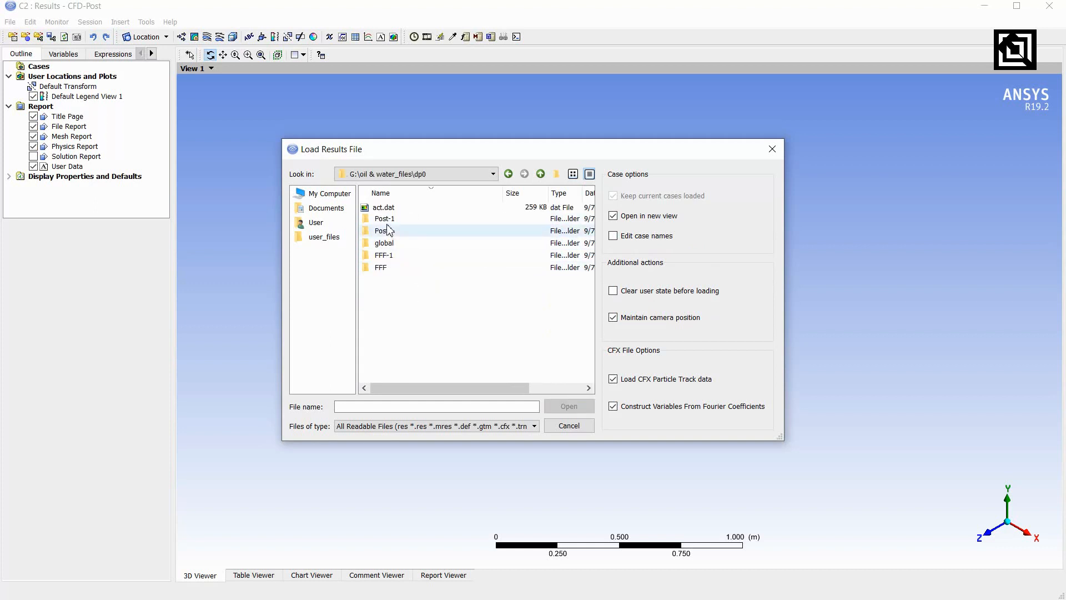
double_click(395, 256)
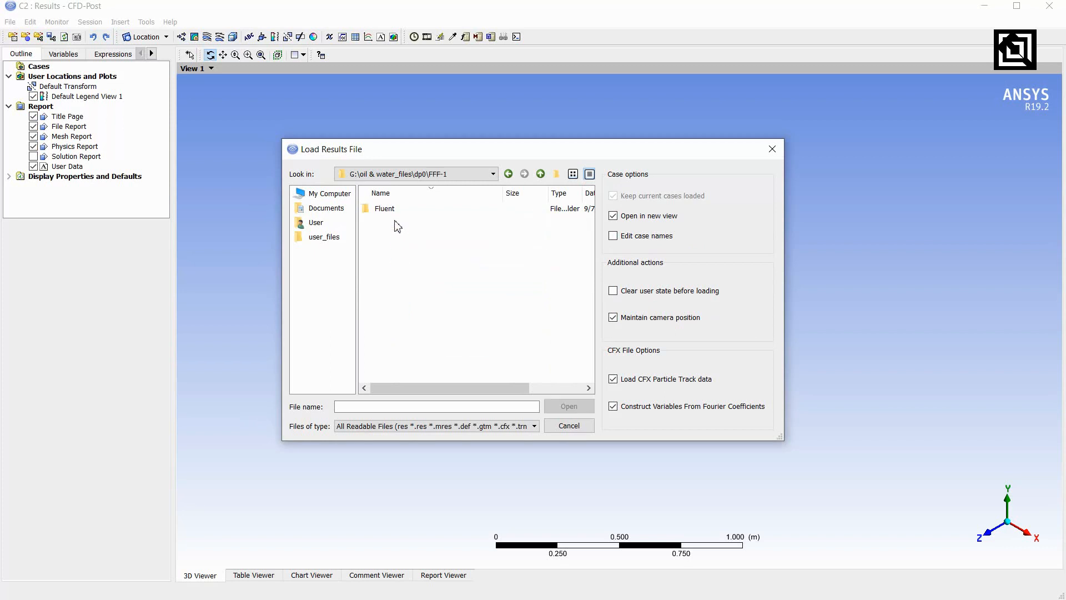
click(398, 214)
double_click(397, 214)
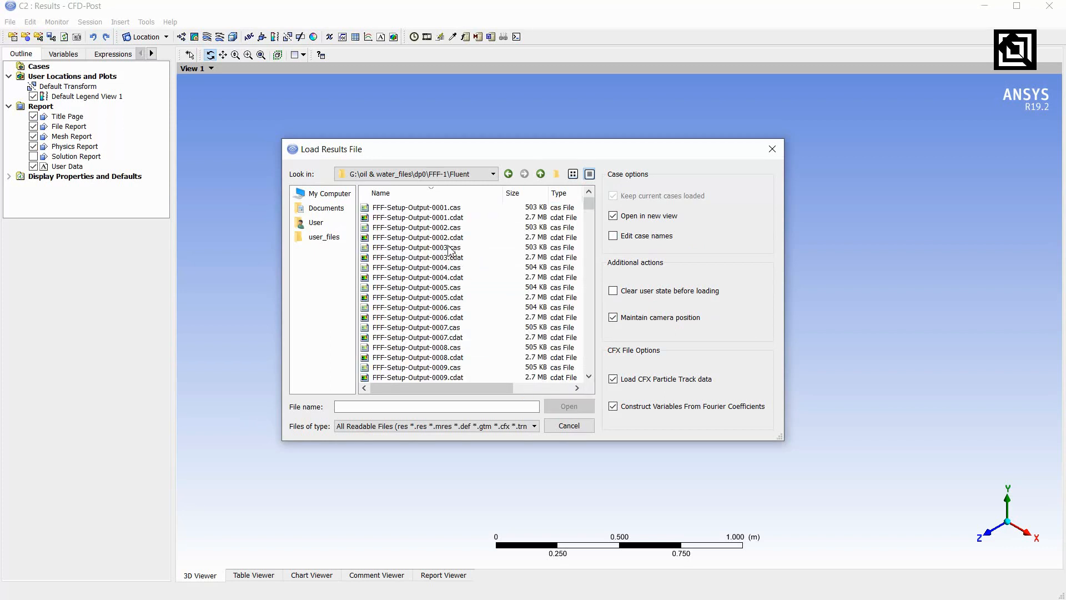
Find the last exported time step in the file list and load FFF-Setup-Output-5250.cdat.
click(444, 194)
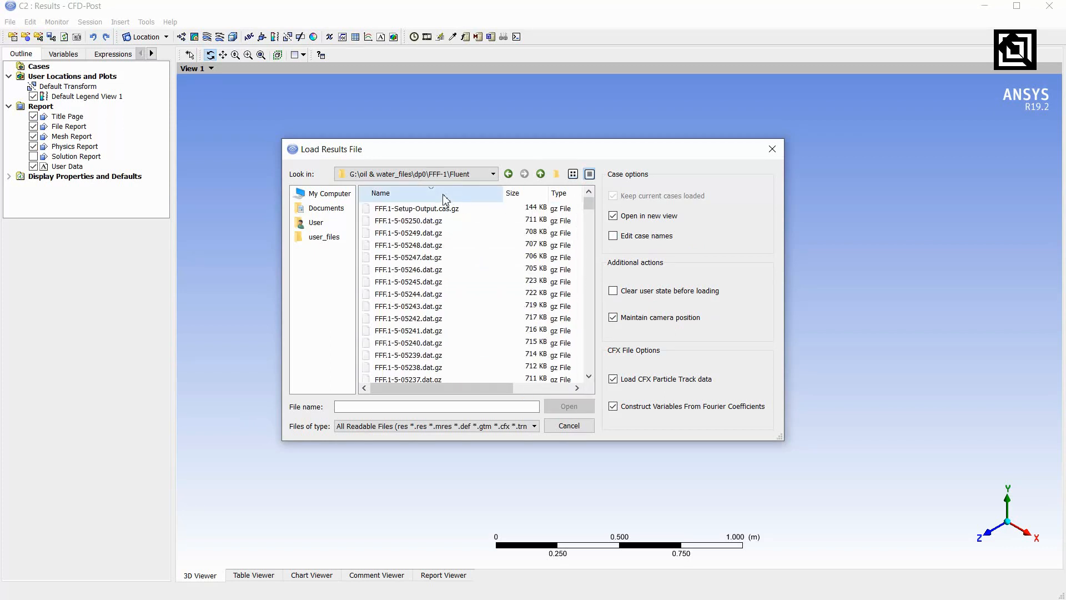
click(444, 194)
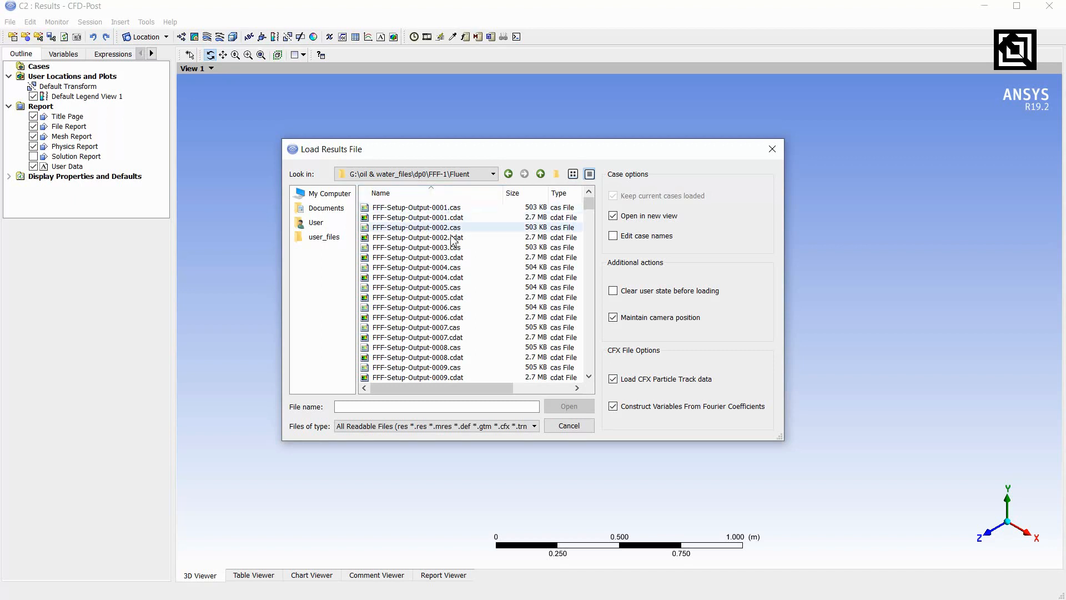
click(445, 199)
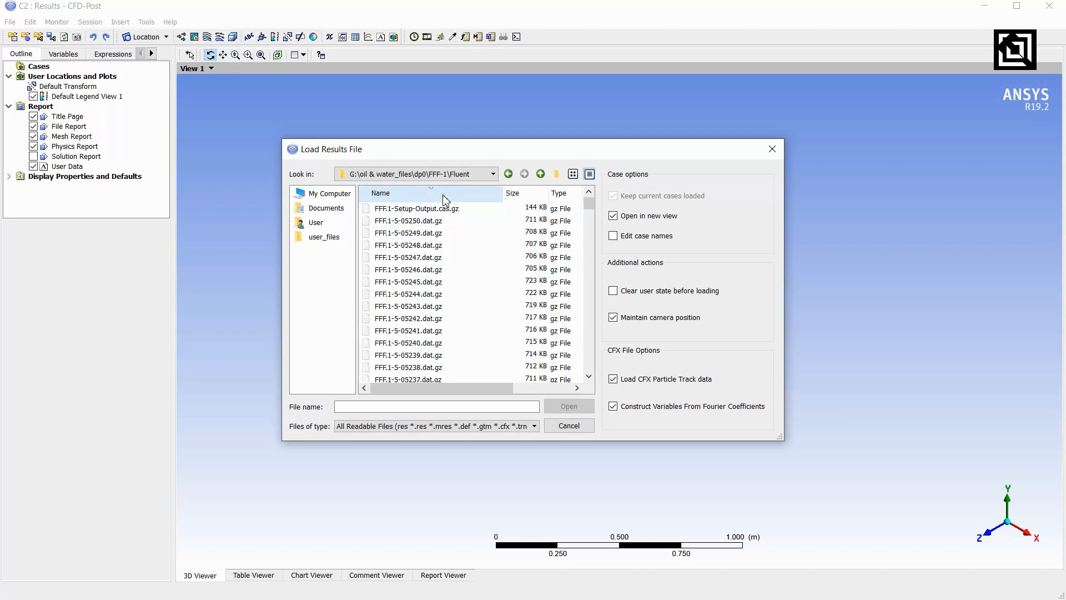
click(441, 195)
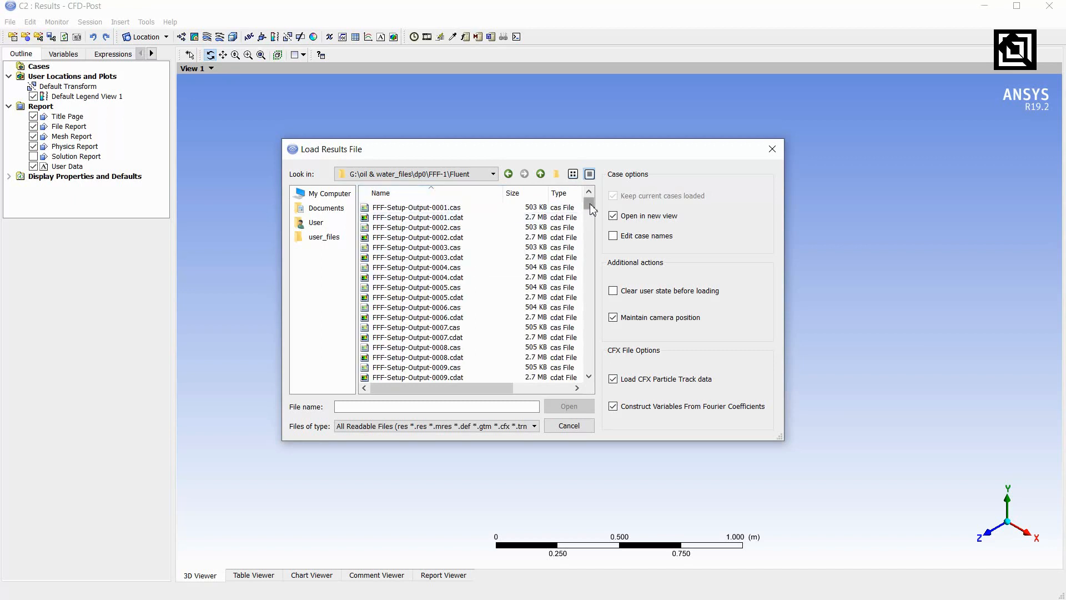
drag(588, 204, 590, 314)
click(590, 376)
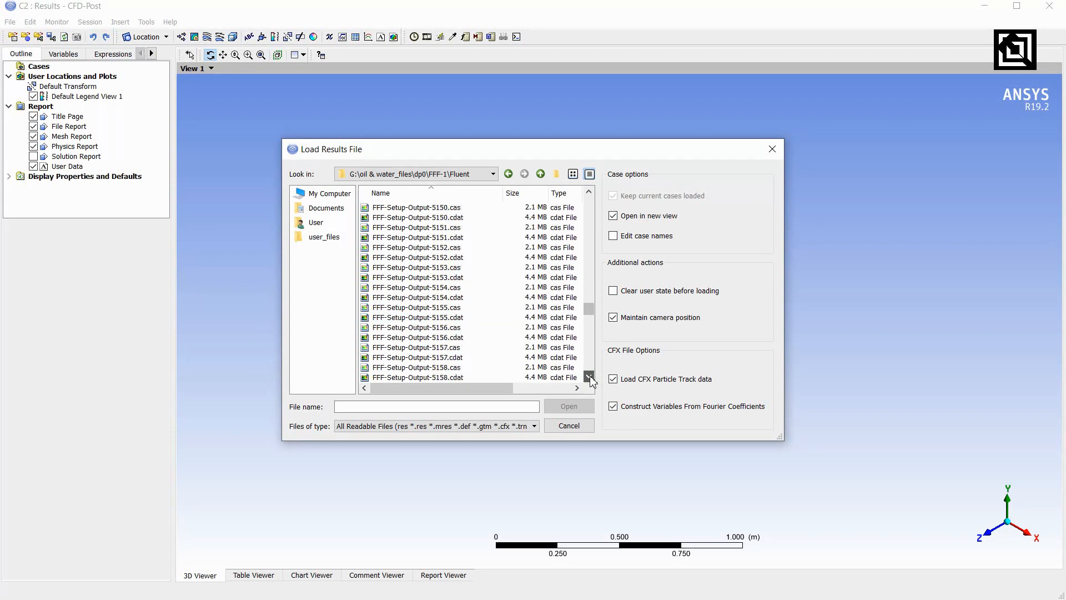
scroll(451, 360, down, 20)
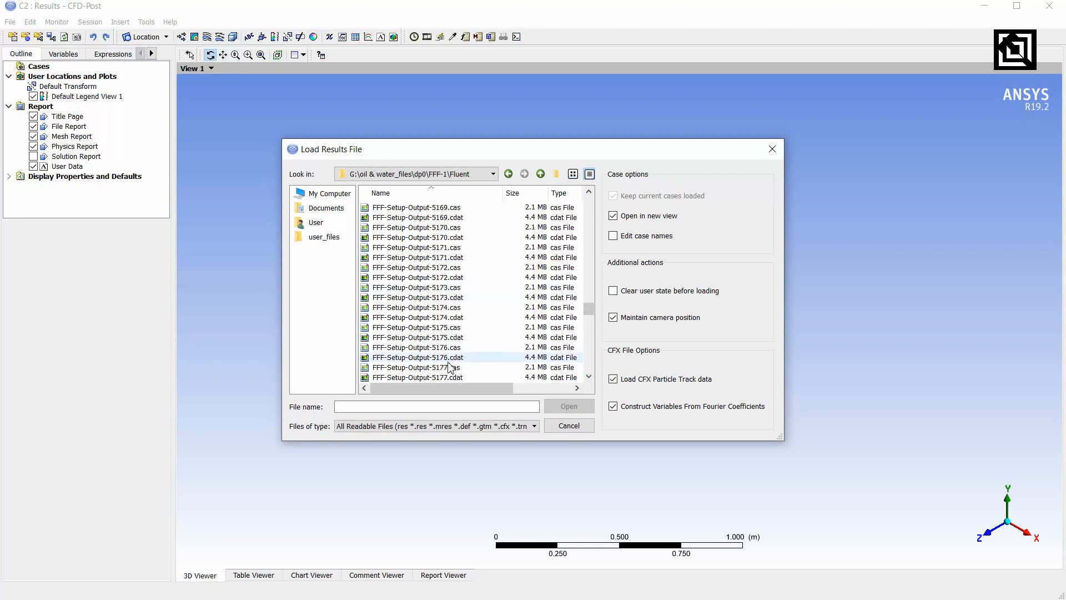
scroll(455, 359, down, 20)
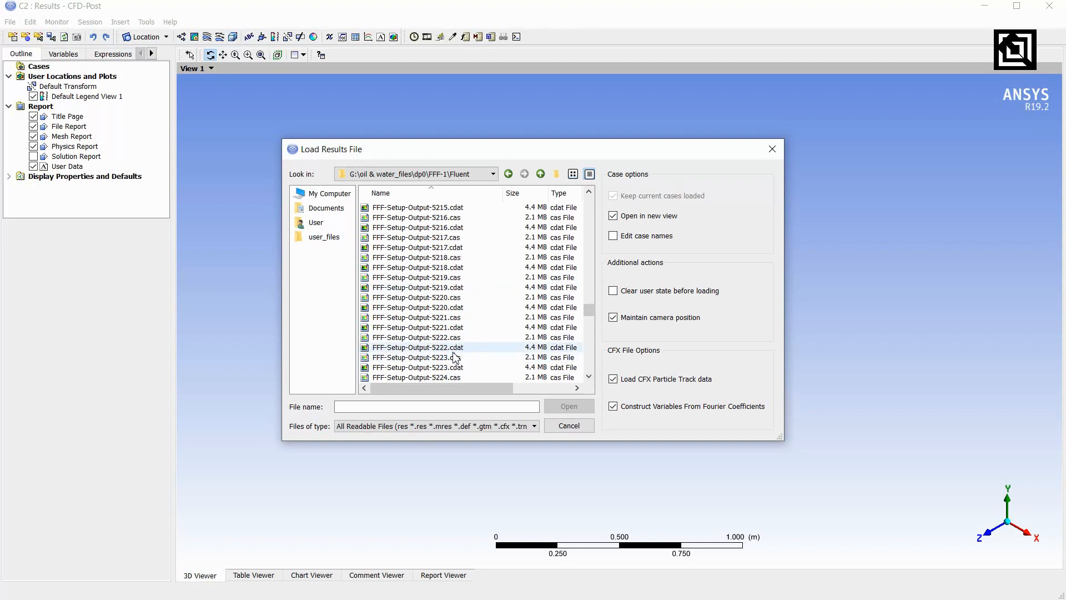
scroll(455, 356, down, 3)
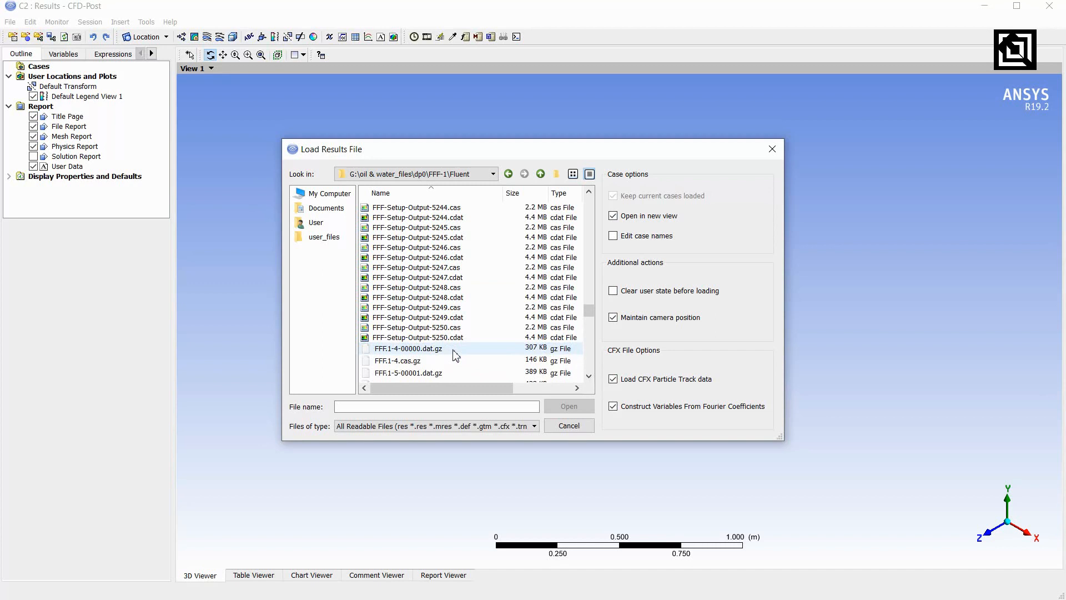
click(461, 337)
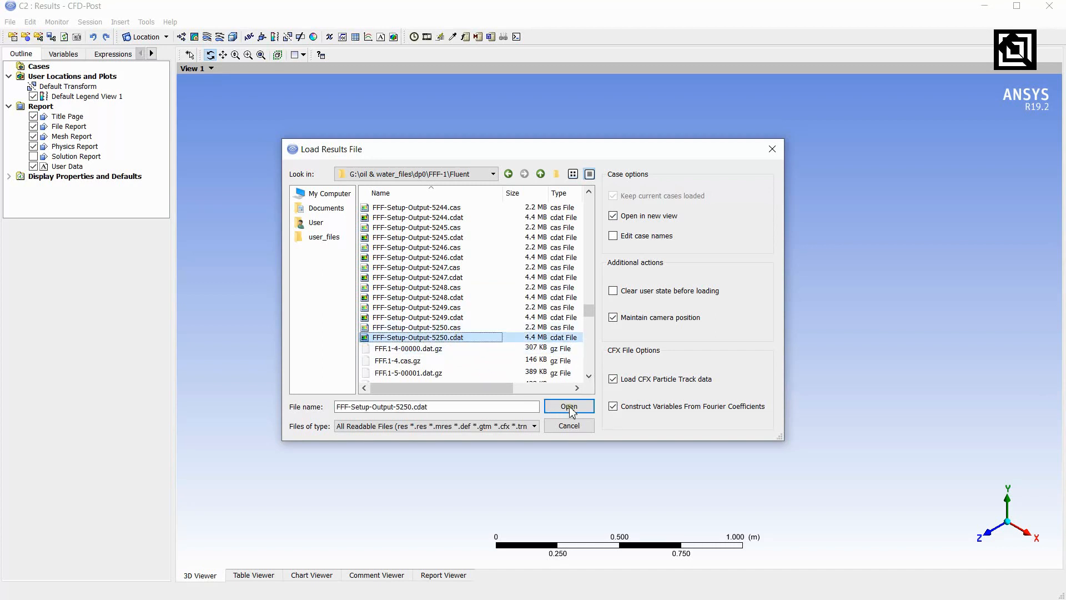
click(569, 406)
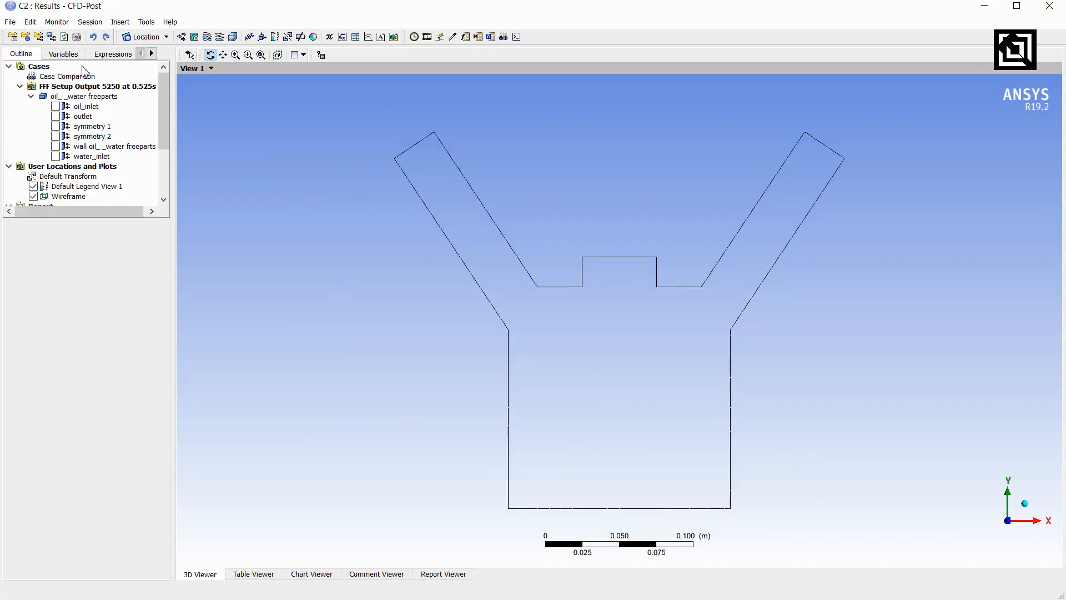
Create a location plane named Plane 1 as an XY plane at Z 0.0 m in all domains.
click(160, 38)
click(148, 91)
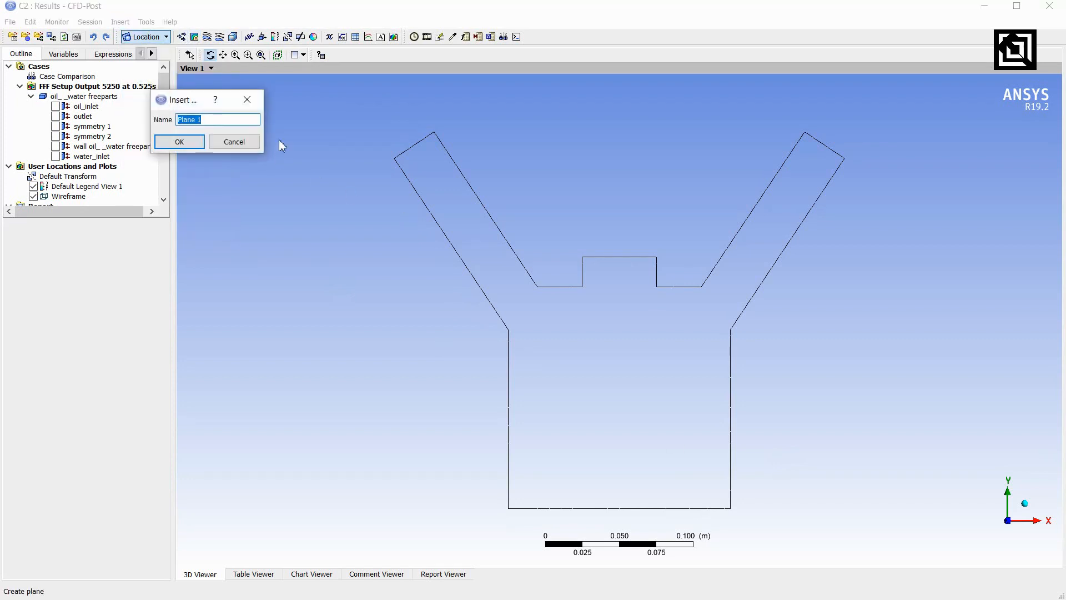
click(180, 142)
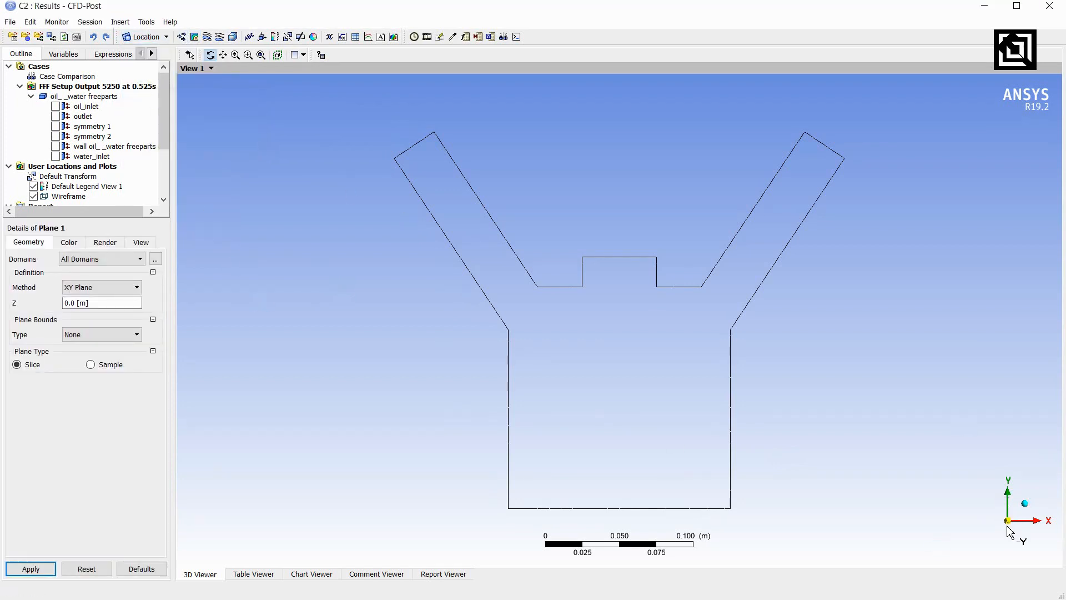
click(44, 568)
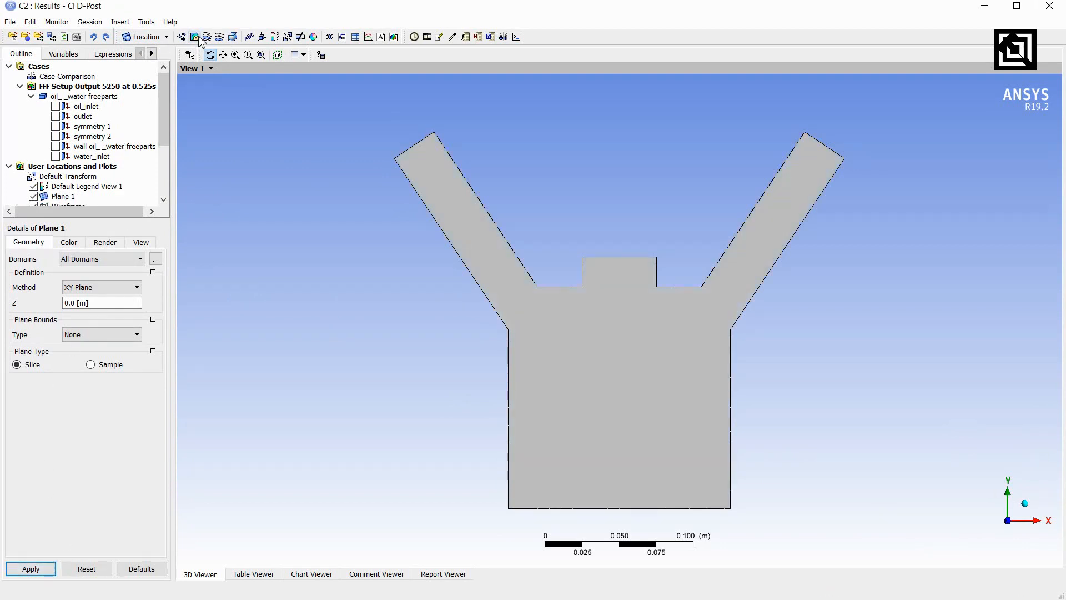
Create a contour plot of Phase Id on Plane 1 with the global range and 100 contours.
click(195, 37)
click(222, 88)
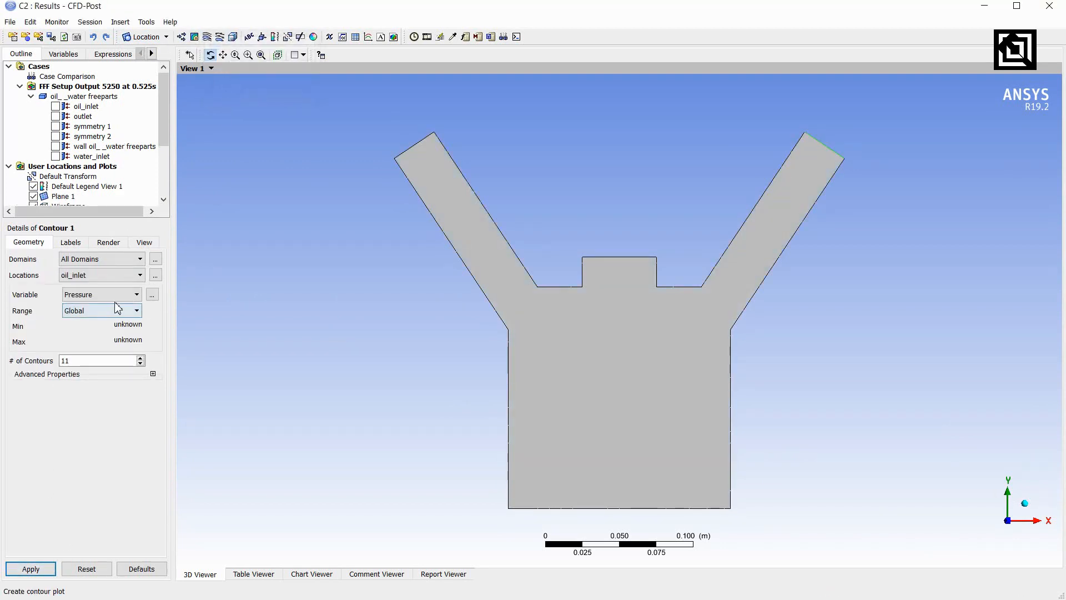
click(103, 297)
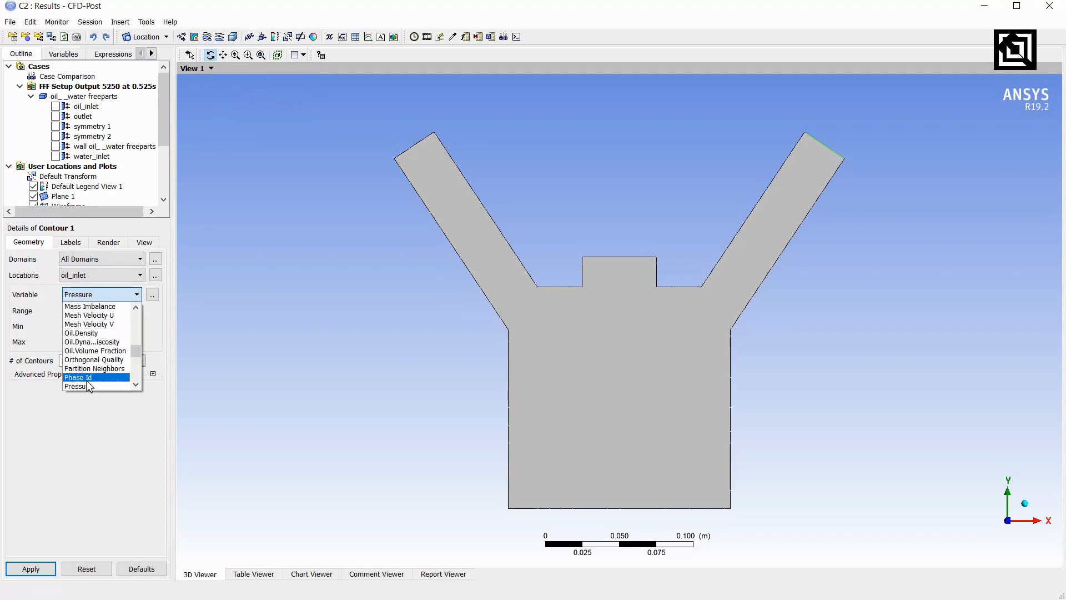
click(88, 379)
click(110, 256)
click(111, 256)
click(106, 276)
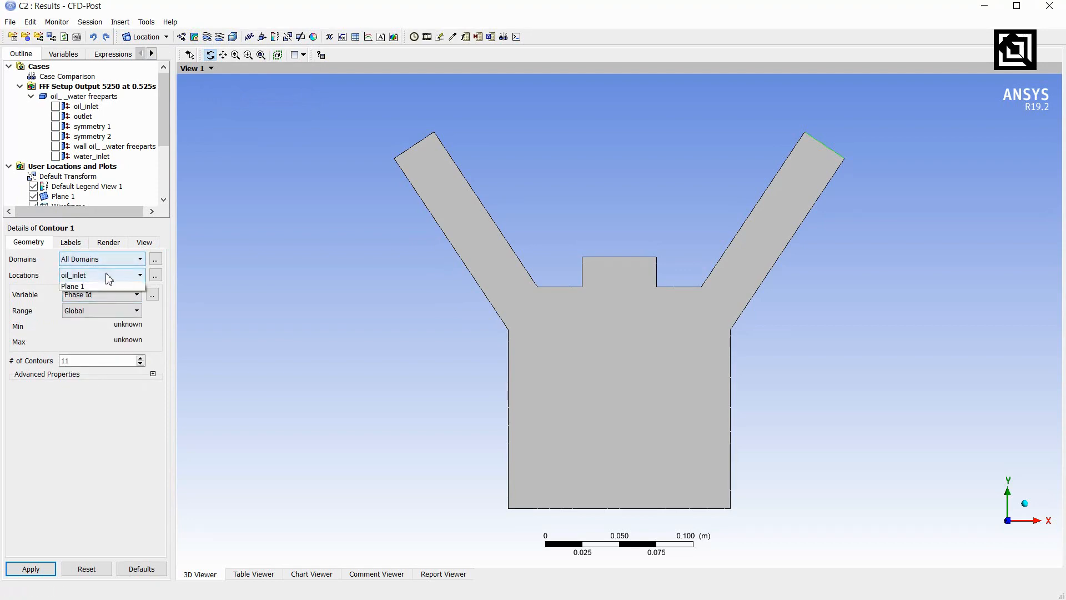
click(78, 340)
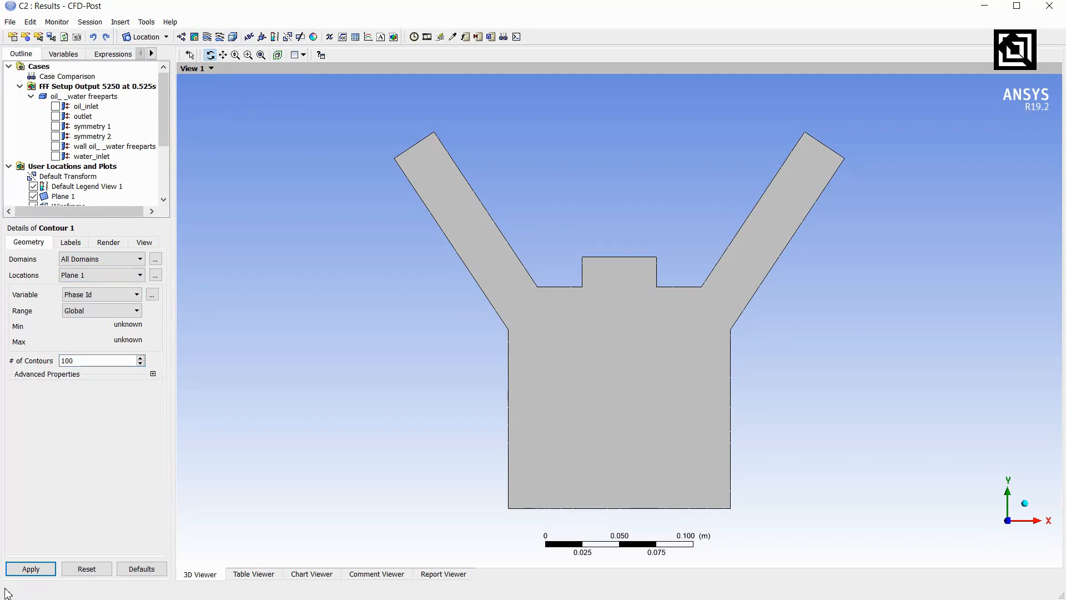
click(29, 569)
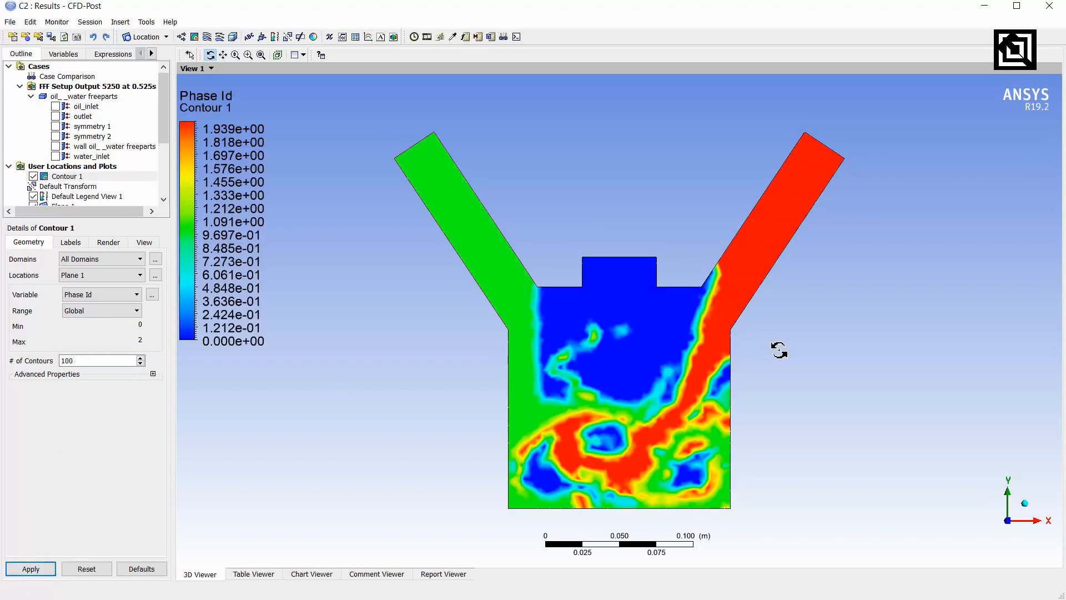
Open the animation settings for the loaded results and choose Timestep Animation.
scroll(673, 500, up, 1)
scroll(670, 496, down, 1)
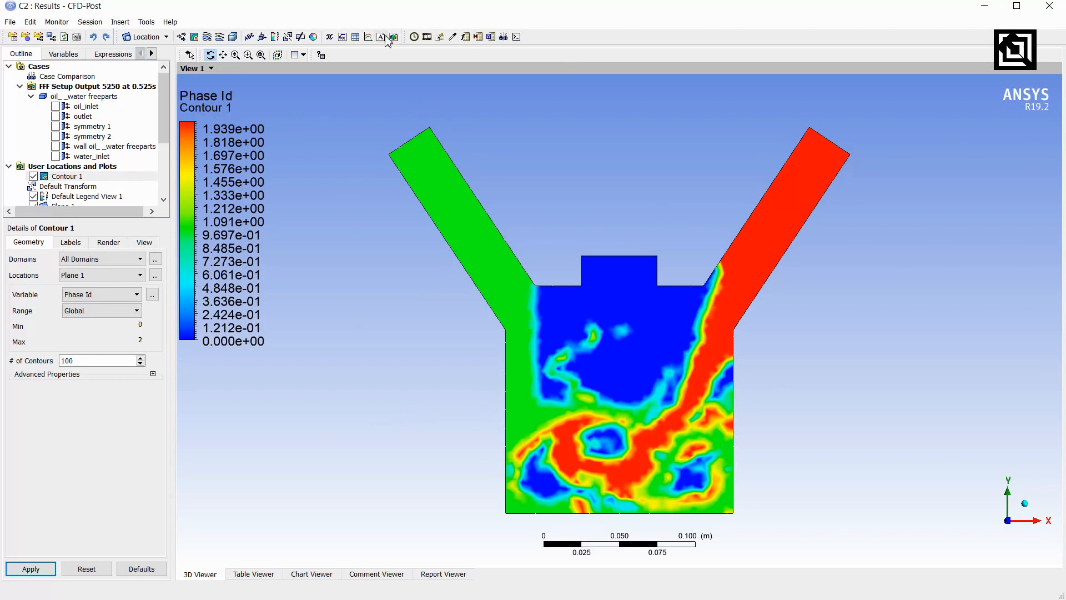
click(414, 37)
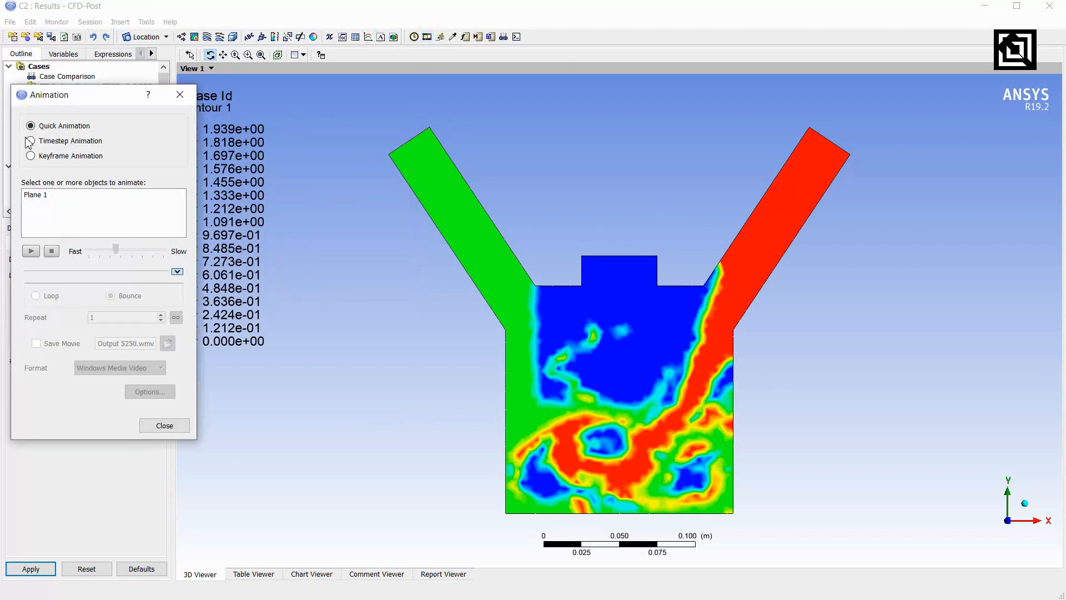
click(84, 144)
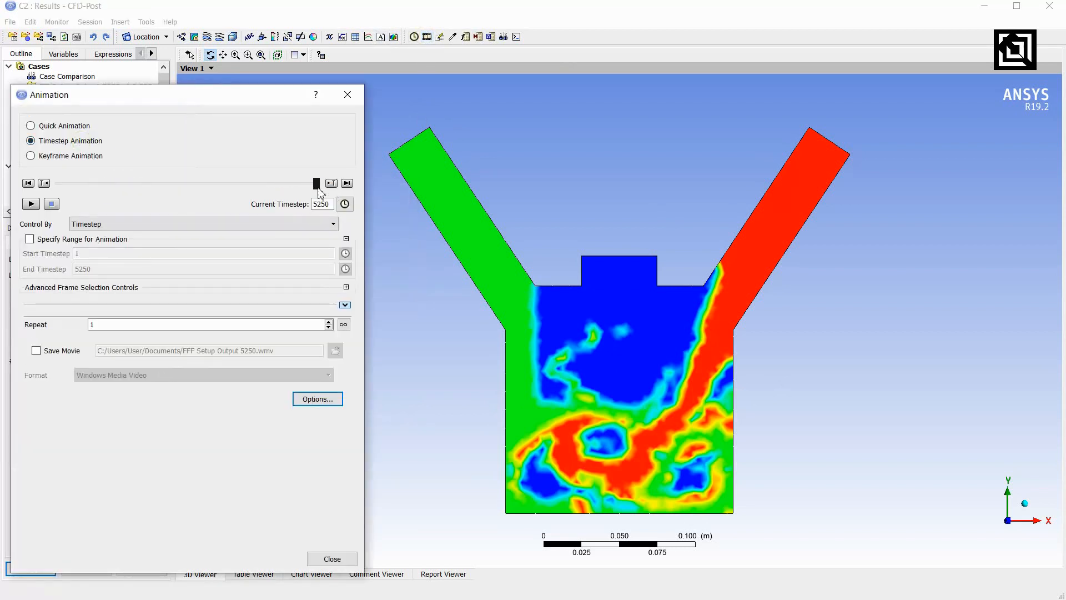
Return the animation to timestep 1 and enable saving the movie in MPEG4 format.
click(28, 183)
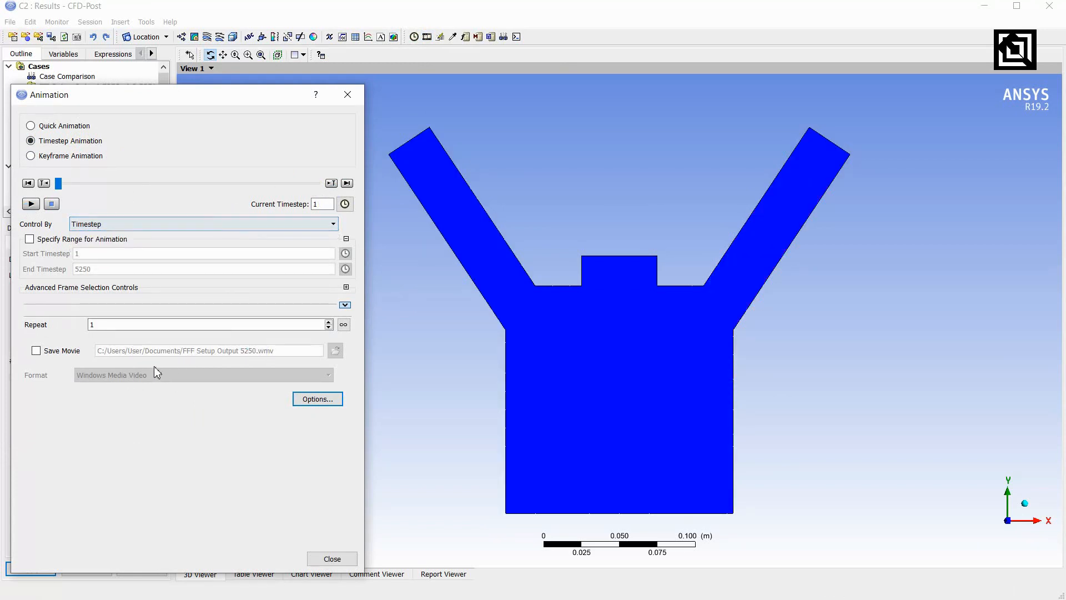
click(37, 351)
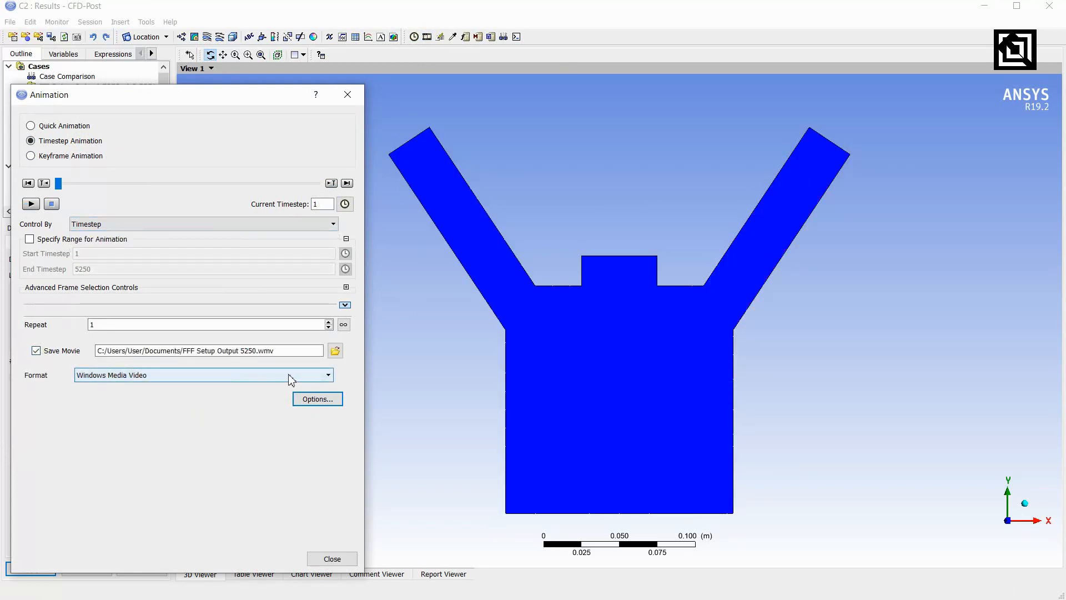
click(291, 380)
click(167, 399)
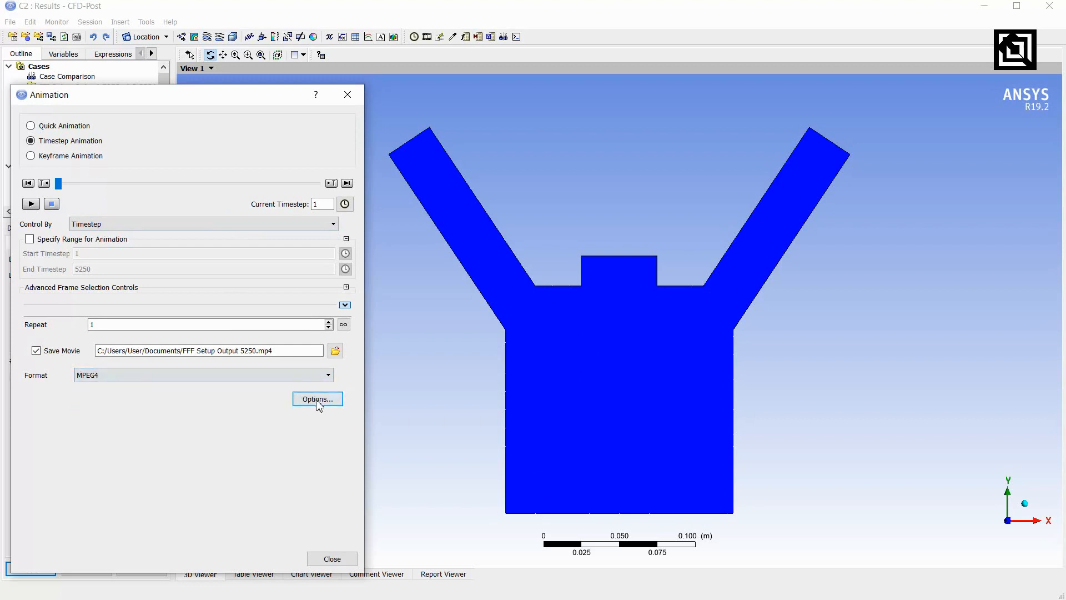
Configure the animation options with High MPEG quality, HD Video 720p image size and a white background.
click(318, 401)
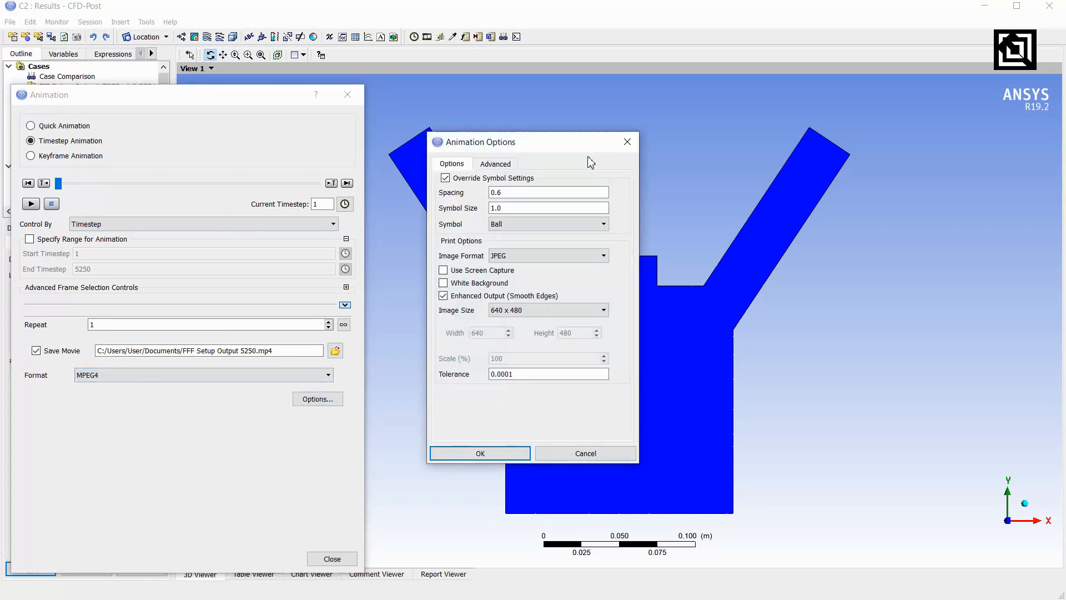
click(496, 163)
click(533, 222)
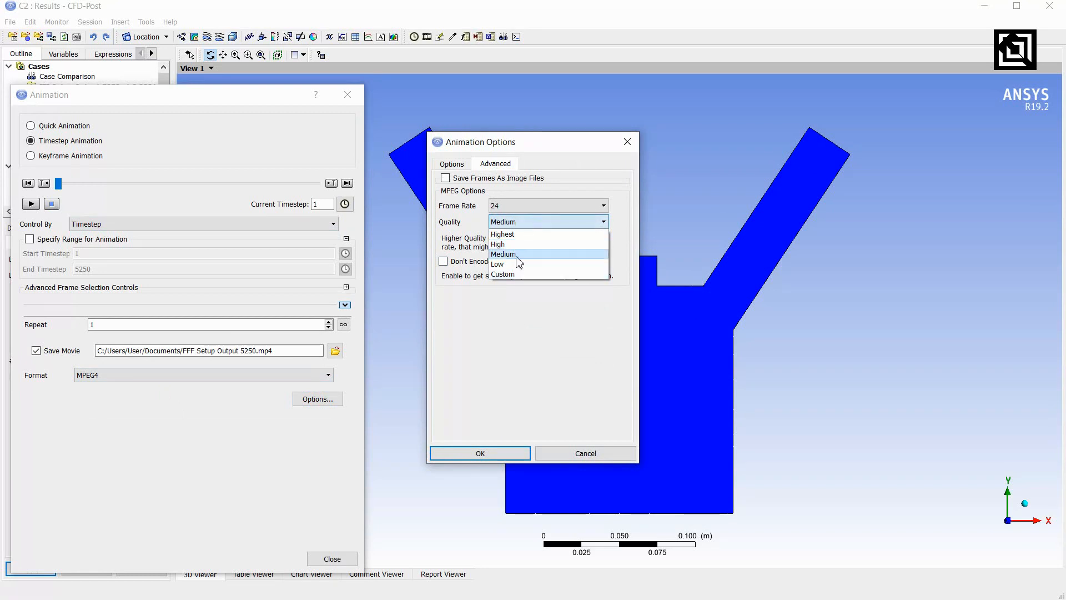
click(524, 244)
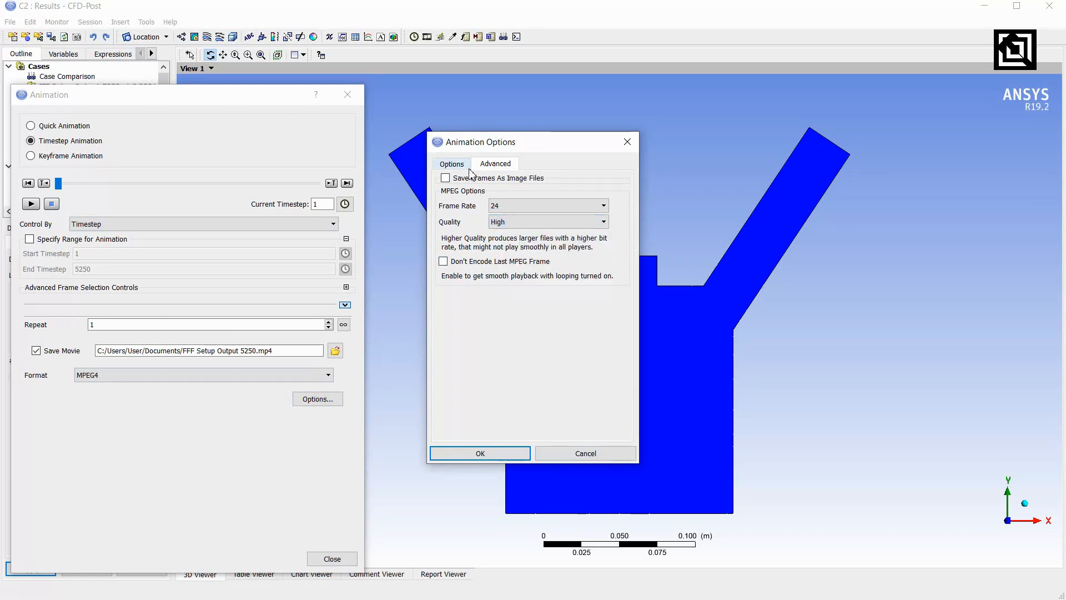
click(453, 164)
click(510, 312)
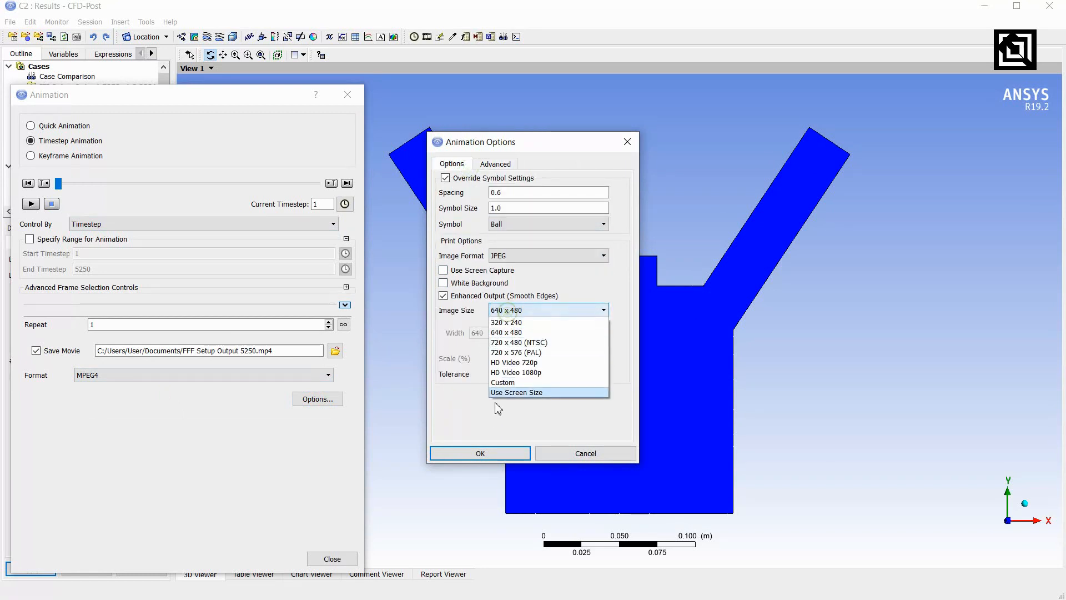
click(519, 363)
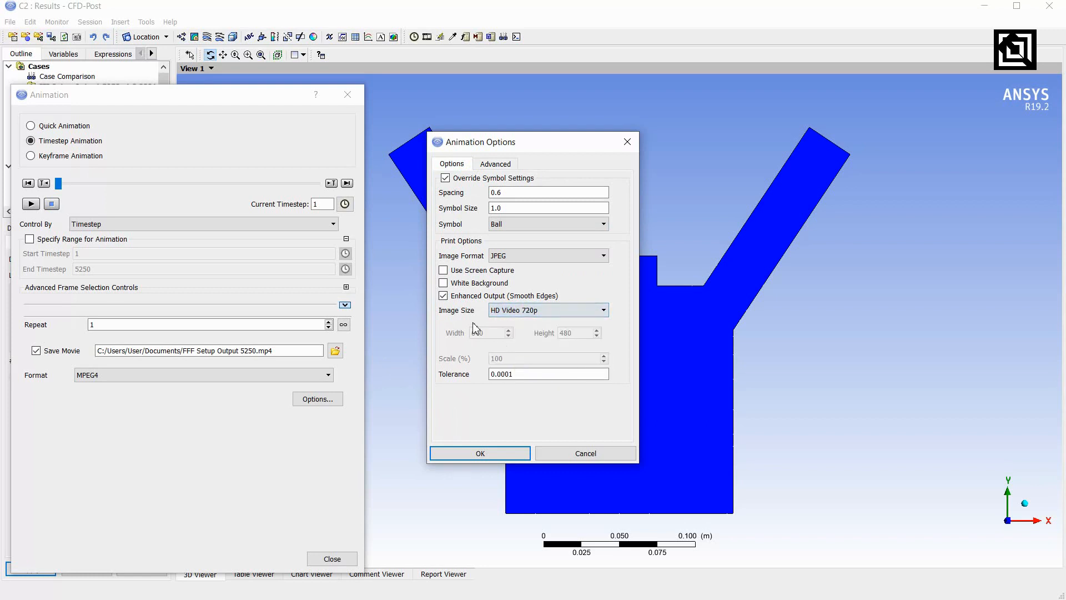
click(470, 283)
click(440, 453)
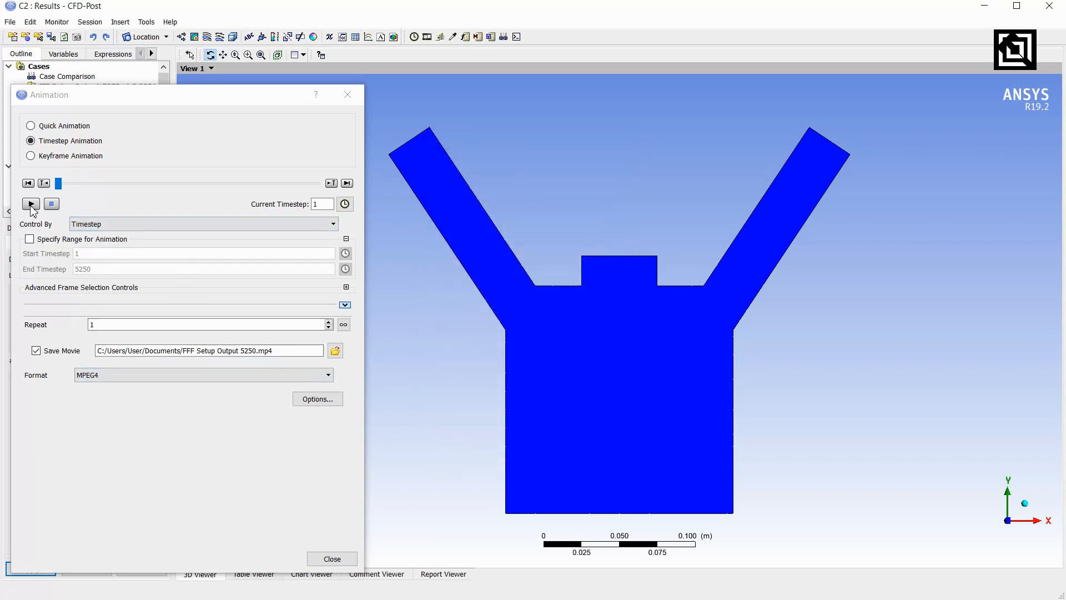
Rename the movie file to FFF Setup Output 52510.mp4 and run the timestep animation to record it.
click(251, 348)
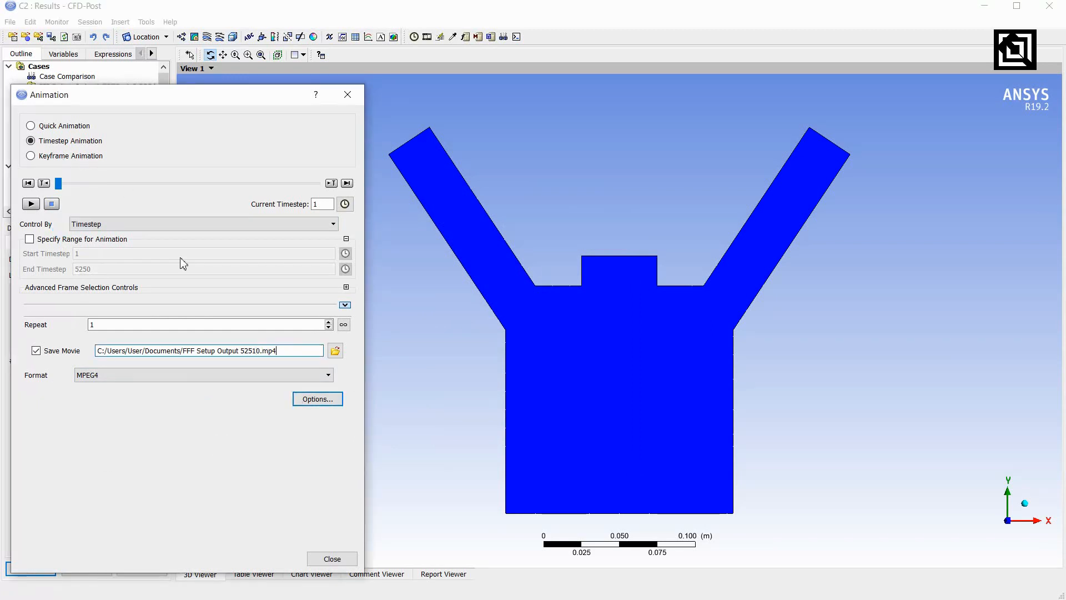
click(30, 203)
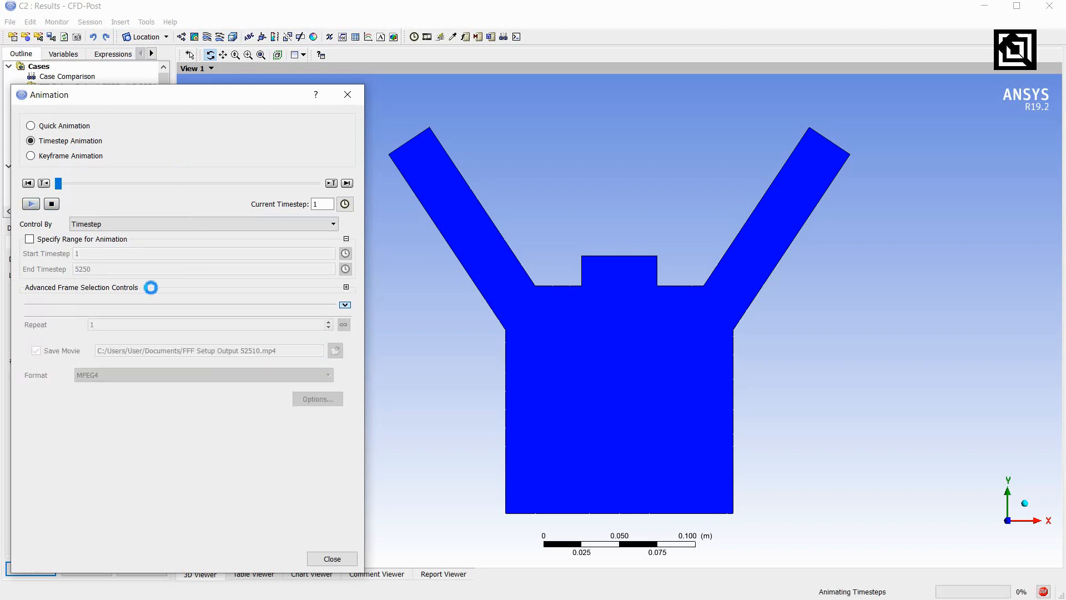